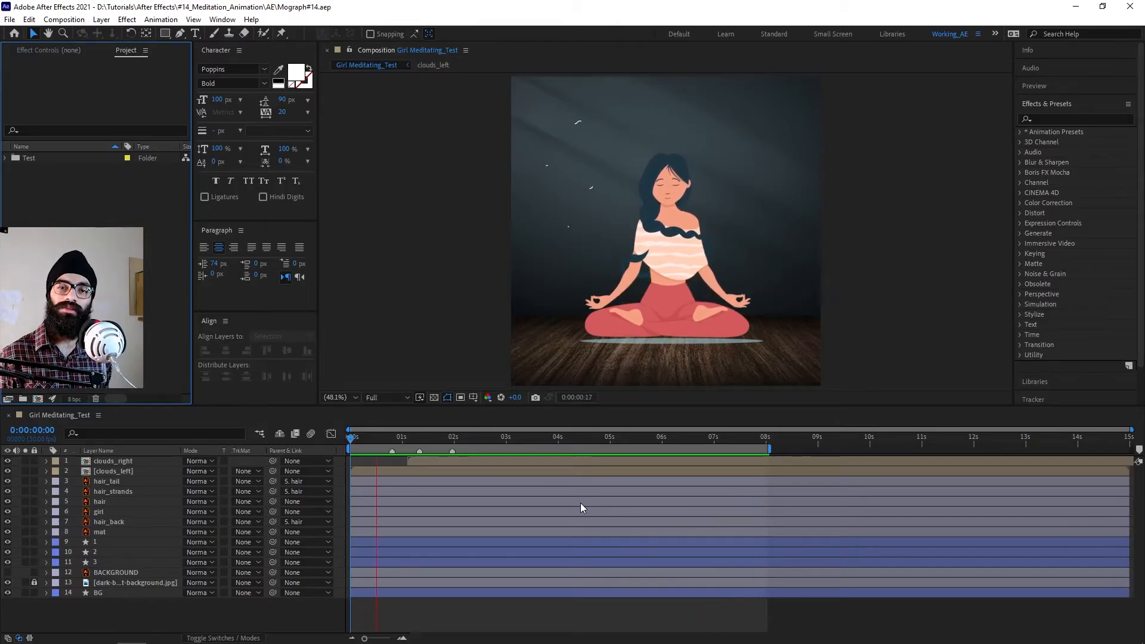
Create a 1080 x 1080 px composition named main at 30 fps, 15 seconds long, and view its grid and guide options
{"action": "key", "text": "ctrl+n"}
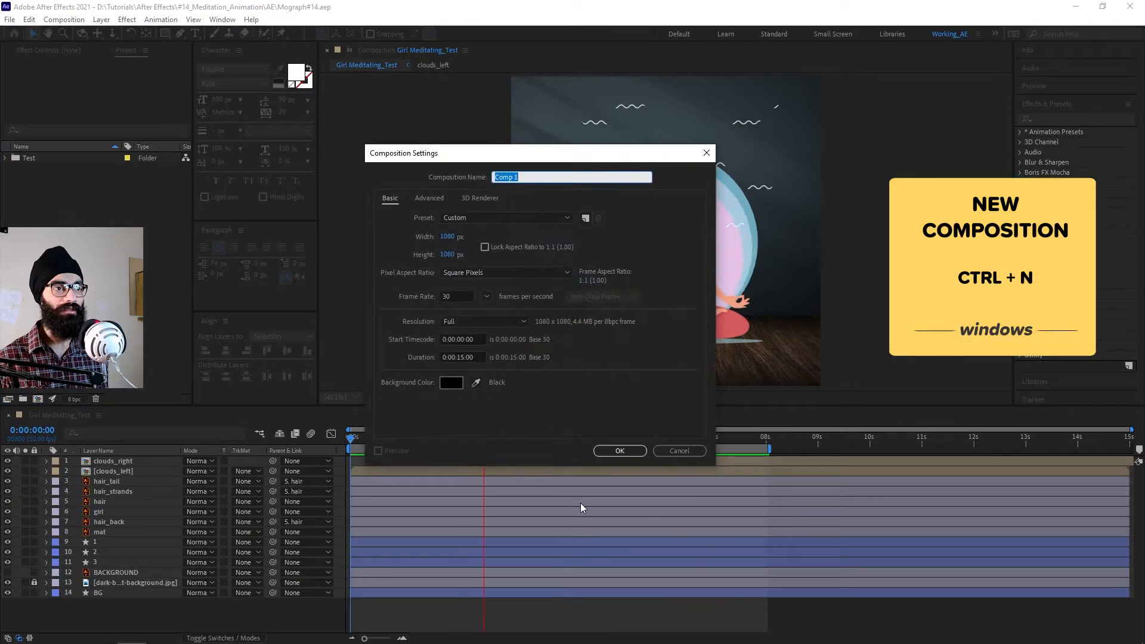
{"action": "type", "text": "main"}
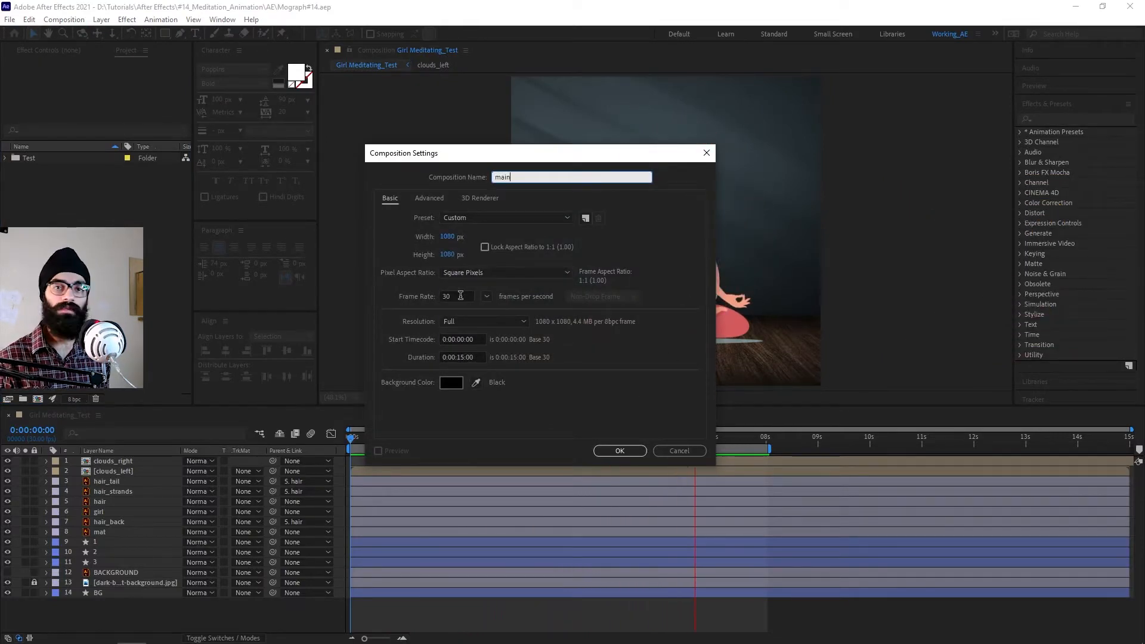
{"action": "left_click", "coordinate": [623, 453]}
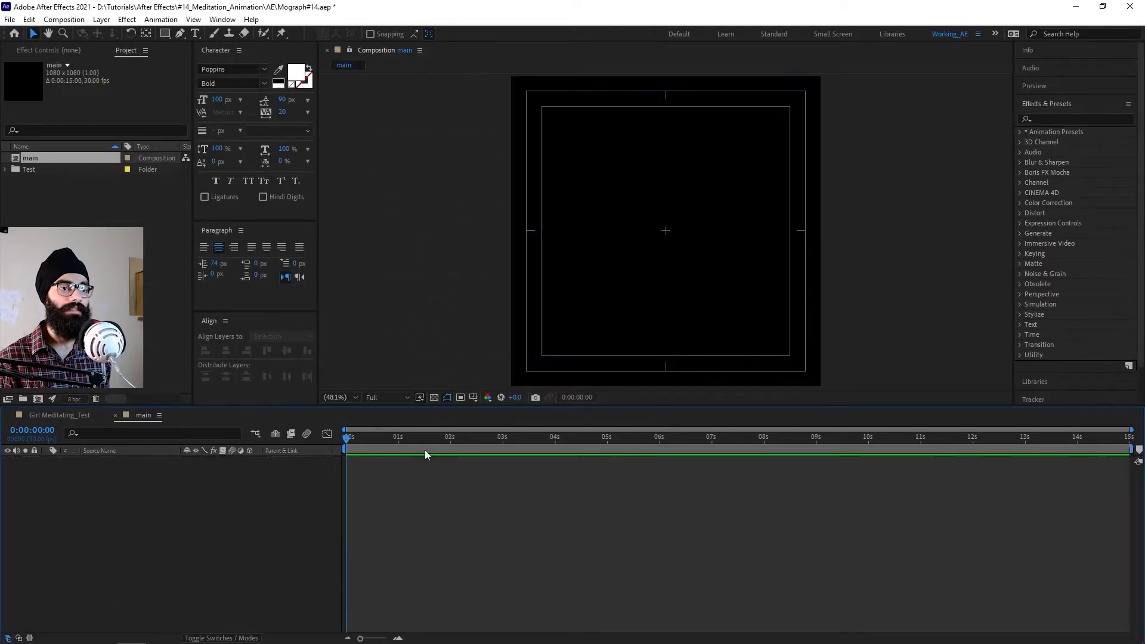
{"action": "left_click", "coordinate": [471, 399]}
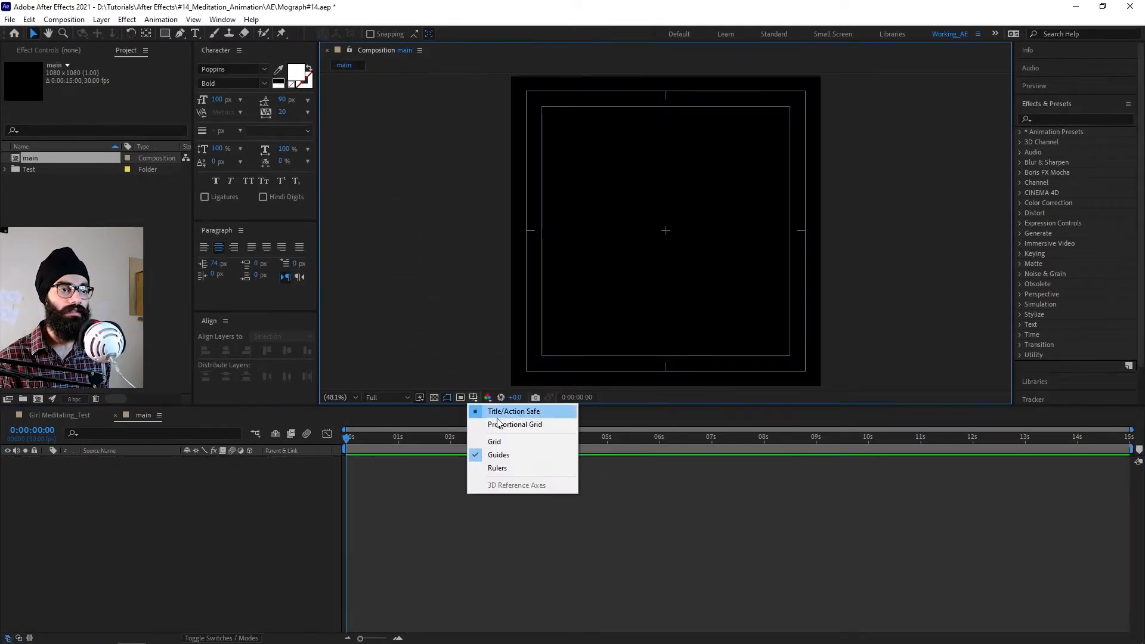
{"action": "left_click", "coordinate": [874, 316]}
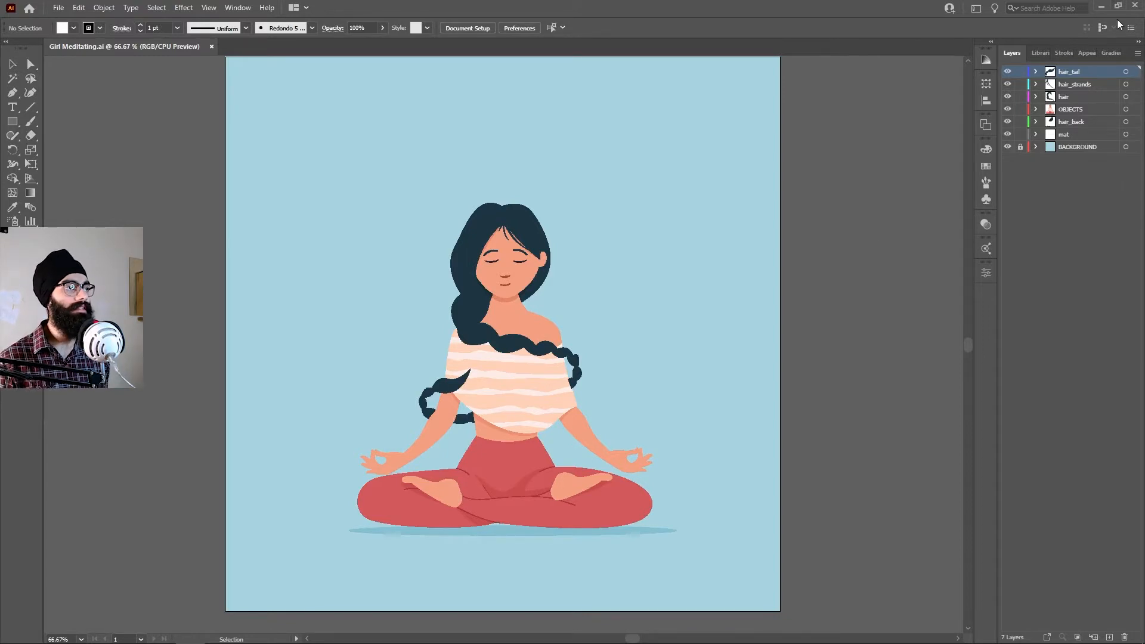
In the Illustrator file Girl Meditating.ai, toggle the hair_tail and hair_strands layers to examine what each contains
{"action": "left_click", "coordinate": [541, 275]}
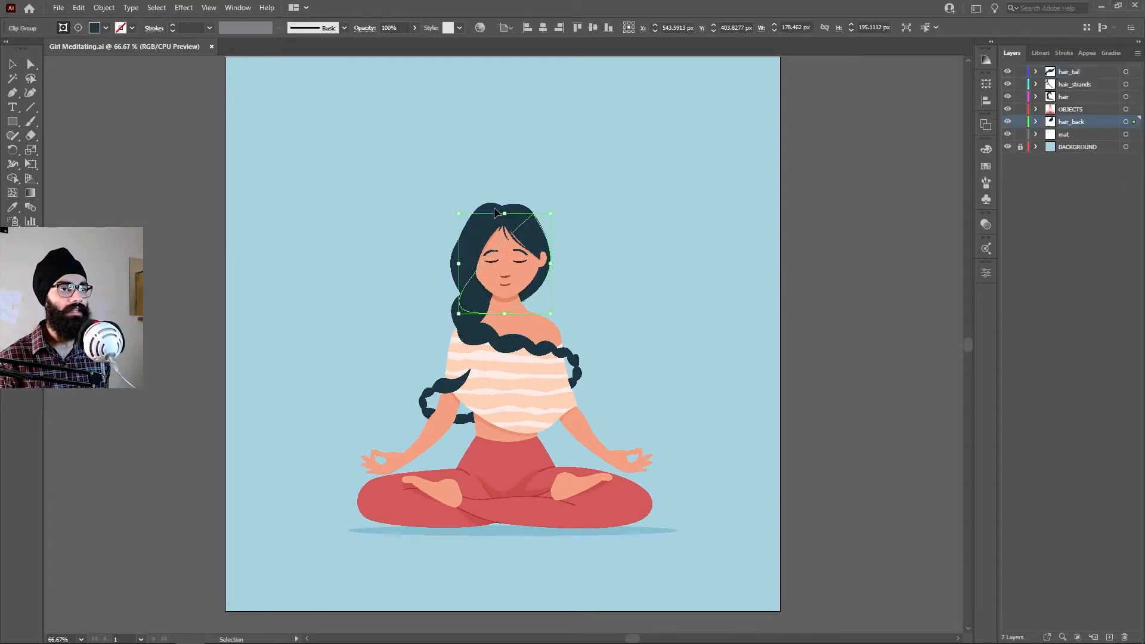
{"action": "left_click", "coordinate": [1081, 74]}
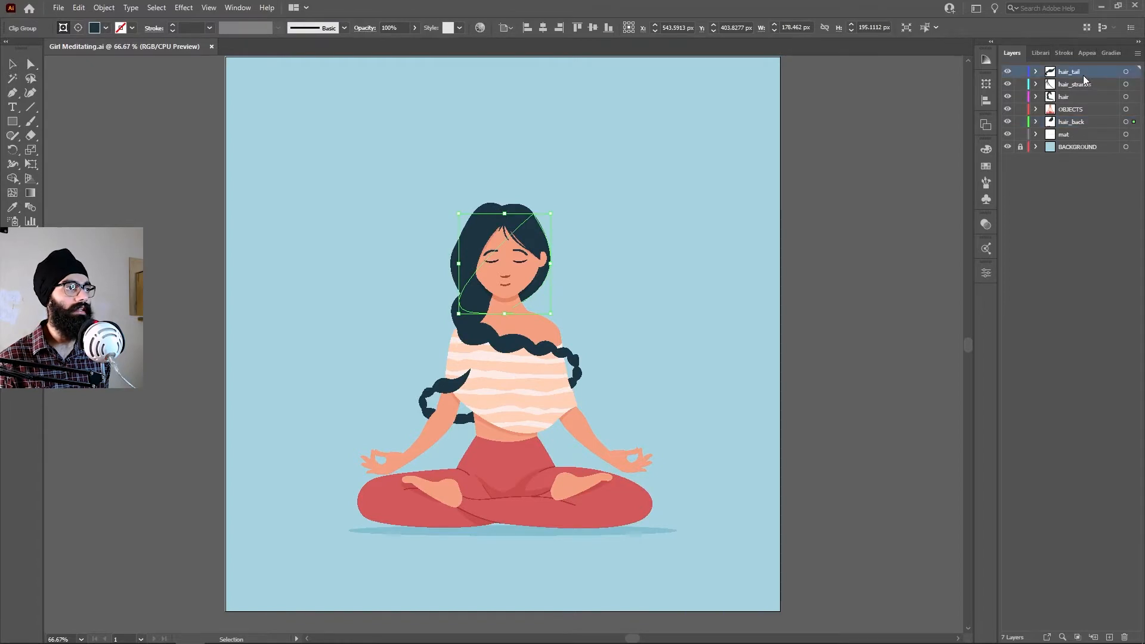
{"action": "left_click", "coordinate": [1008, 73]}
{"action": "left_click", "coordinate": [1008, 73]}
{"action": "left_click", "coordinate": [1008, 72]}
{"action": "left_click", "coordinate": [1007, 85]}
{"action": "left_click", "coordinate": [642, 211]}
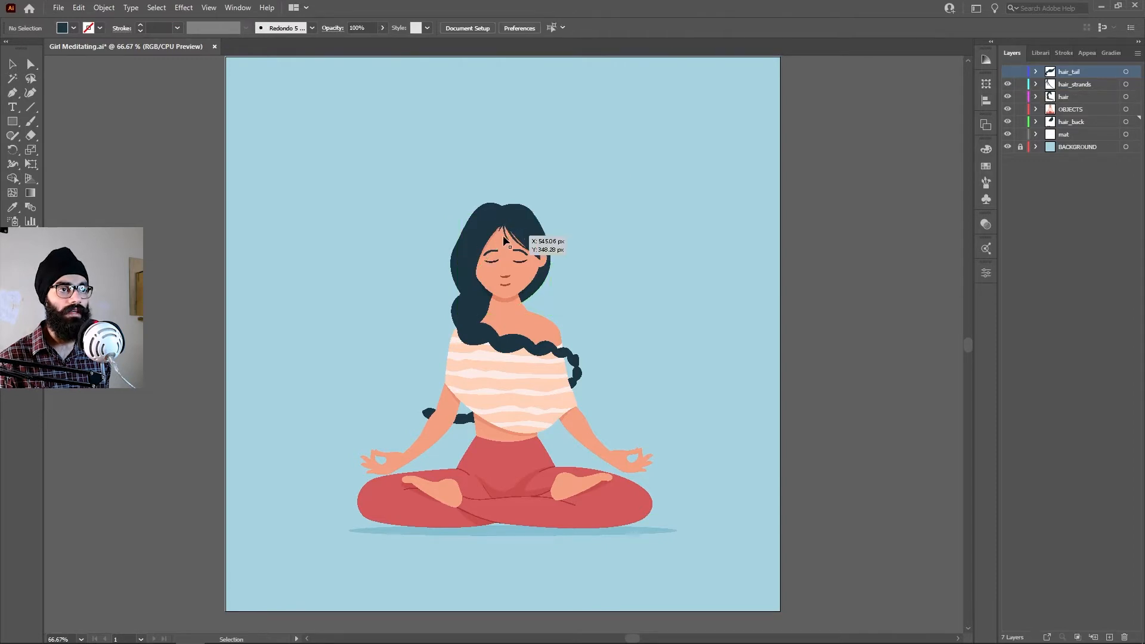
Toggle the visibility of the hair and OBJECTS layers to examine which artwork each one holds
{"action": "left_click", "coordinate": [1008, 97]}
{"action": "left_click", "coordinate": [1008, 97]}
{"action": "left_click", "coordinate": [1009, 110]}
{"action": "left_click", "coordinate": [1007, 110]}
{"action": "left_click", "coordinate": [1008, 110]}
{"action": "left_click", "coordinate": [1008, 109]}
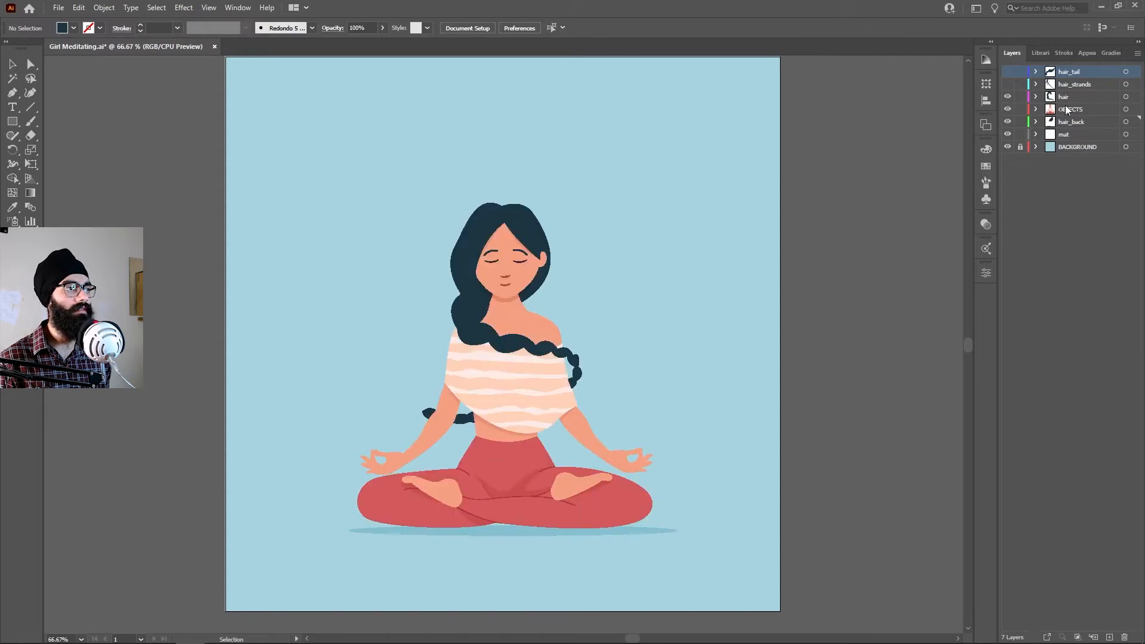
{"action": "left_click", "coordinate": [1008, 110]}
{"action": "left_click", "coordinate": [1008, 109]}
Rename the OBJECTS layer as girl
{"action": "left_click", "coordinate": [1071, 110]}
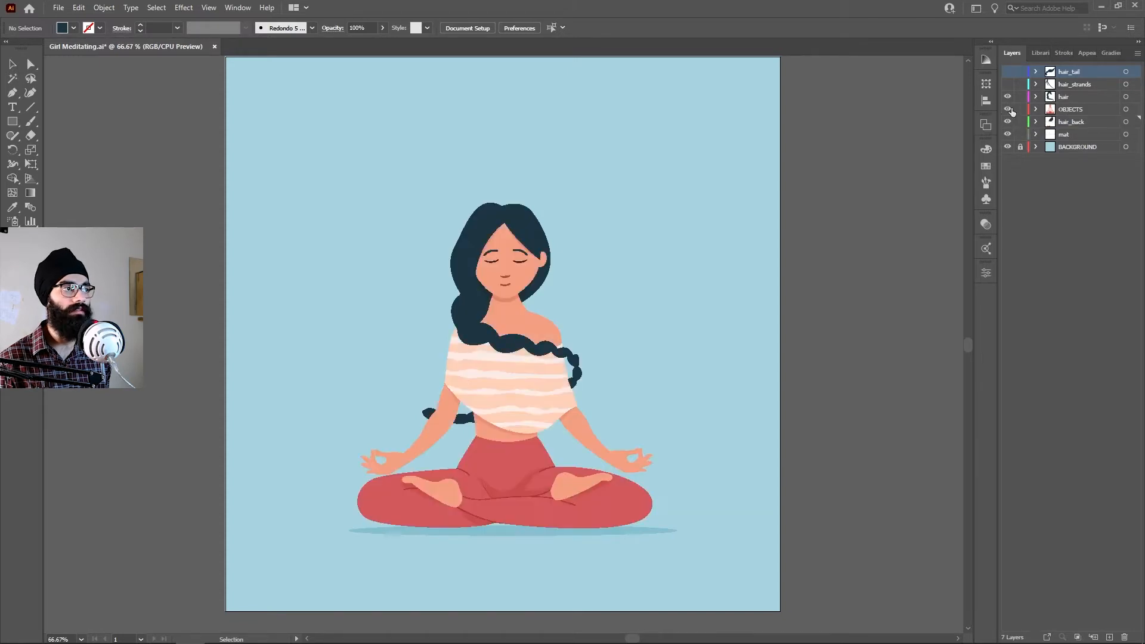
{"action": "double_click", "coordinate": [1072, 109]}
{"action": "key", "text": "Return"}
Toggle the visibility of the hair_back, mat and BACKGROUND layers to examine their artwork
{"action": "left_click", "coordinate": [1008, 121]}
{"action": "left_click", "coordinate": [1008, 122]}
{"action": "left_click", "coordinate": [1008, 122]}
{"action": "left_click", "coordinate": [1008, 122]}
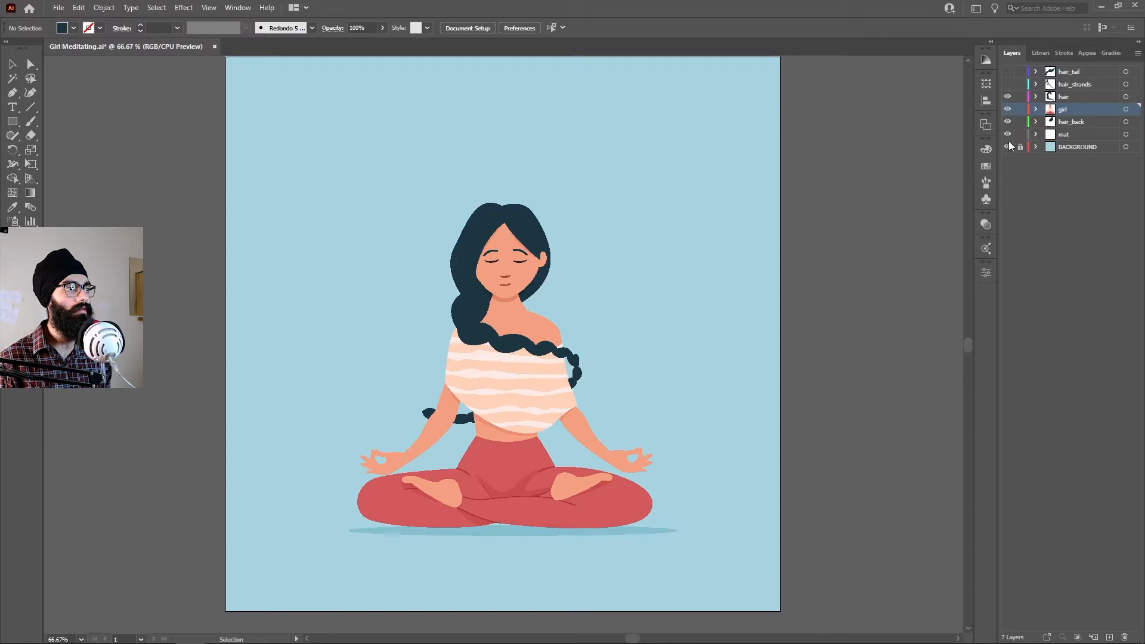
{"action": "left_click", "coordinate": [1008, 134]}
{"action": "left_click", "coordinate": [1008, 134]}
{"action": "left_click", "coordinate": [1007, 146]}
{"action": "left_click", "coordinate": [1007, 147]}
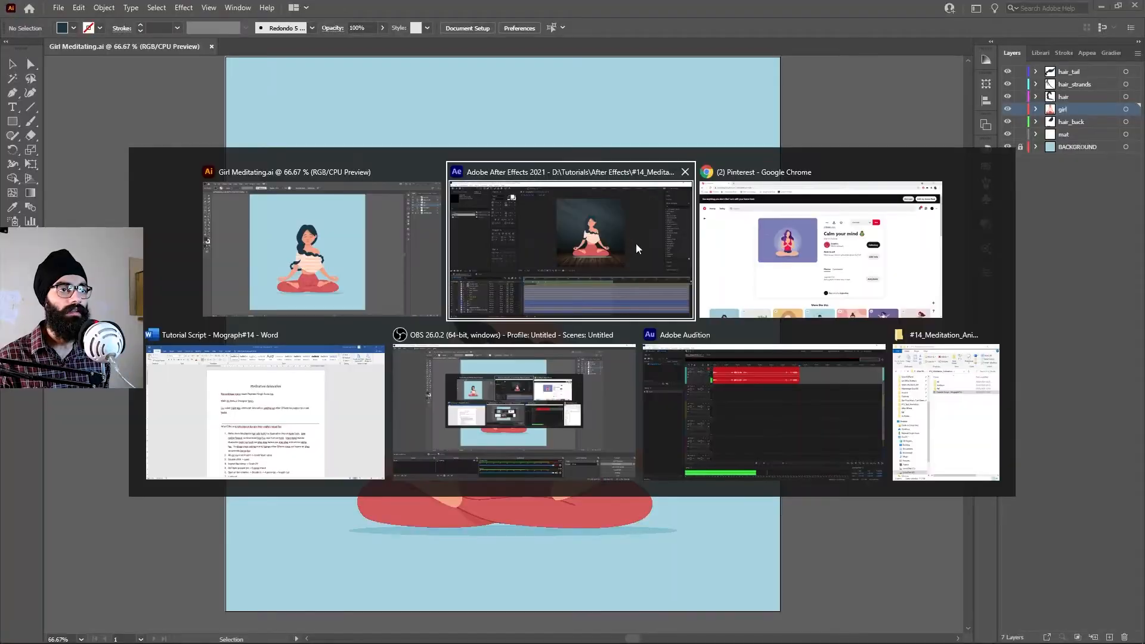
Switch to After Effects and import Girl Meditating.ai as a composition with footage dimensions set to Layer Size
{"action": "left_click", "coordinate": [637, 248]}
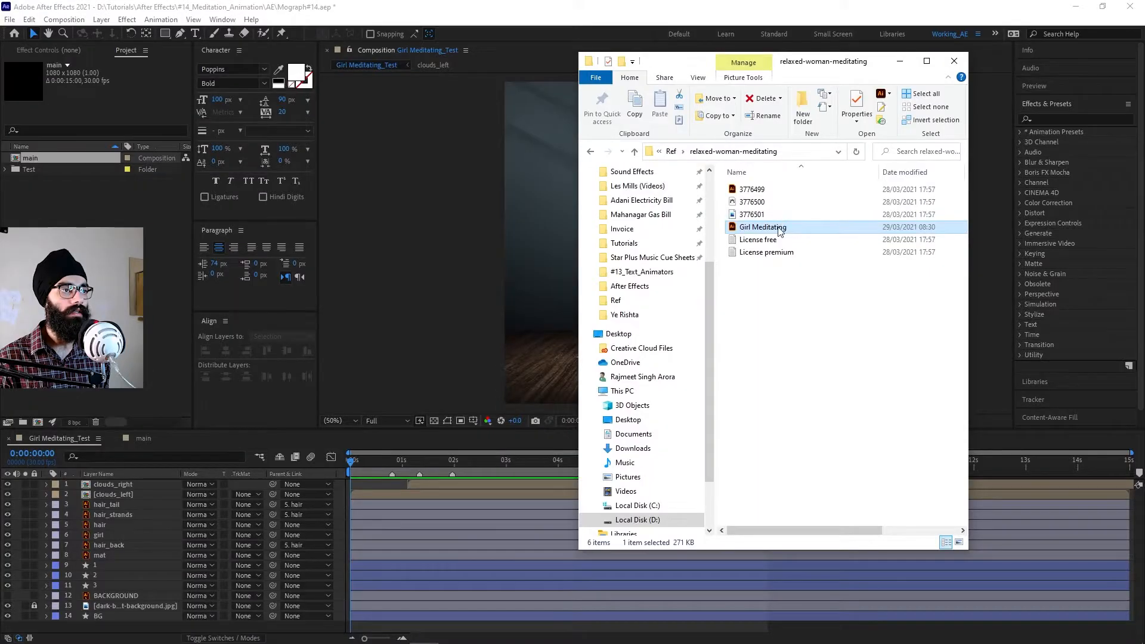
{"action": "left_click_drag", "start_coordinate": [778, 231], "coordinate": [28, 203]}
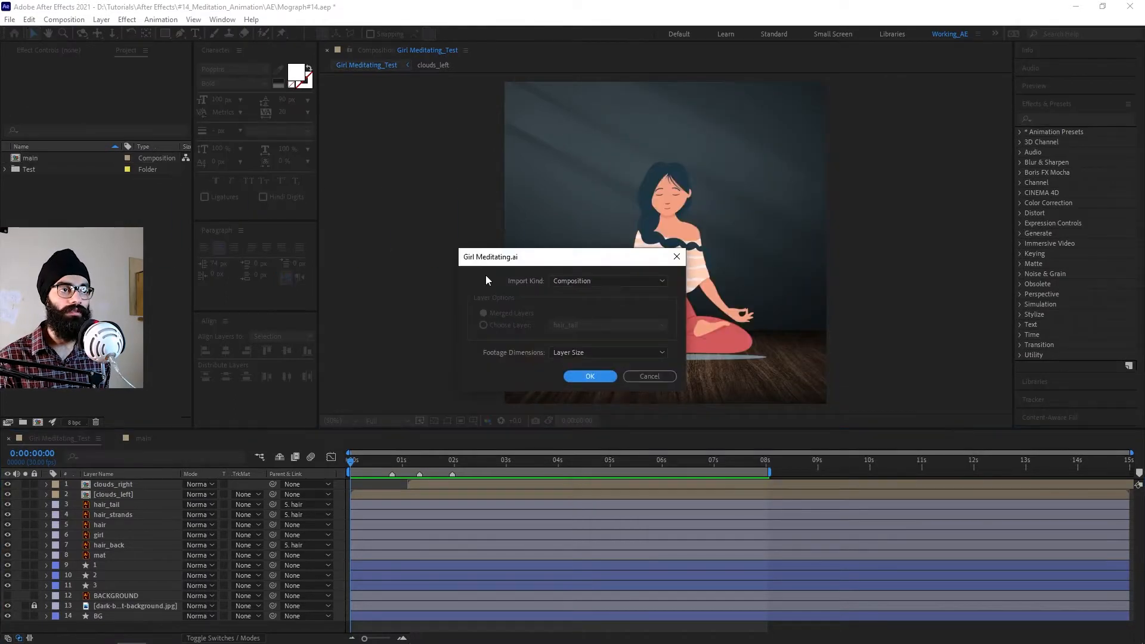
{"action": "left_click", "coordinate": [592, 281]}
{"action": "left_click", "coordinate": [606, 279]}
{"action": "left_click", "coordinate": [596, 351]}
{"action": "left_click", "coordinate": [591, 364]}
{"action": "left_click", "coordinate": [593, 376]}
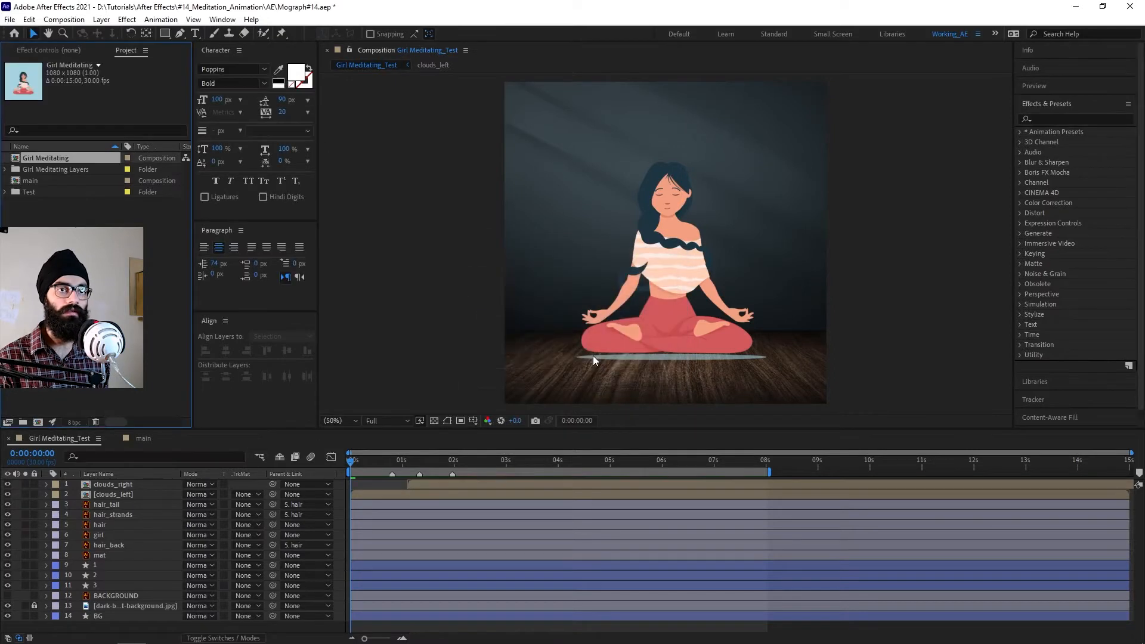
Open the imported Girl Meditating composition
{"action": "left_click", "coordinate": [59, 169]}
{"action": "left_click", "coordinate": [70, 153]}
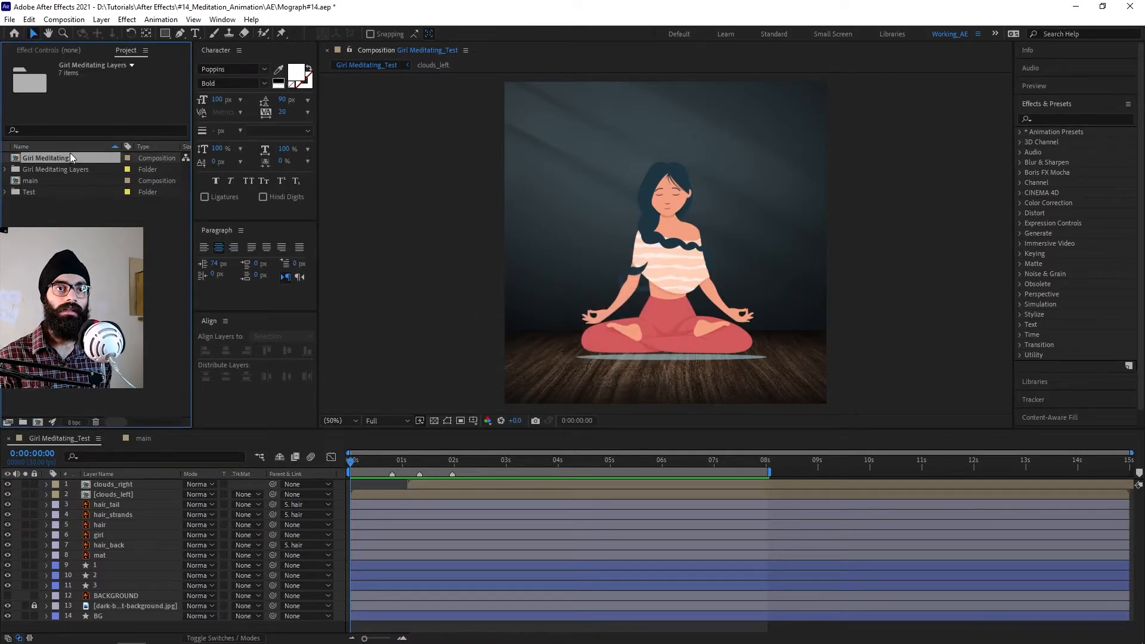
{"action": "double_click", "coordinate": [62, 156]}
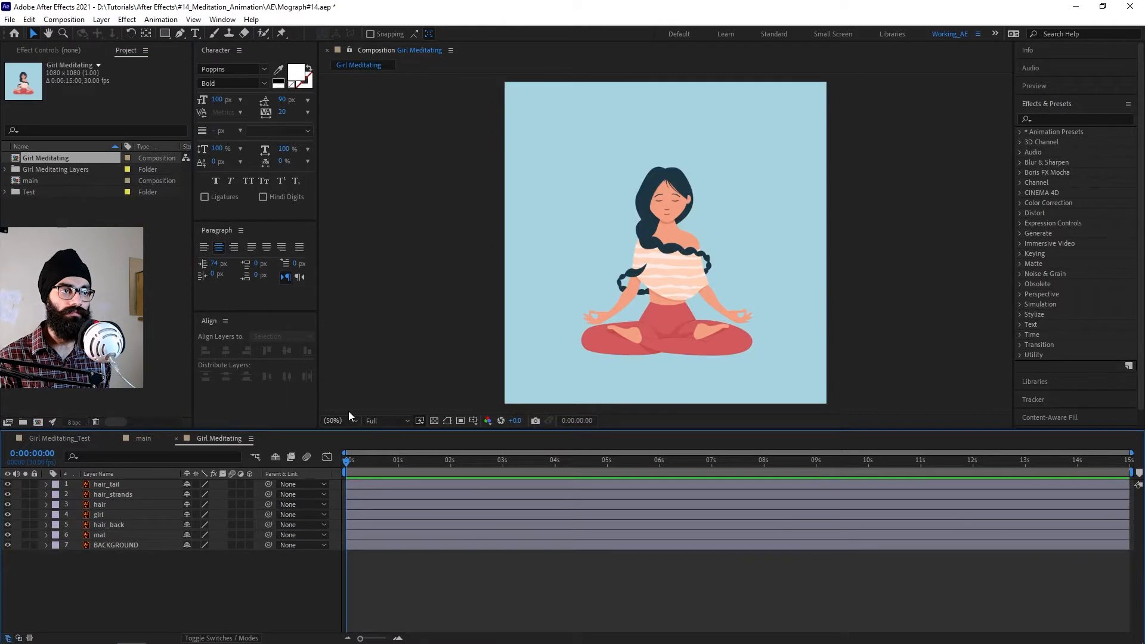
Hide the BACKGROUND layer in the Girl Meditating composition
{"action": "left_click", "coordinate": [113, 545]}
{"action": "left_click", "coordinate": [8, 547]}
{"action": "left_click", "coordinate": [7, 547]}
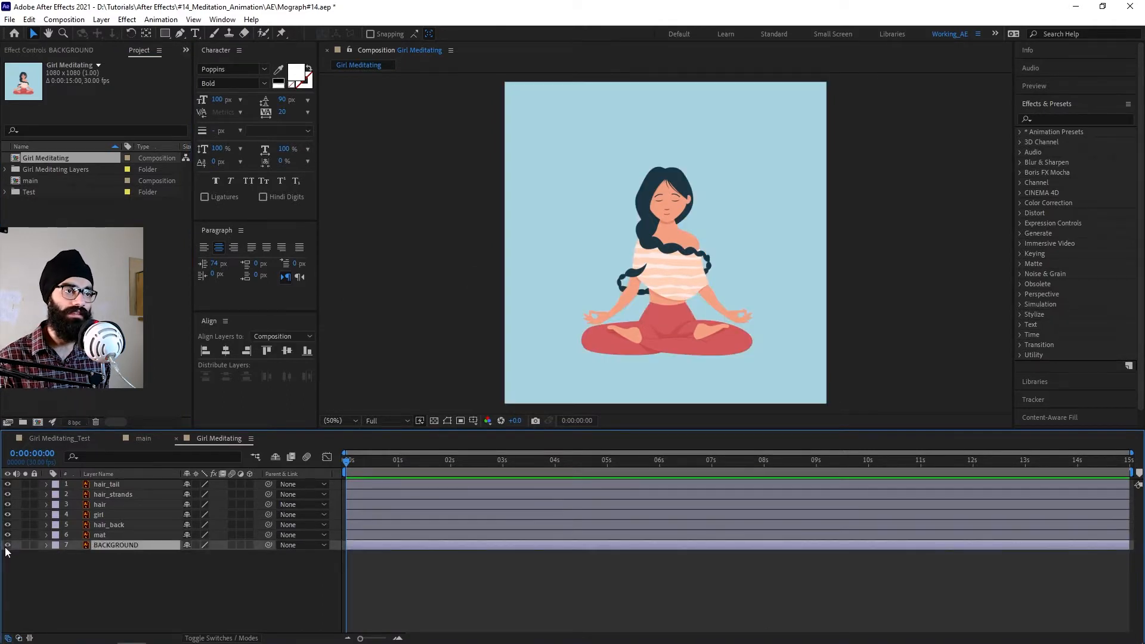
{"action": "left_click", "coordinate": [7, 546]}
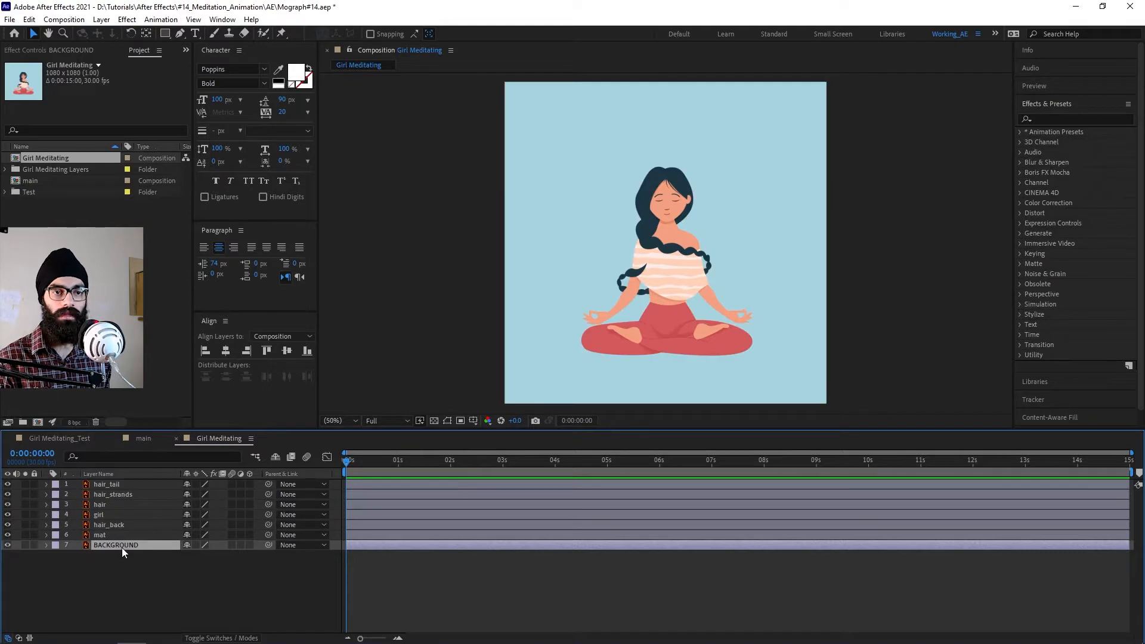
{"action": "left_click", "coordinate": [7, 545]}
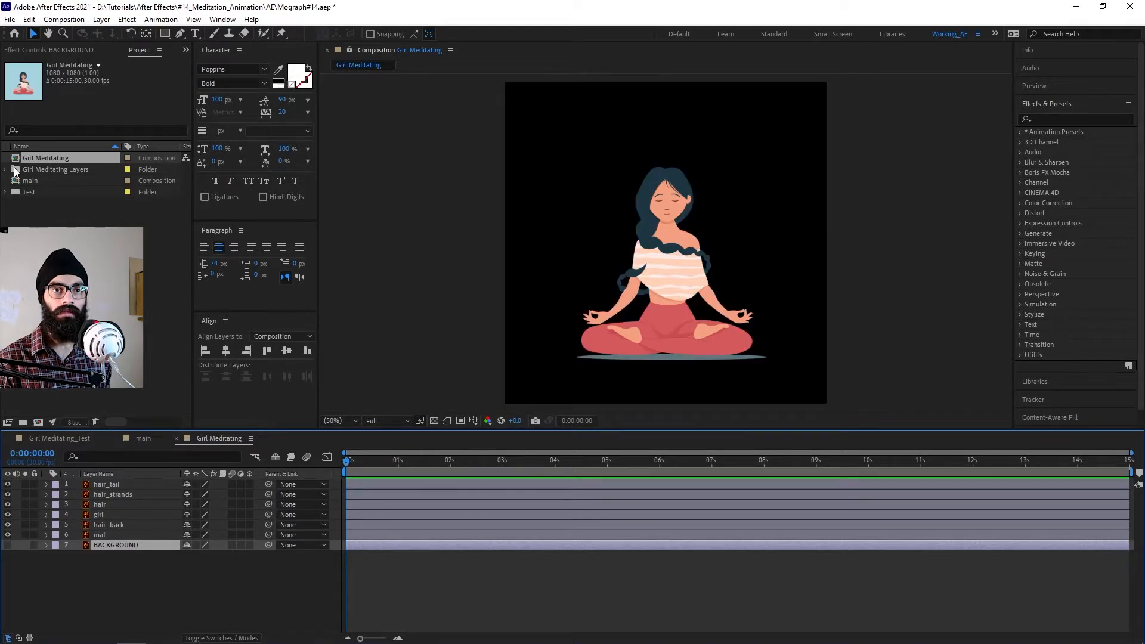
Add the dark blue product background JPG from the Test folder to the composition, directly below the mat layer
{"action": "left_click", "coordinate": [5, 192]}
{"action": "left_click", "coordinate": [90, 226]}
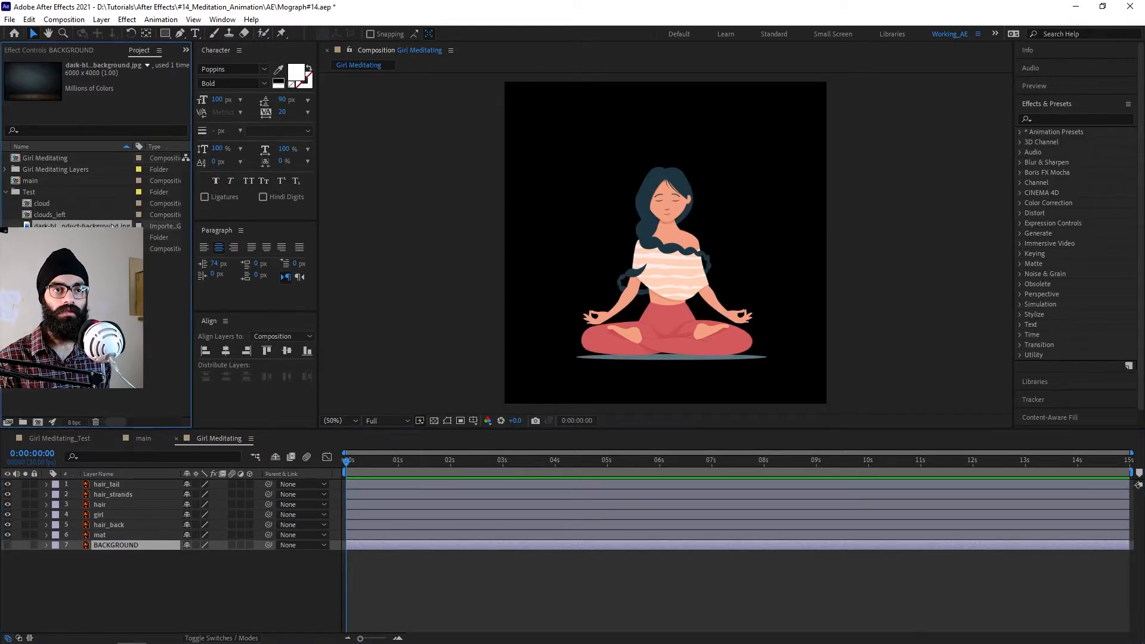
{"action": "left_click_drag", "start_coordinate": [152, 503], "coordinate": [138, 538]}
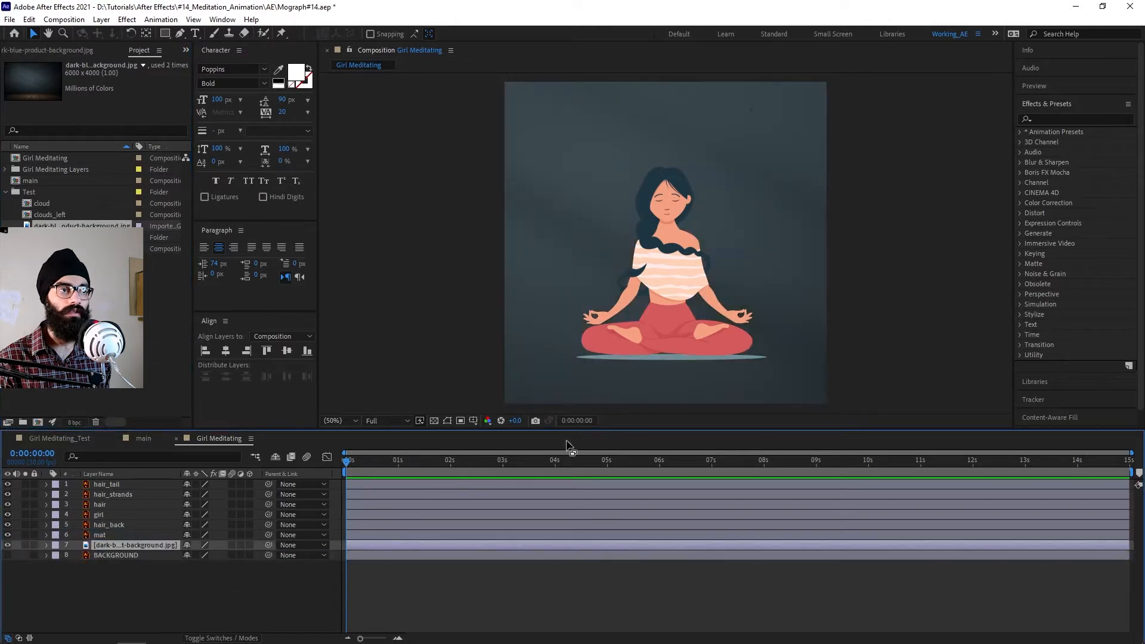
Scale the dark background image to 29%
{"action": "key", "text": "s"}
{"action": "left_click", "coordinate": [204, 555]}
{"action": "type", "text": "35"}
{"action": "key", "text": "Return"}
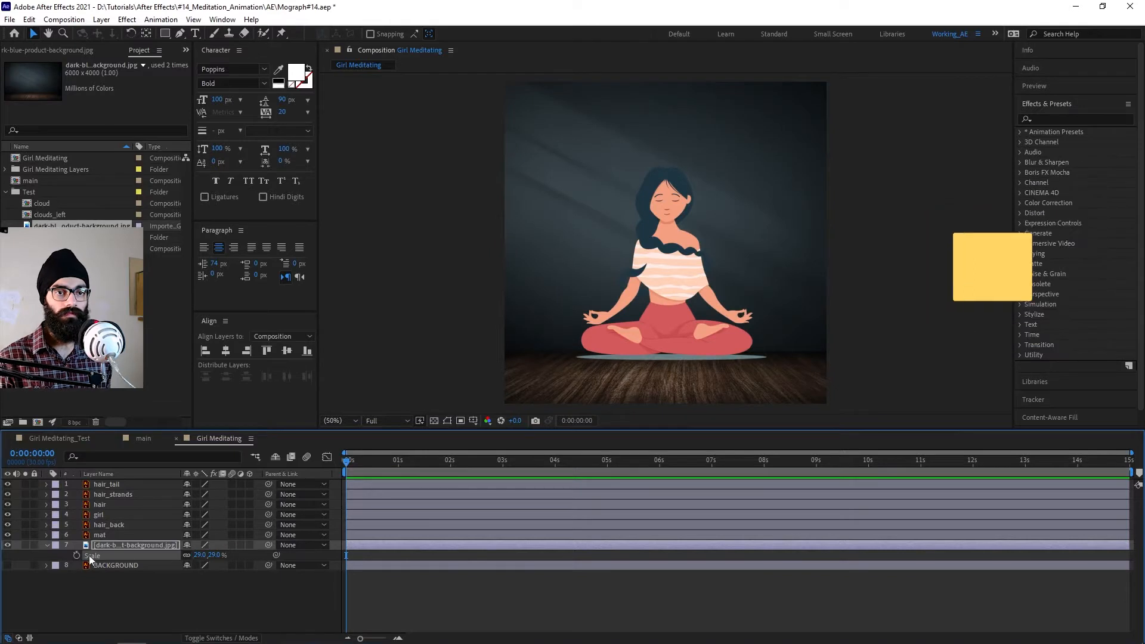
Adjust the background image's position behind the girl and lock its layer
{"action": "left_click_drag", "start_coordinate": [775, 357], "coordinate": [764, 325]}
{"action": "left_click", "coordinate": [47, 545]}
{"action": "left_click", "coordinate": [89, 570]}
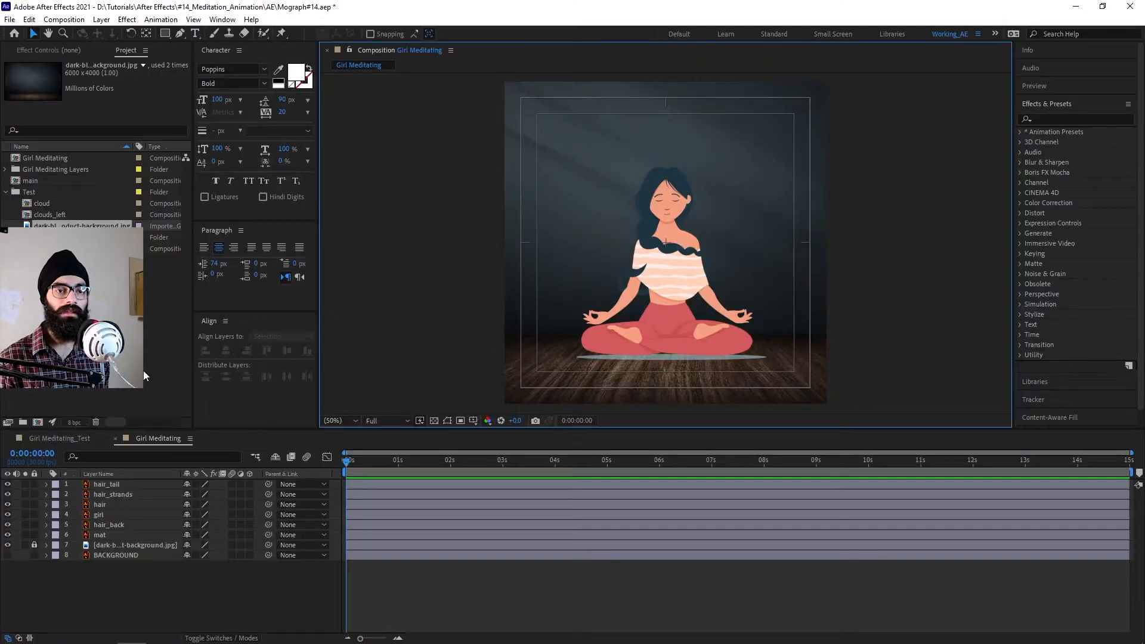
Place Puppet Position pins on the girl layer at both knees and at the centre of the crossed legs
{"action": "left_click", "coordinate": [108, 517]}
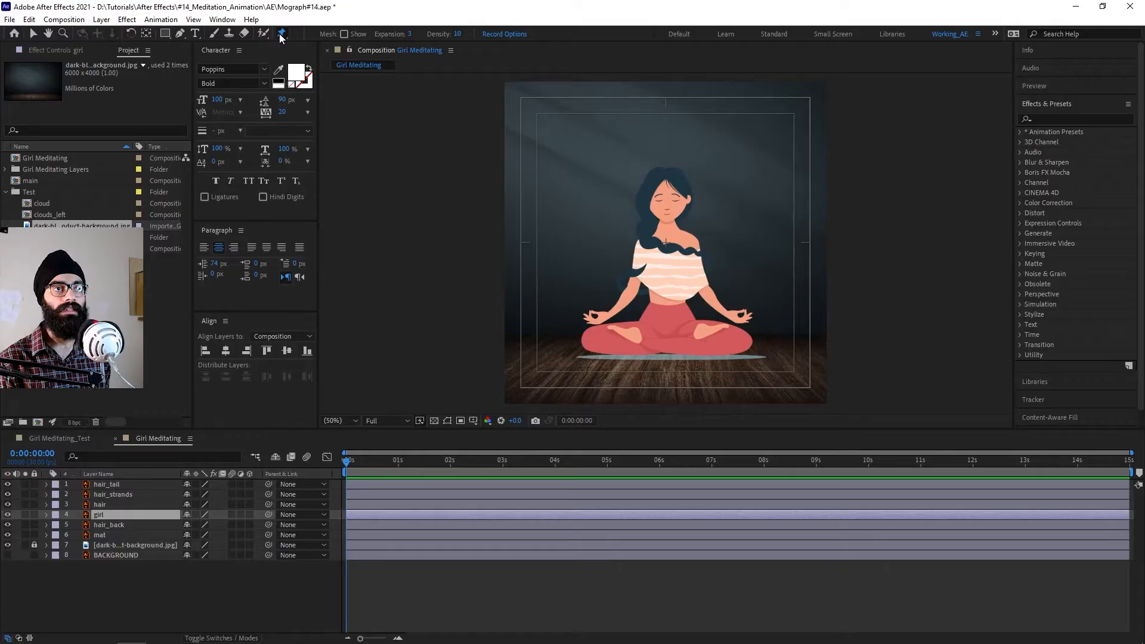
{"action": "left_click", "coordinate": [282, 34]}
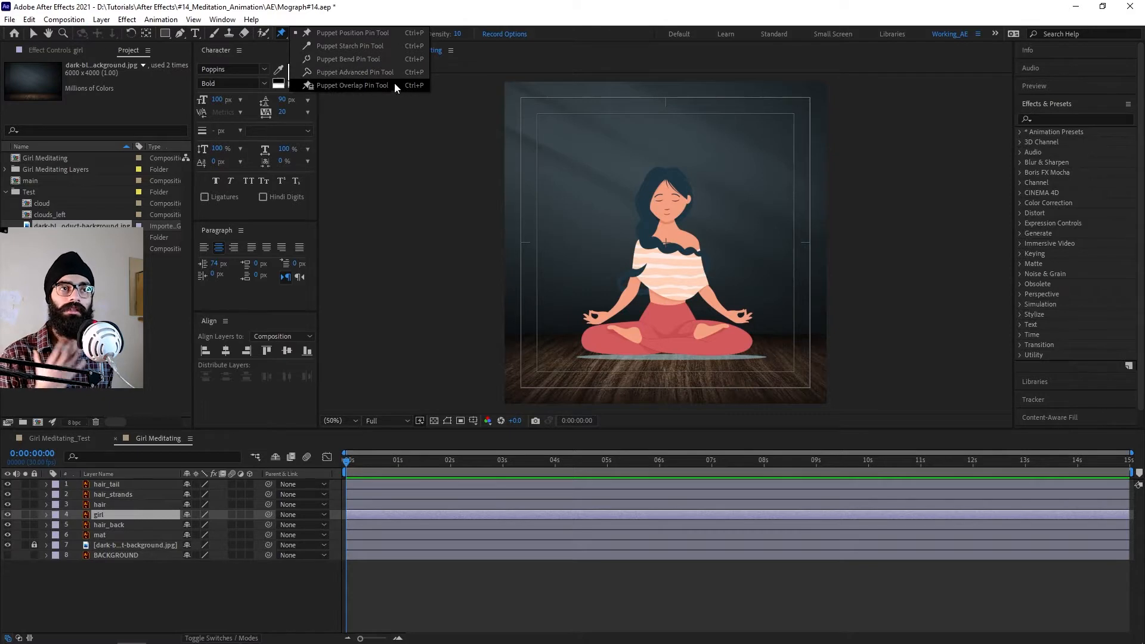
{"action": "left_click", "coordinate": [380, 34]}
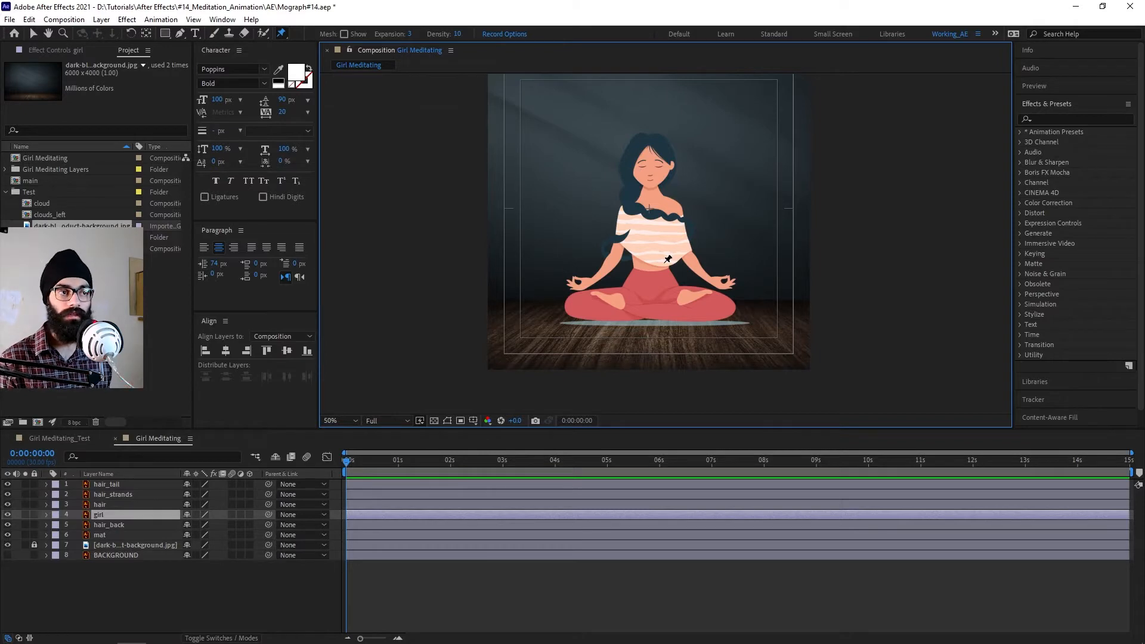
{"action": "scroll", "coordinate": [668, 259], "scroll_direction": "up", "scroll_amount": 2}
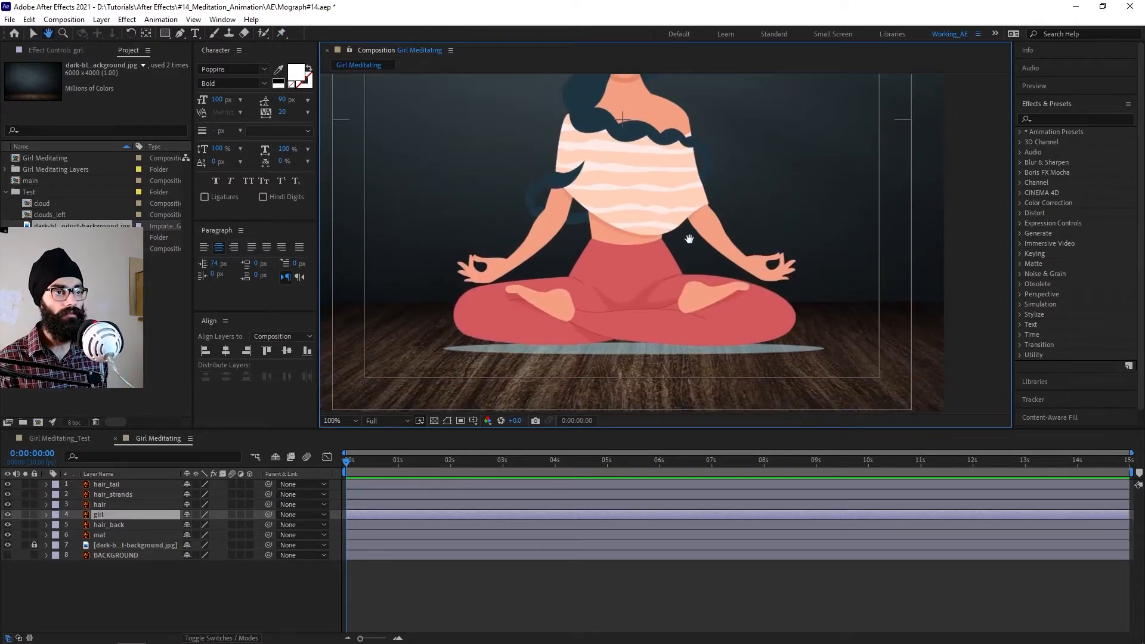
{"action": "left_click", "coordinate": [478, 310]}
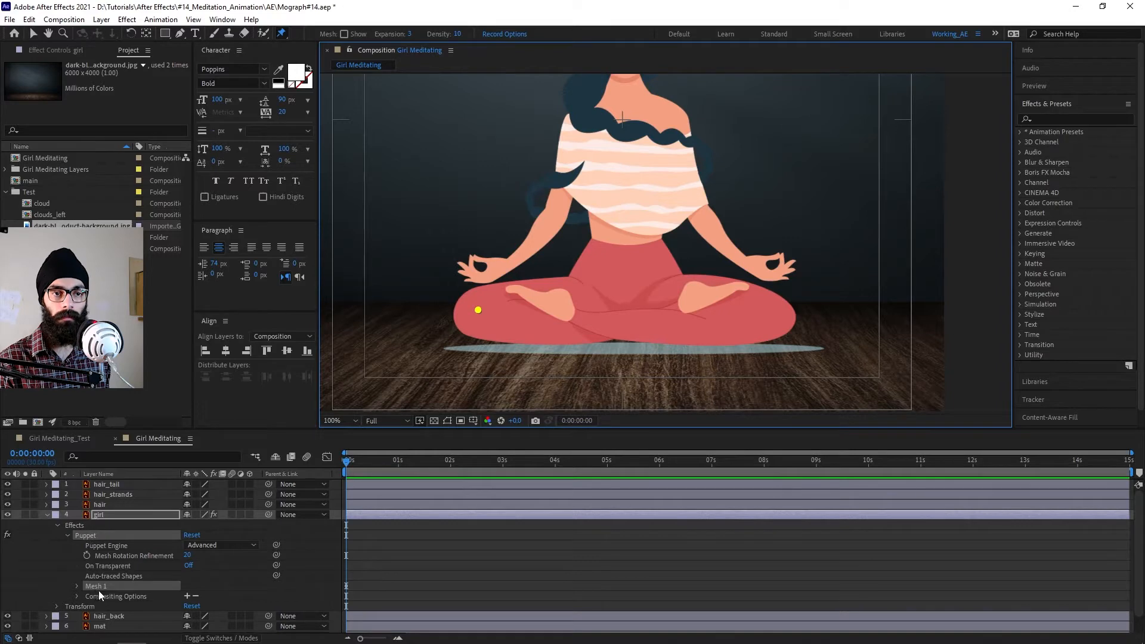
{"action": "left_click", "coordinate": [76, 586]}
{"action": "left_click", "coordinate": [767, 312]}
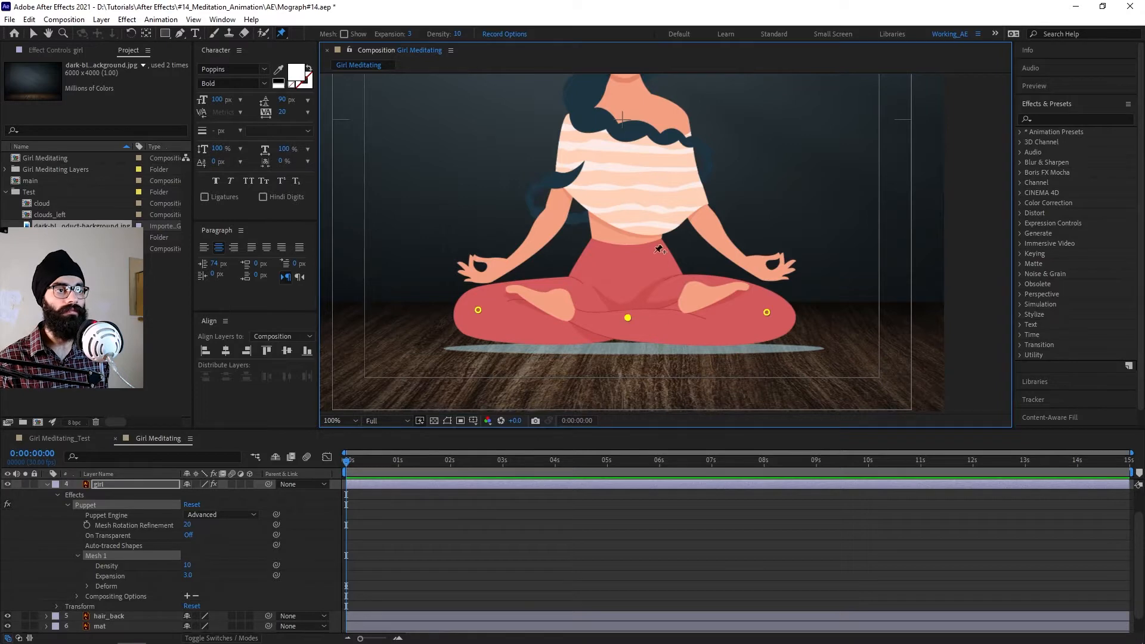
Add puppet pins to the girl's chest and to her neck
{"action": "left_click_drag", "start_coordinate": [654, 249], "coordinate": [648, 304]}
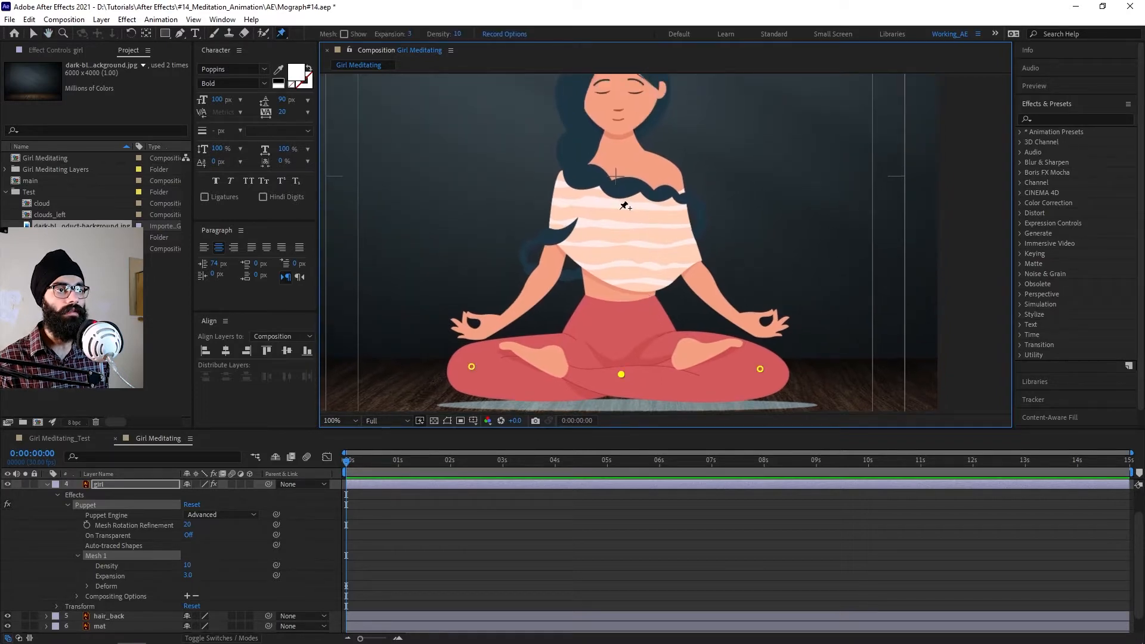
{"action": "left_click", "coordinate": [620, 234]}
{"action": "left_click_drag", "start_coordinate": [695, 201], "coordinate": [704, 277]}
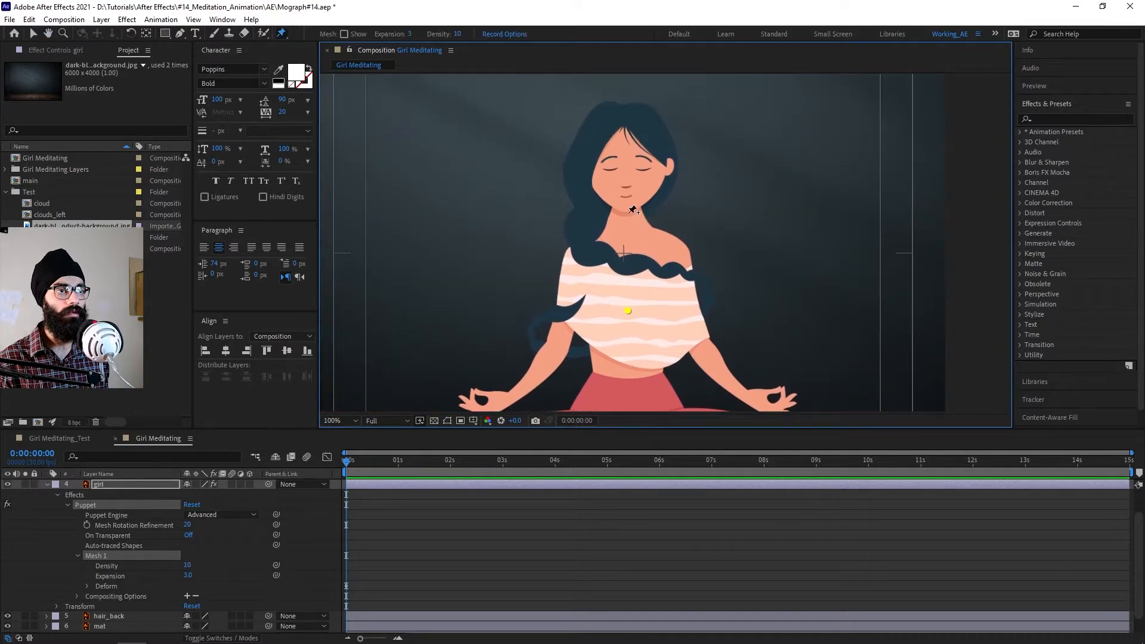
{"action": "scroll", "coordinate": [710, 270], "scroll_direction": "down", "scroll_amount": 2}
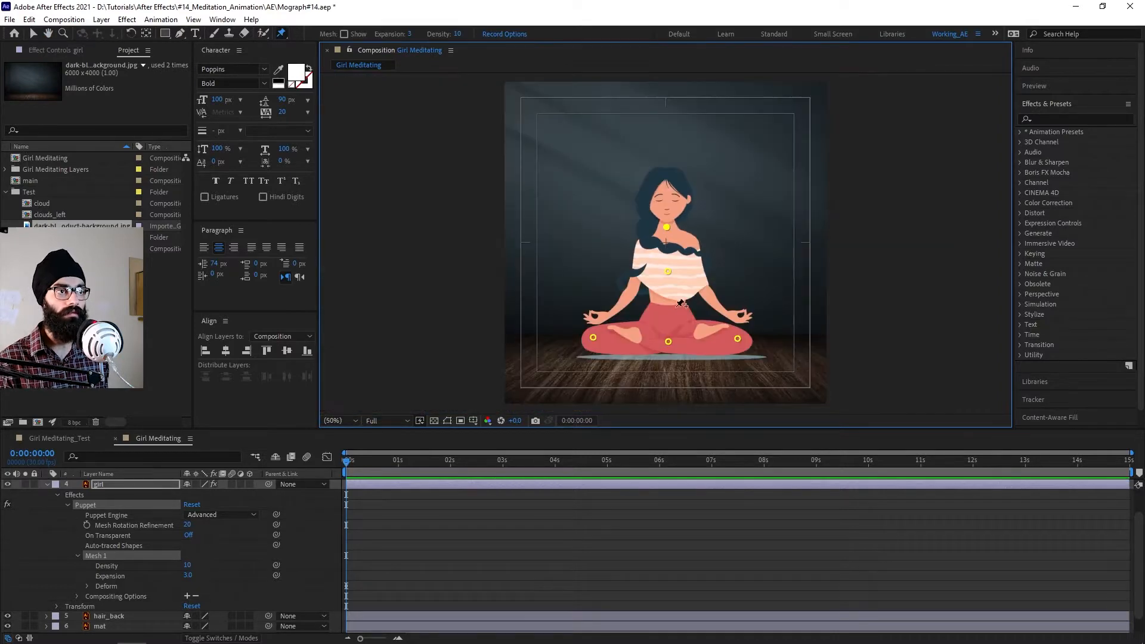
Reveal the girl layer's keyframed puppet pin positions and move the current time to 0:00:04:00
{"action": "left_click", "coordinate": [111, 484]}
{"action": "key", "text": "u"}
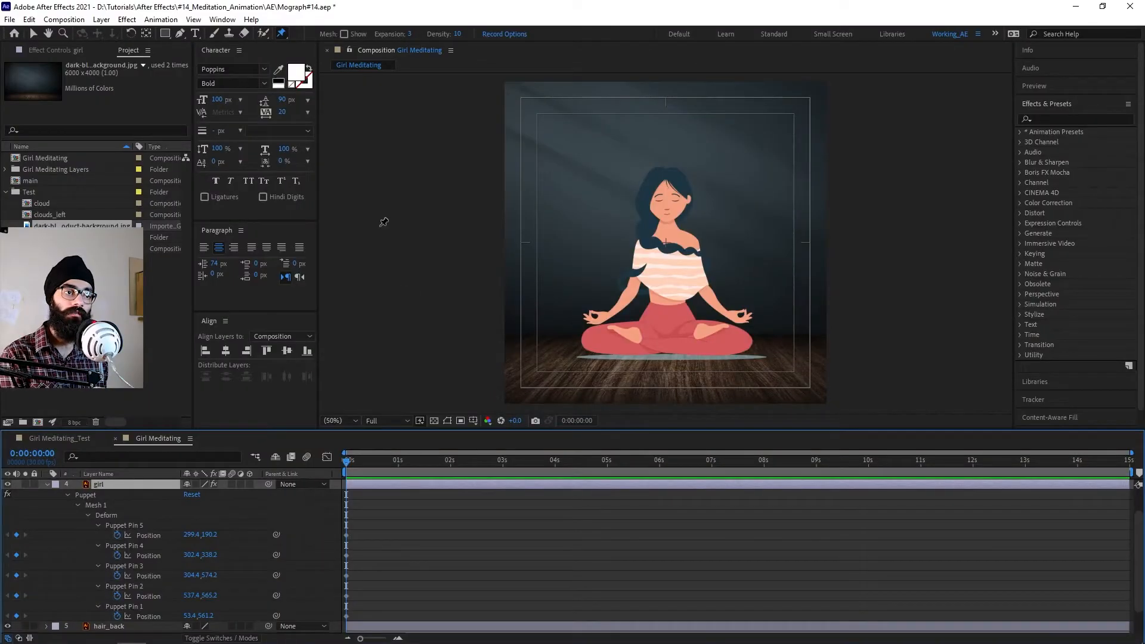
{"action": "left_click_drag", "start_coordinate": [549, 466], "coordinate": [553, 465]}
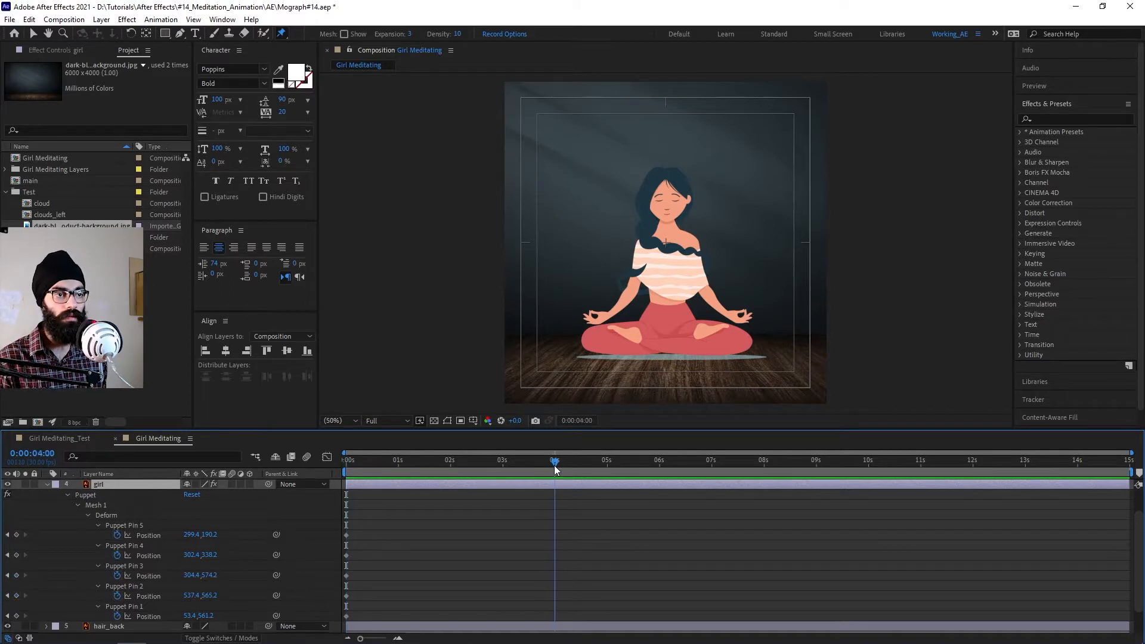
Shift all five puppet pin position keyframes to 0:00:04:00, return the current time to 0:00:00:00 and deselect everything
{"action": "left_click_drag", "start_coordinate": [383, 620], "coordinate": [399, 542]}
{"action": "left_click_drag", "start_coordinate": [544, 551], "coordinate": [554, 551]}
{"action": "left_click_drag", "start_coordinate": [555, 461], "coordinate": [345, 465]}
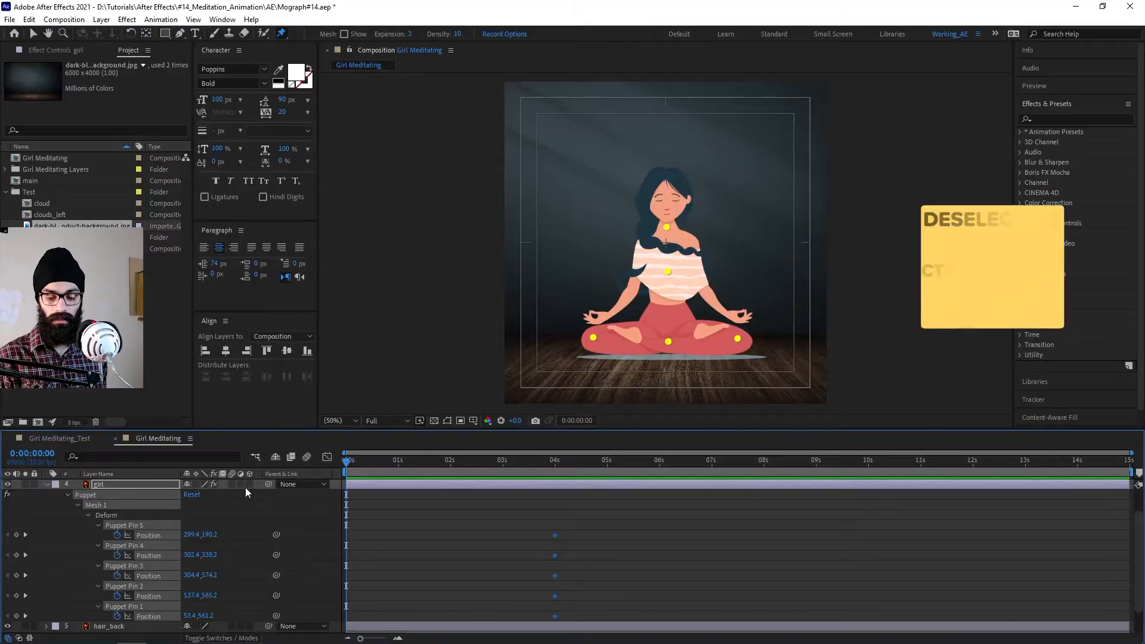
{"action": "key", "text": "ctrl+shift+a"}
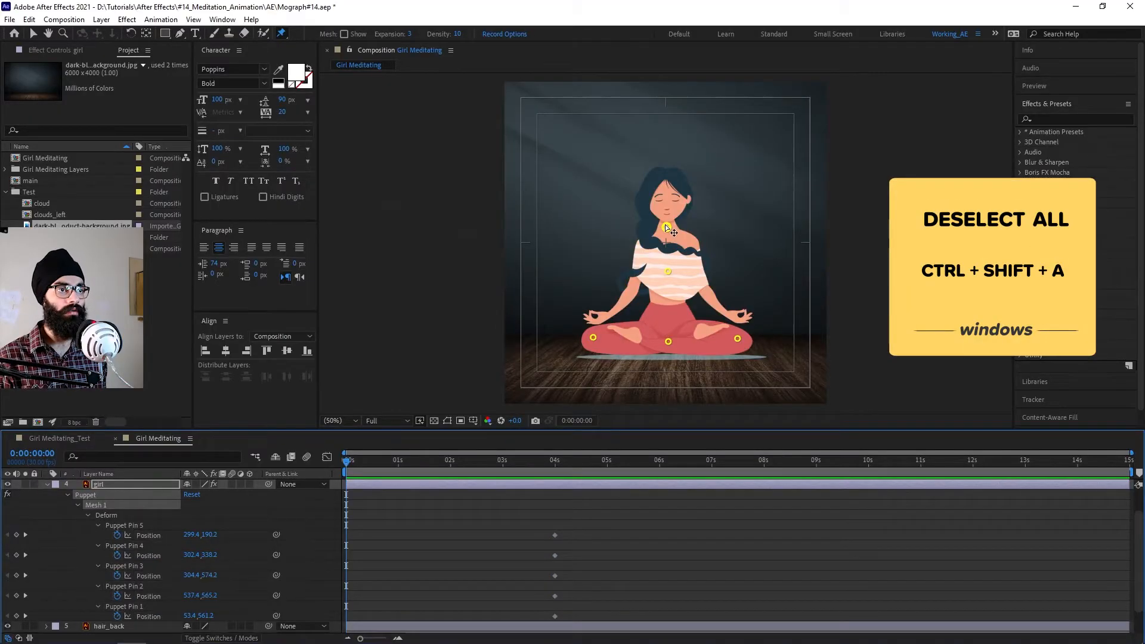
At 0:00:00:00, raise the chest pin to 302.4, 310.2 and the neck pin to 299.4, 168.2, and hide the hair_tail, hair_strands and hair layers
{"action": "key", "text": "slash"}
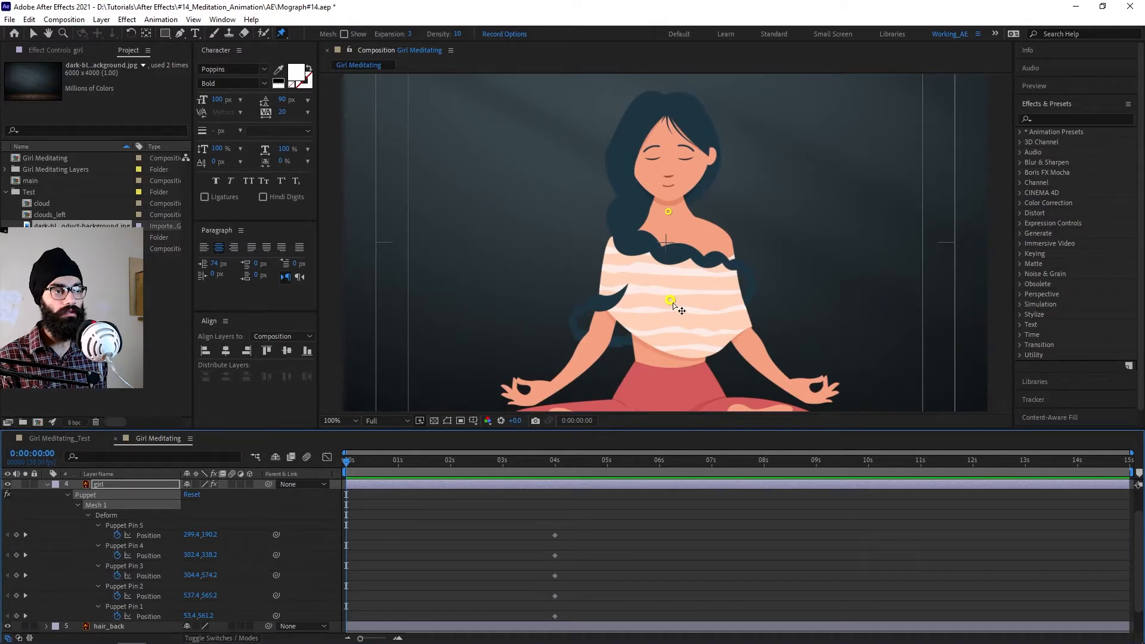
{"action": "left_click_drag", "start_coordinate": [672, 301], "coordinate": [673, 285]}
{"action": "left_click_drag", "start_coordinate": [669, 213], "coordinate": [667, 198]}
{"action": "scroll", "coordinate": [65, 501], "scroll_direction": "up", "scroll_amount": 2}
{"action": "left_click", "coordinate": [8, 485]}
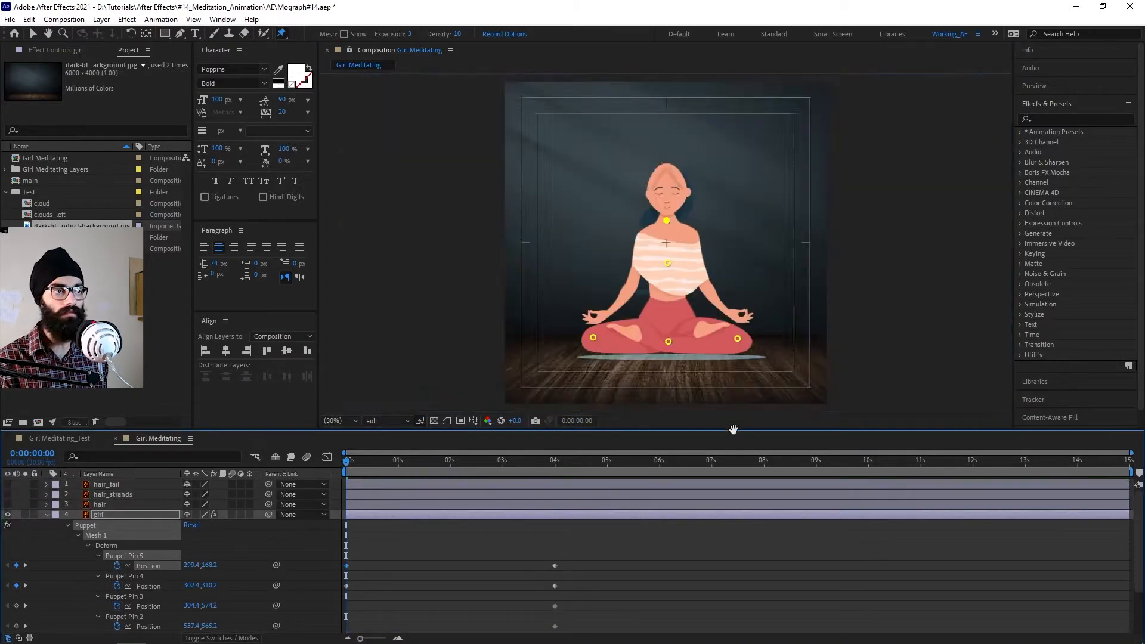
Preview the girl's body movement and raise the neck pin slightly further to 299.4, 164.2 at the first frame
{"action": "key", "text": "space"}
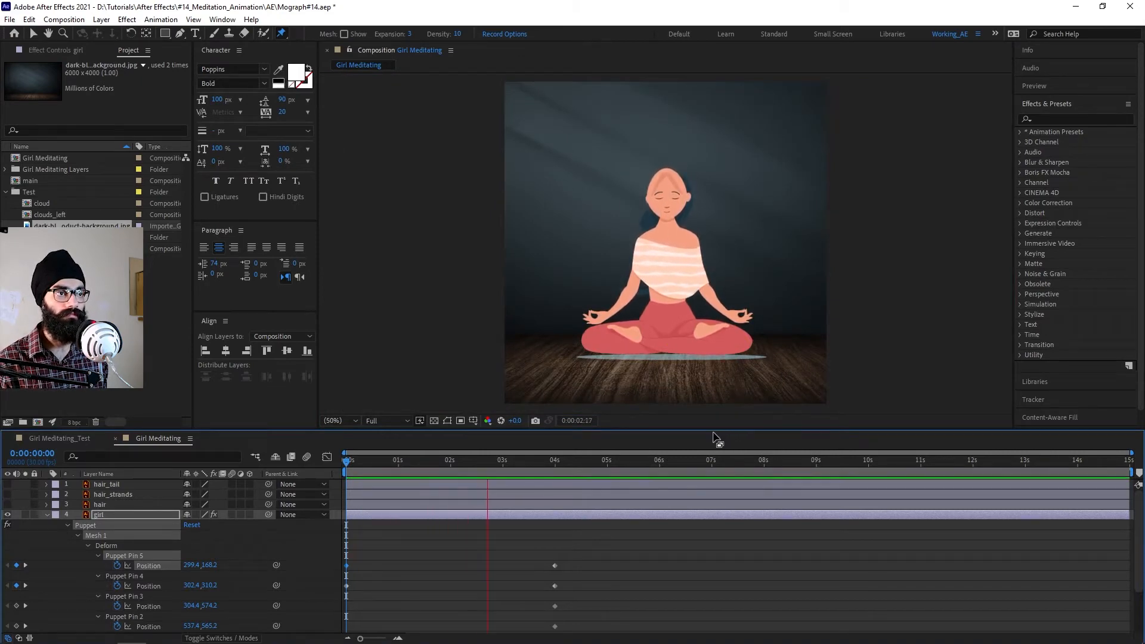
{"action": "key", "text": "space"}
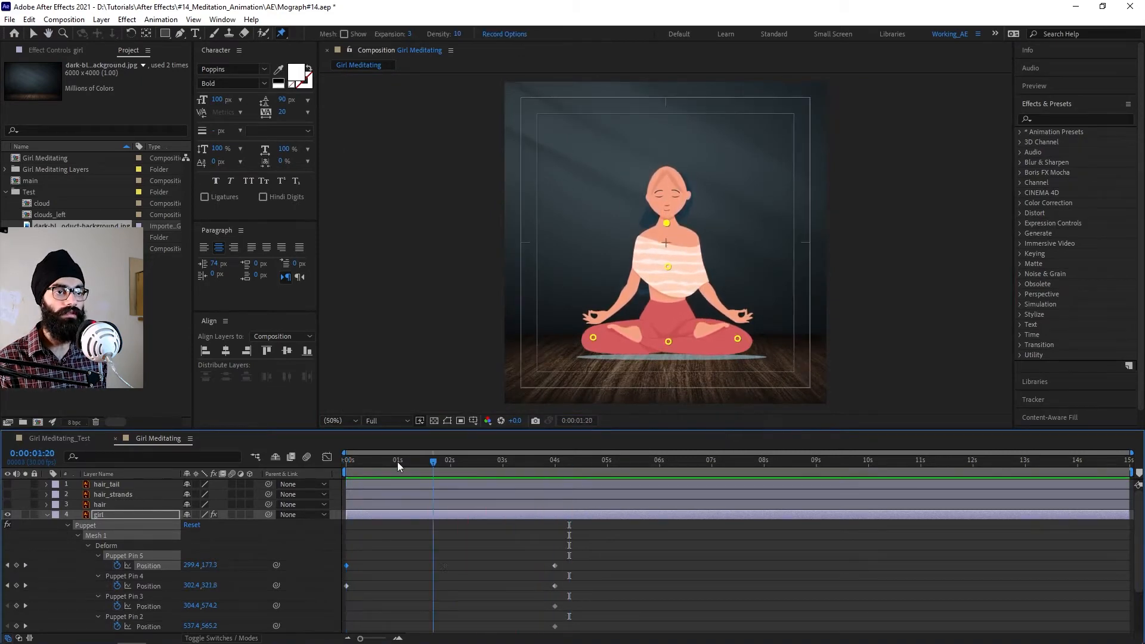
{"action": "key", "text": "slash"}
{"action": "left_click_drag", "start_coordinate": [668, 195], "coordinate": [665, 194]}
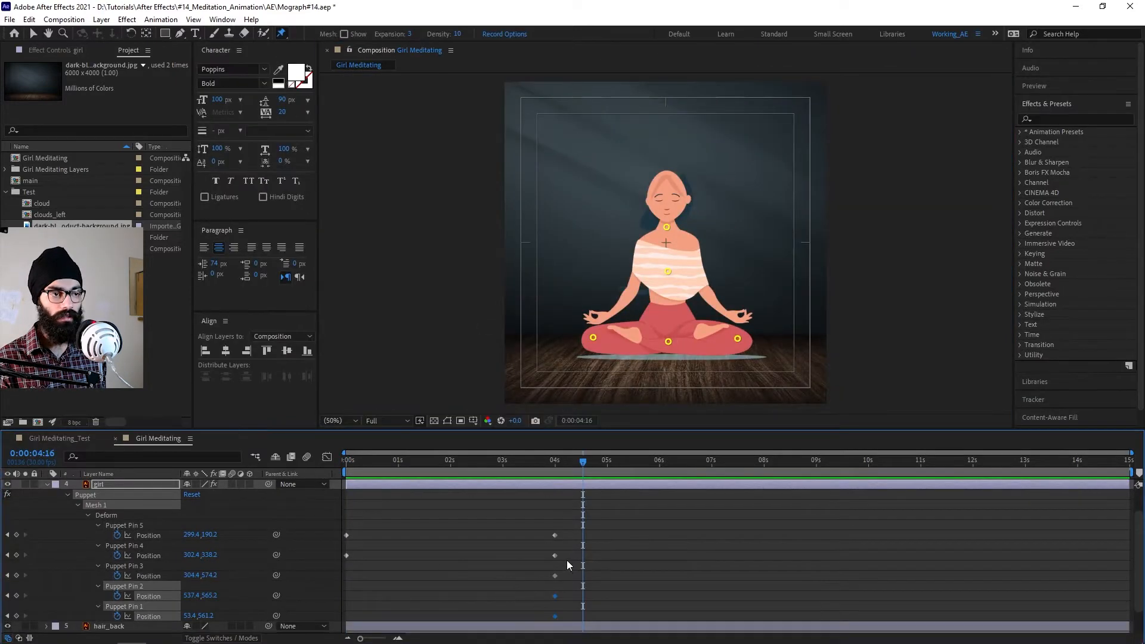
Apply Easy Ease to the chest and neck pin keyframes, shape their speed curves to peak sharply around 2 seconds, and preview the movement
{"action": "left_click_drag", "start_coordinate": [569, 560], "coordinate": [342, 520]}
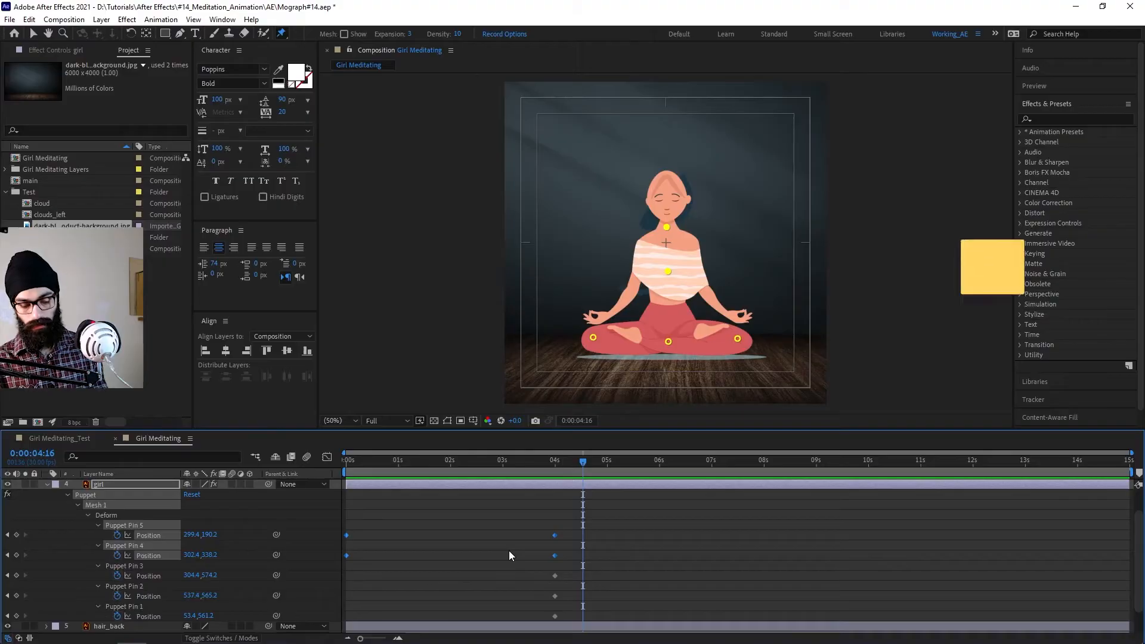
{"action": "key", "text": "F9"}
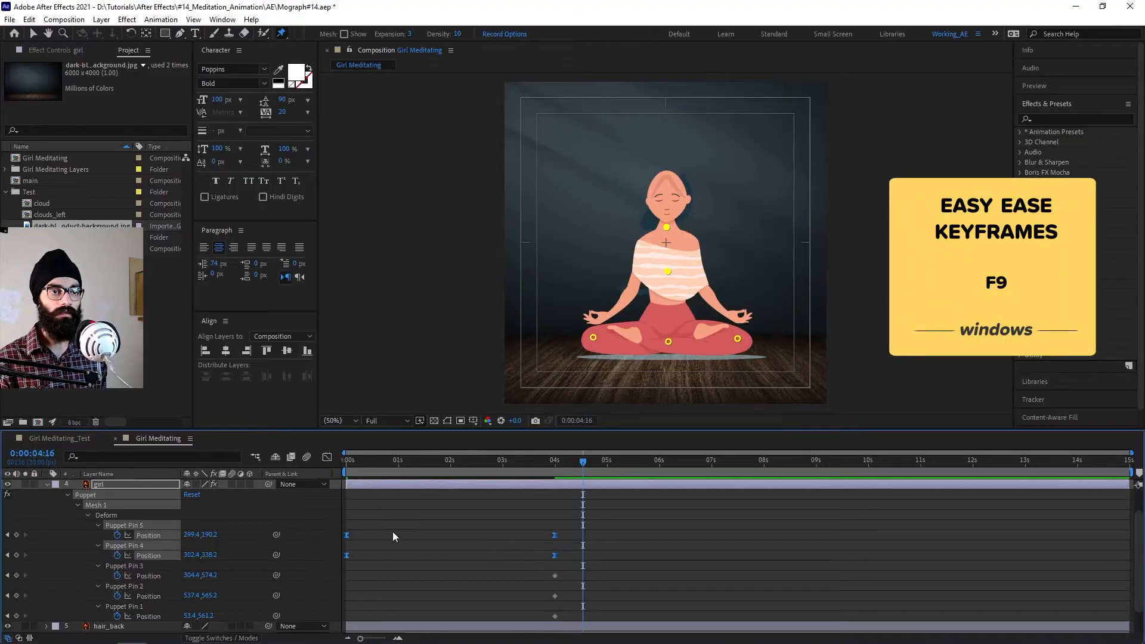
{"action": "left_click", "coordinate": [327, 457]}
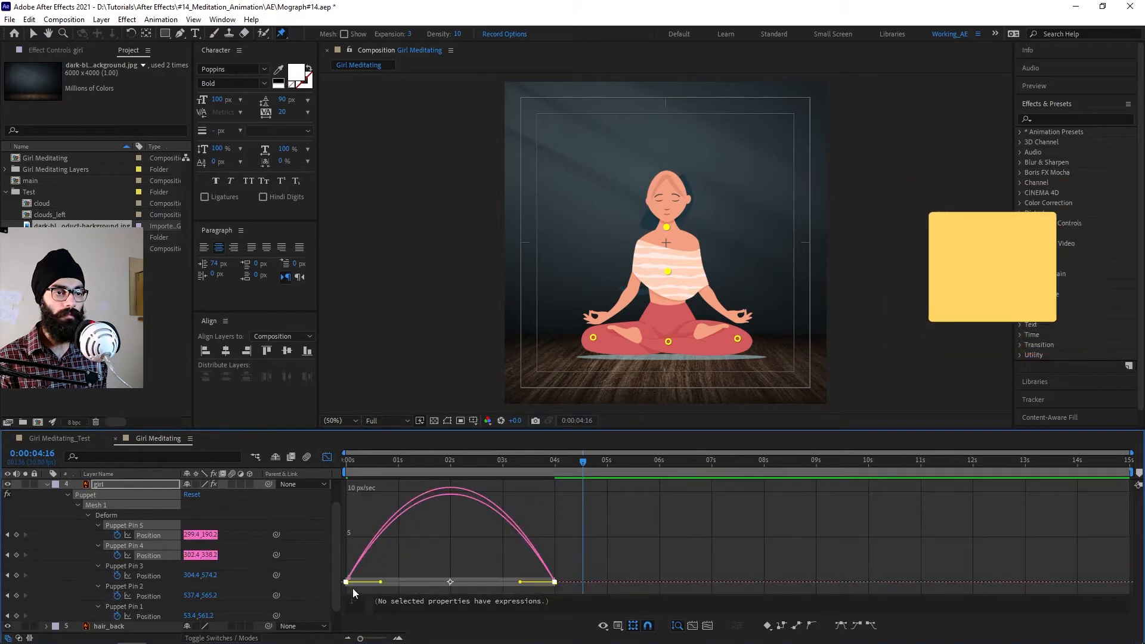
{"action": "left_click_drag", "start_coordinate": [380, 582], "coordinate": [414, 582]}
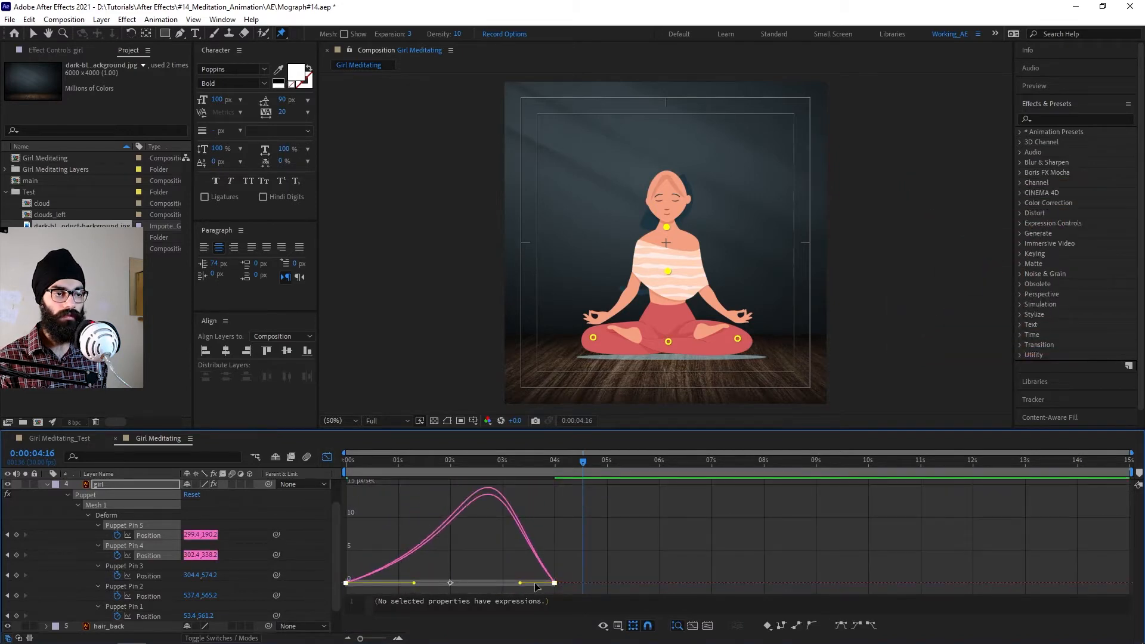
{"action": "left_click_drag", "start_coordinate": [520, 583], "coordinate": [421, 584]}
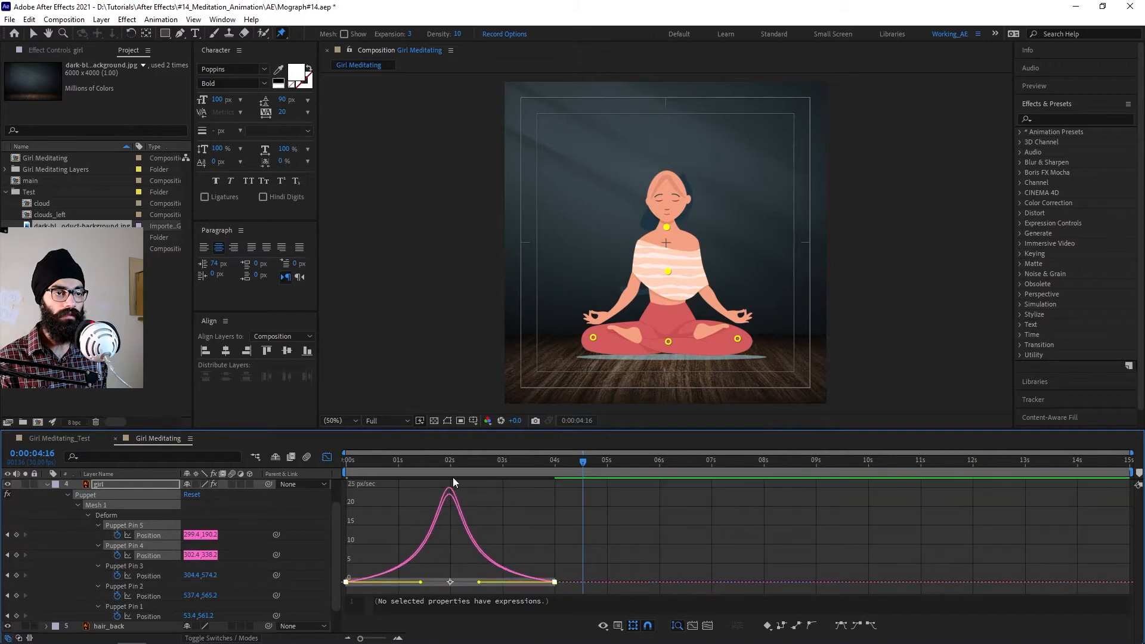
{"action": "left_click_drag", "start_coordinate": [452, 478], "coordinate": [330, 477]}
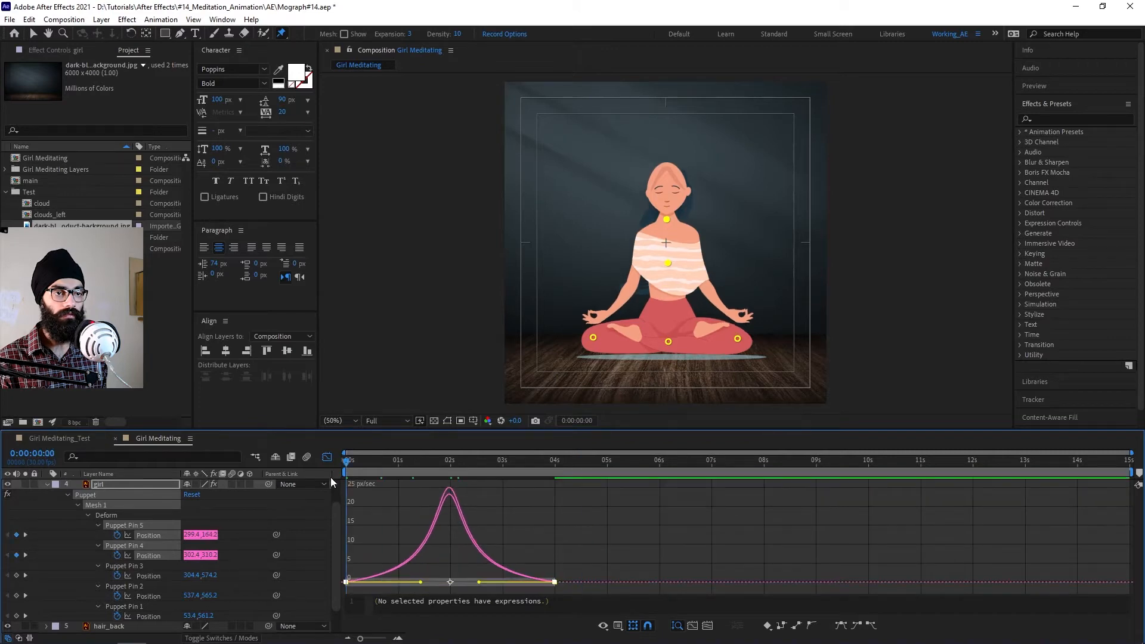
{"action": "key", "text": "space"}
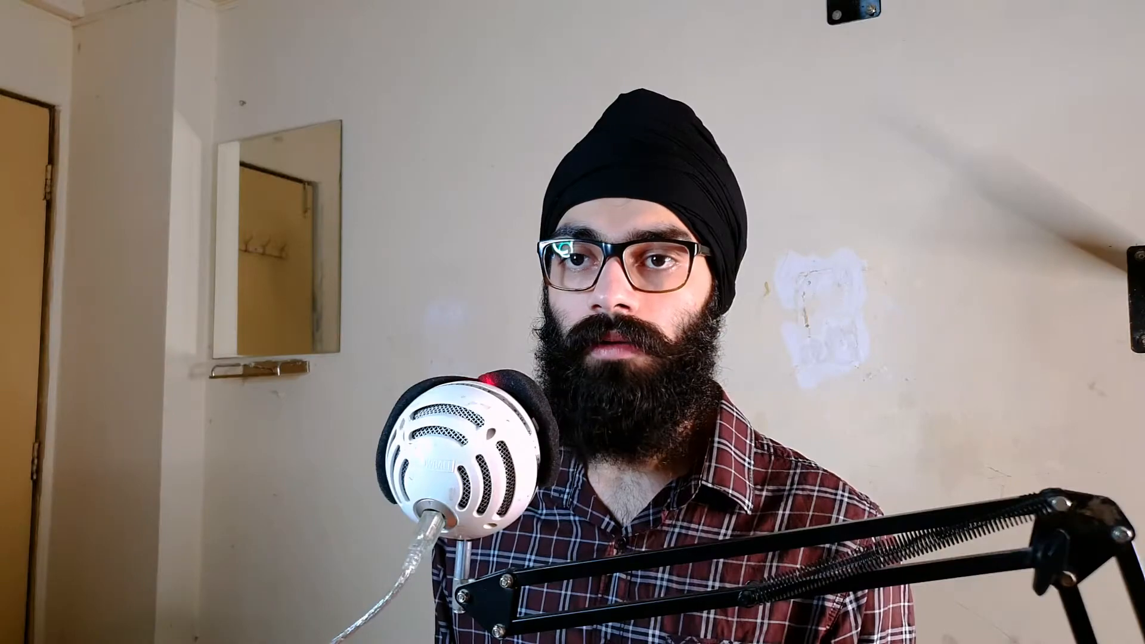
Show the hair, hair_strands and hair_tail layers again and move the current time to 0:00:04:00
{"action": "left_click", "coordinate": [115, 506]}
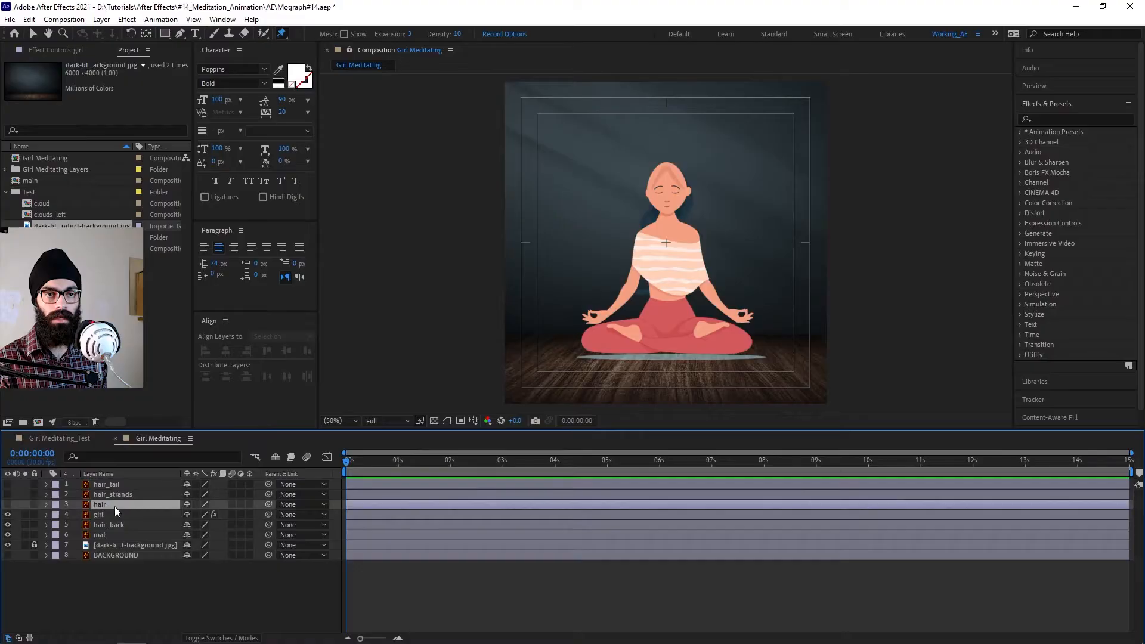
{"action": "left_click", "coordinate": [7, 504]}
{"action": "left_click_drag", "start_coordinate": [517, 468], "coordinate": [556, 467]}
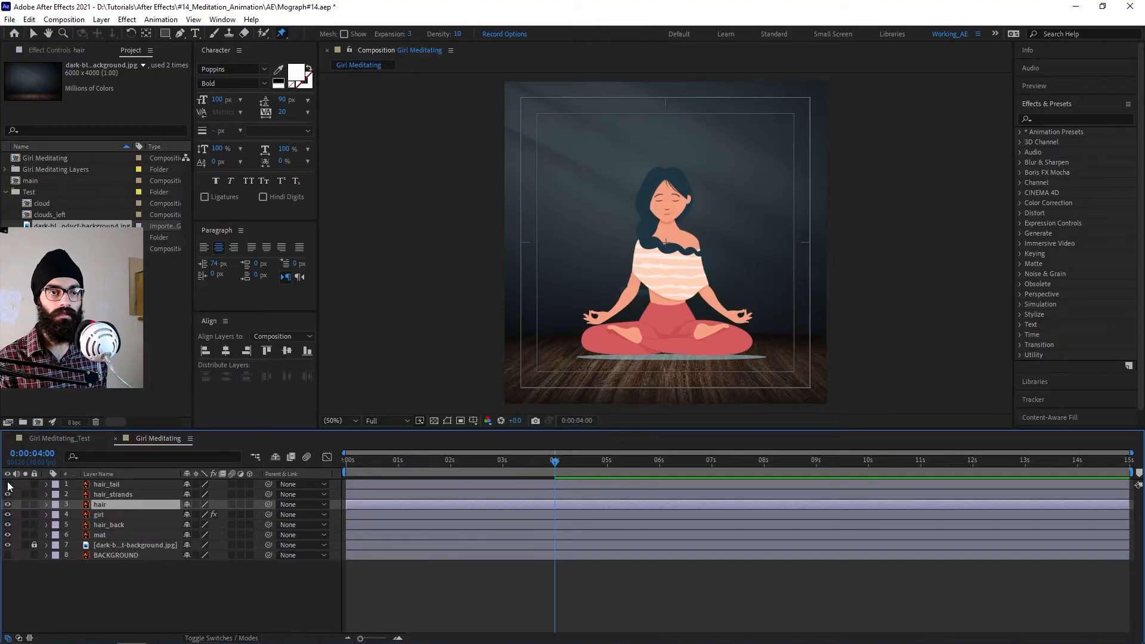
{"action": "left_click", "coordinate": [8, 484]}
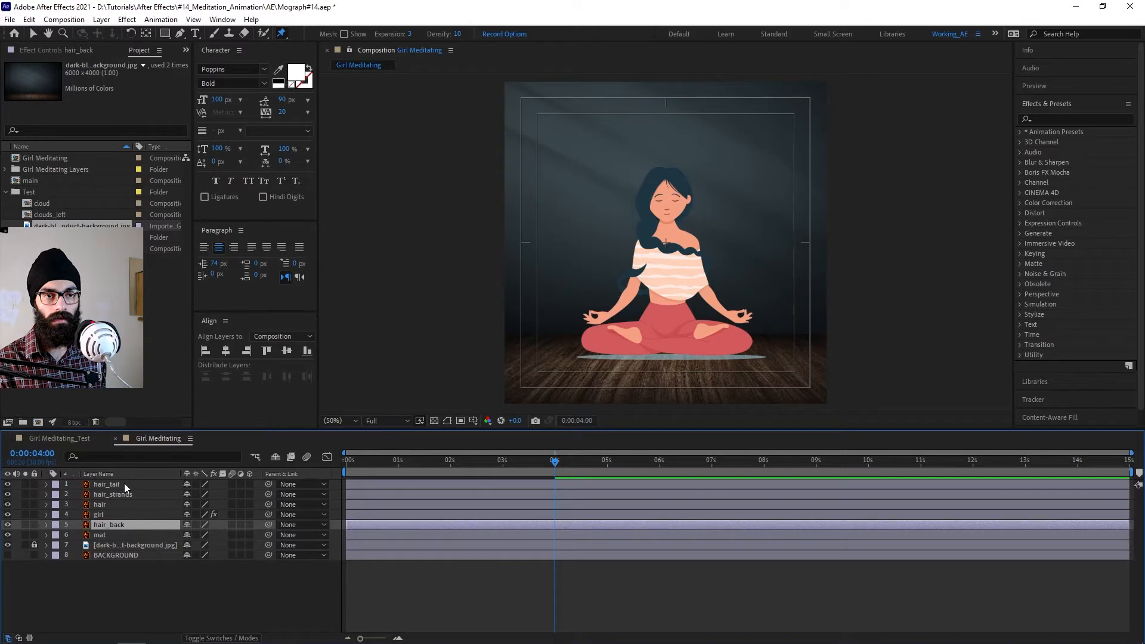
Parent the hair_tail, hair_strands and hair_back layers to the hair layer
{"action": "left_click", "coordinate": [124, 483], "text": "ctrl"}
{"action": "left_click", "coordinate": [131, 494], "text": "ctrl"}
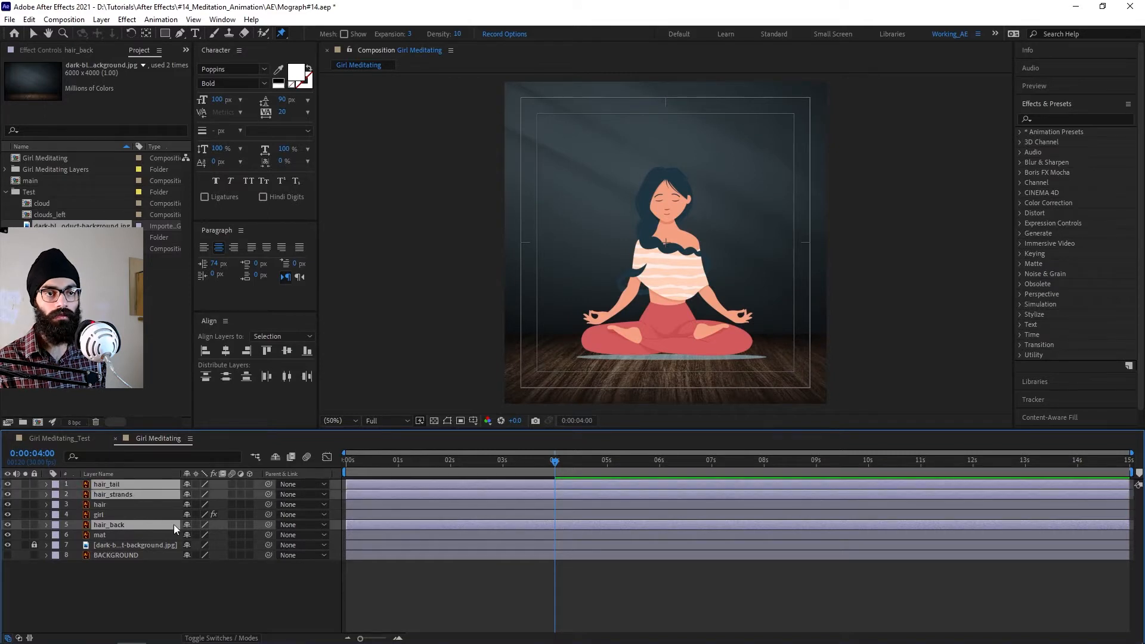
{"action": "left_click_drag", "start_coordinate": [267, 485], "coordinate": [109, 507]}
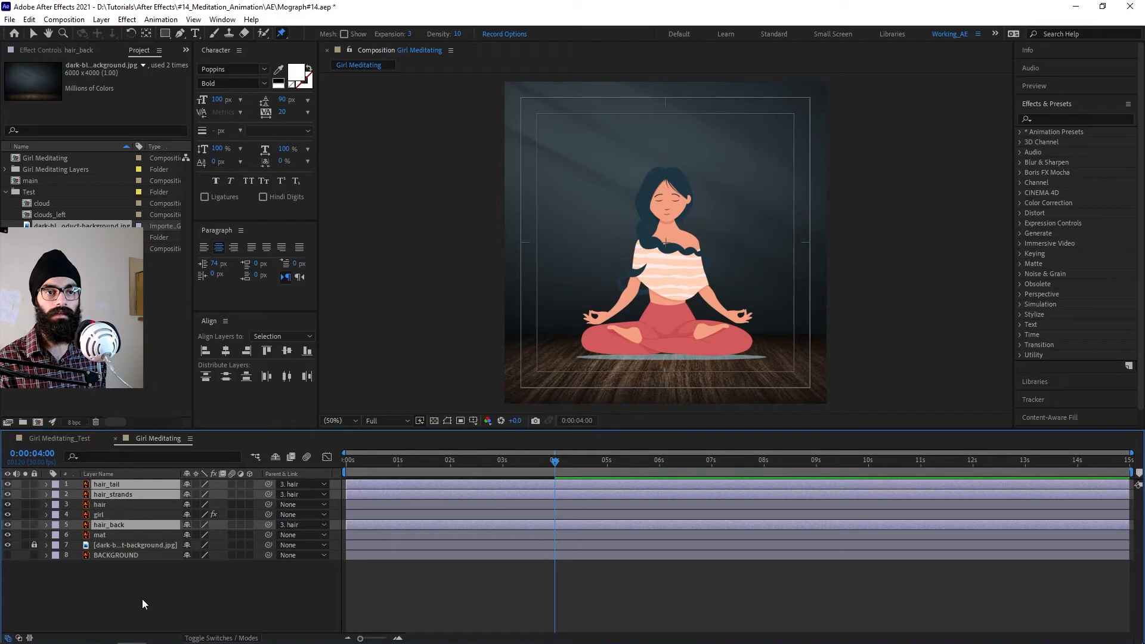
Add a Position keyframe to the hair layer at 0:00:04:00 and return the current time to 0:00:00:00
{"action": "left_click", "coordinate": [117, 507]}
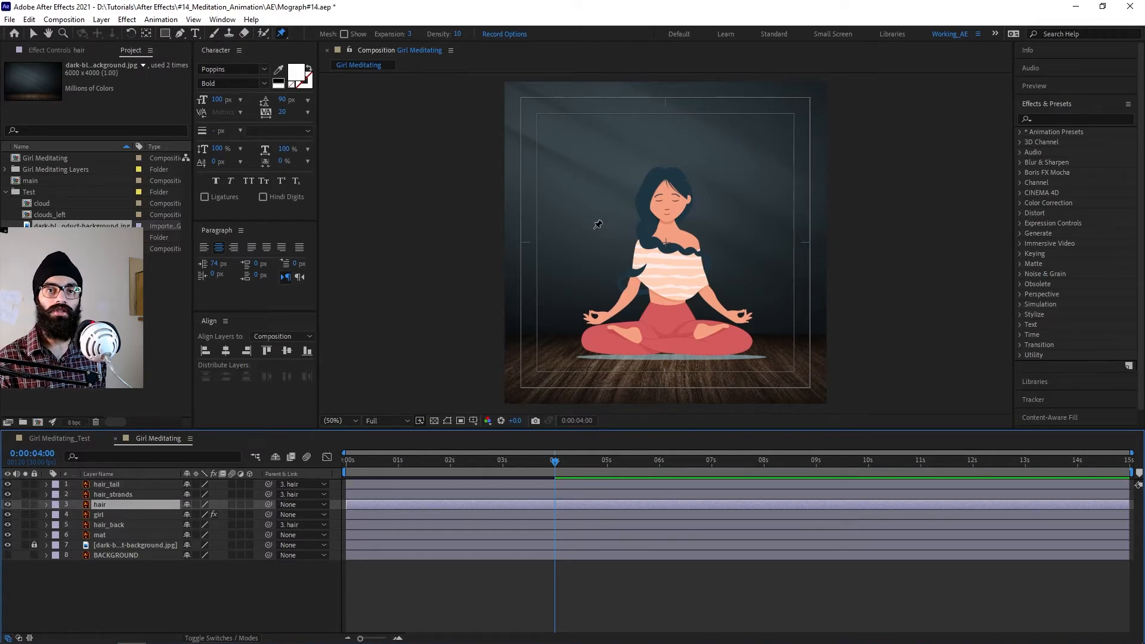
{"action": "scroll", "coordinate": [643, 229], "scroll_direction": "up", "scroll_amount": 1}
{"action": "scroll", "coordinate": [644, 229], "scroll_direction": "down", "scroll_amount": 1}
{"action": "left_click", "coordinate": [116, 593]}
{"action": "left_click", "coordinate": [141, 503]}
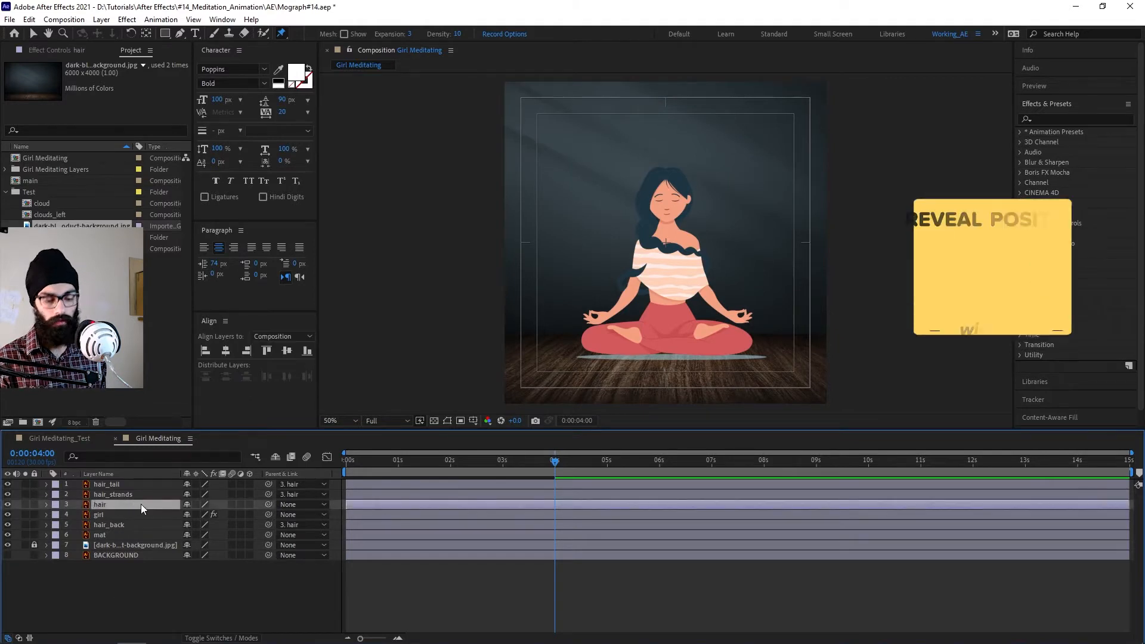
{"action": "key", "text": "p"}
{"action": "left_click", "coordinate": [76, 515]}
{"action": "left_click", "coordinate": [540, 462]}
{"action": "left_click_drag", "start_coordinate": [534, 463], "coordinate": [335, 470]}
Move the hair layer up to 563.8, 420.2 at the first frame so it fits the girl's raised head
{"action": "key", "text": "period"}
{"action": "key", "text": "period"}
{"action": "key", "text": "comma"}
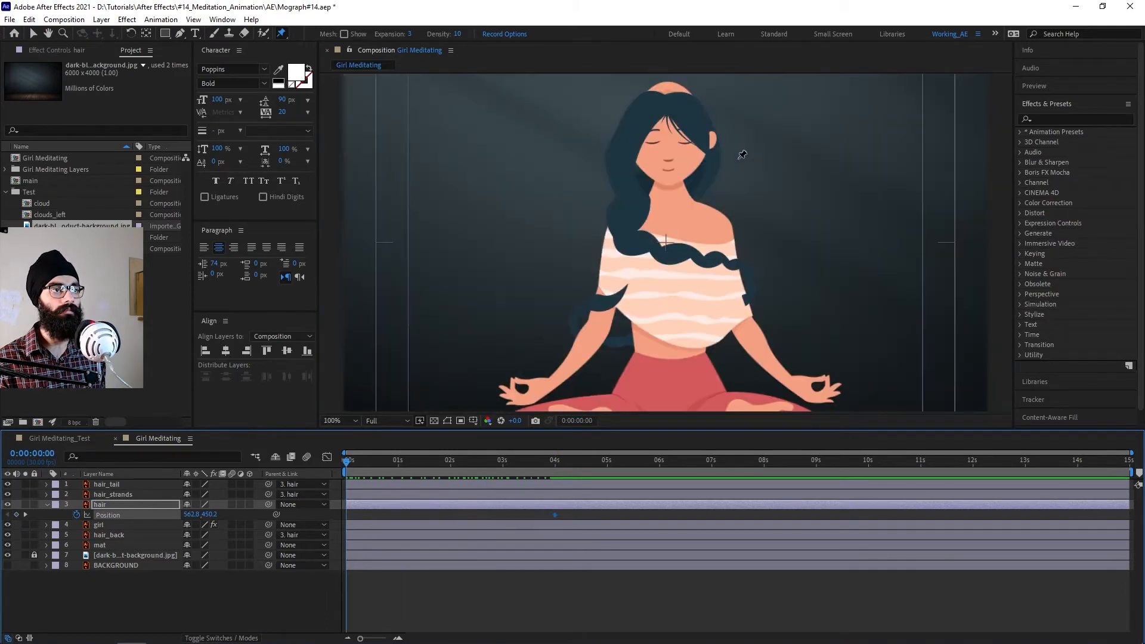
{"action": "key", "text": "v"}
{"action": "left_click_drag", "start_coordinate": [737, 195], "coordinate": [730, 253]}
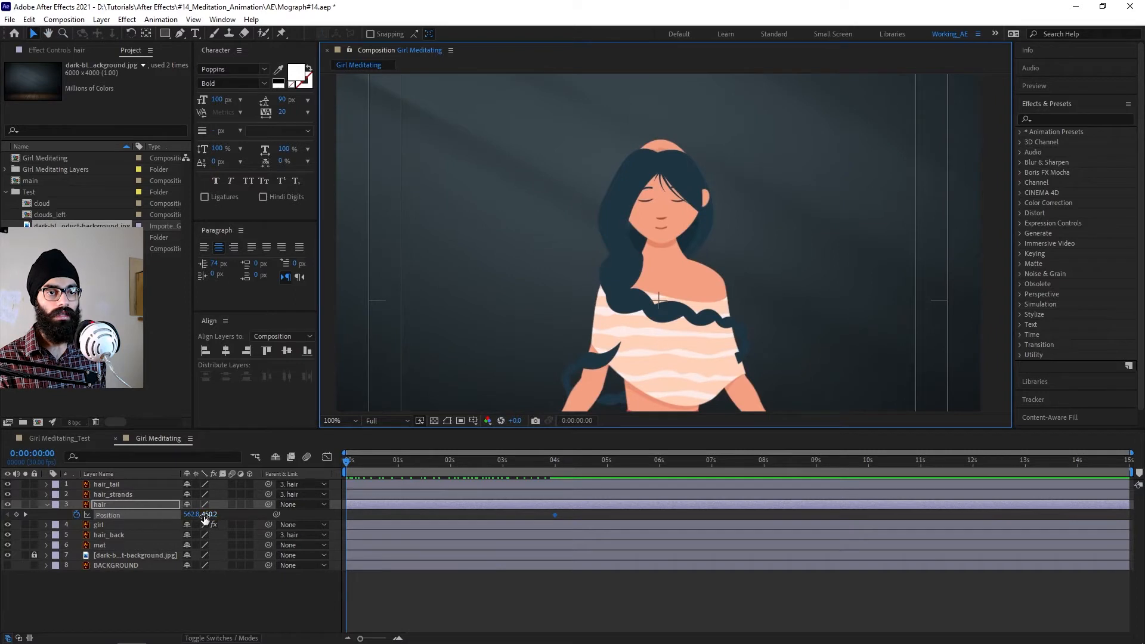
{"action": "left_click_drag", "start_coordinate": [675, 170], "coordinate": [697, 161]}
Apply Easy Ease to both hair position keyframes and shape their speed curve to peak sharply around 2 seconds
{"action": "left_click_drag", "start_coordinate": [560, 511], "coordinate": [335, 528]}
{"action": "key", "text": "F9"}
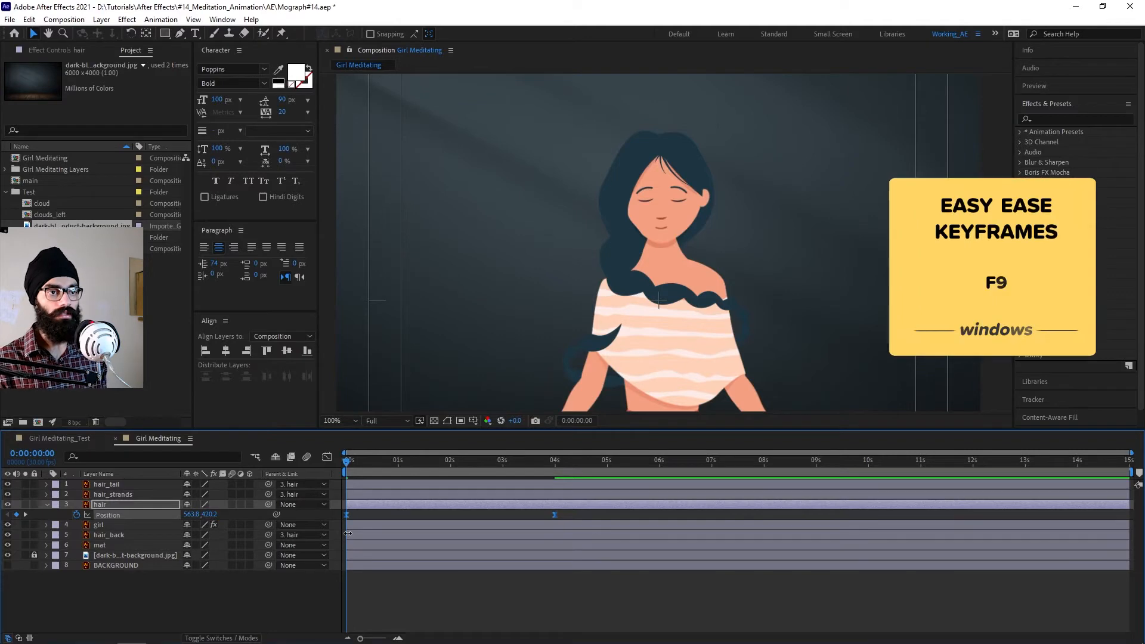
{"action": "left_click", "coordinate": [327, 458]}
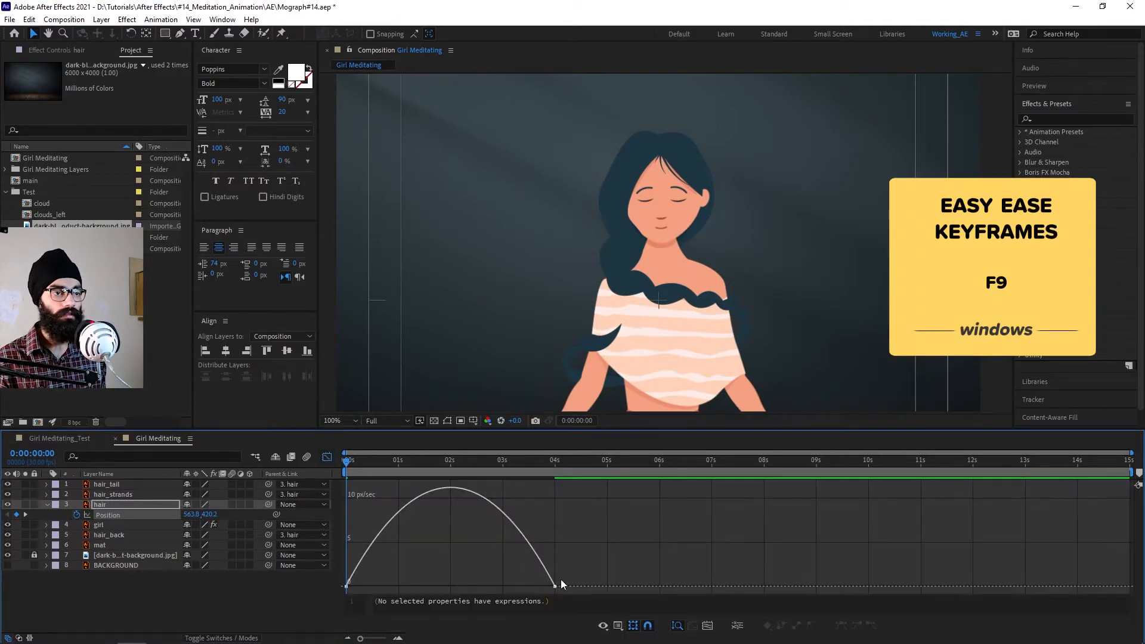
{"action": "left_click_drag", "start_coordinate": [380, 583], "coordinate": [413, 583]}
{"action": "left_click_drag", "start_coordinate": [521, 583], "coordinate": [483, 585]}
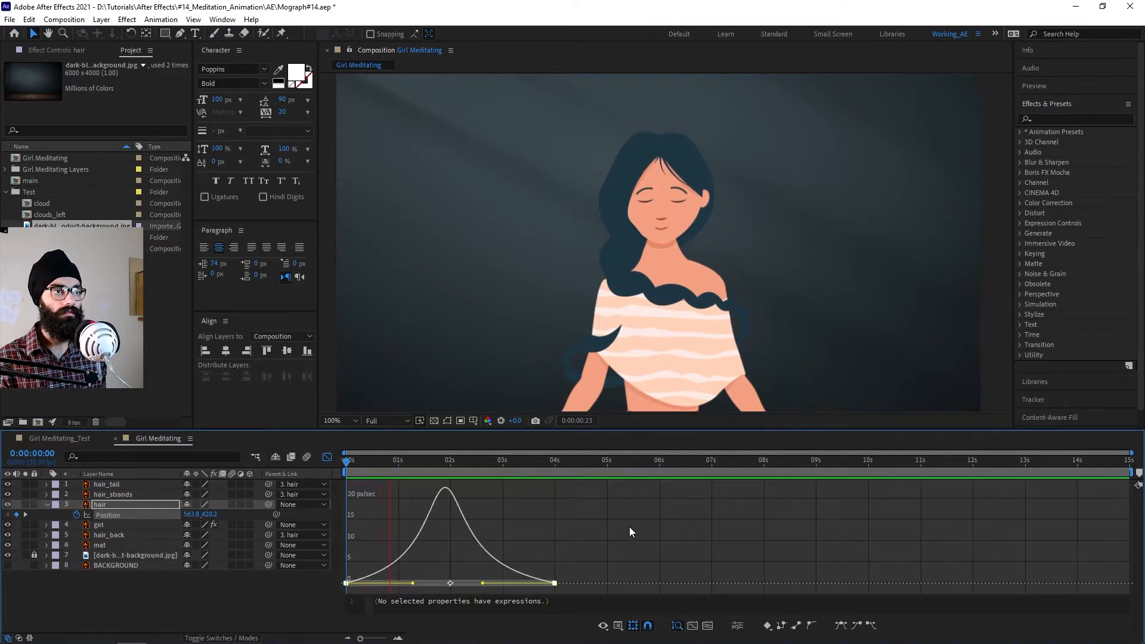
Leave the speed graph and play back the combined hair and body animation in the full composition view from the first frame
{"action": "key", "text": "space"}
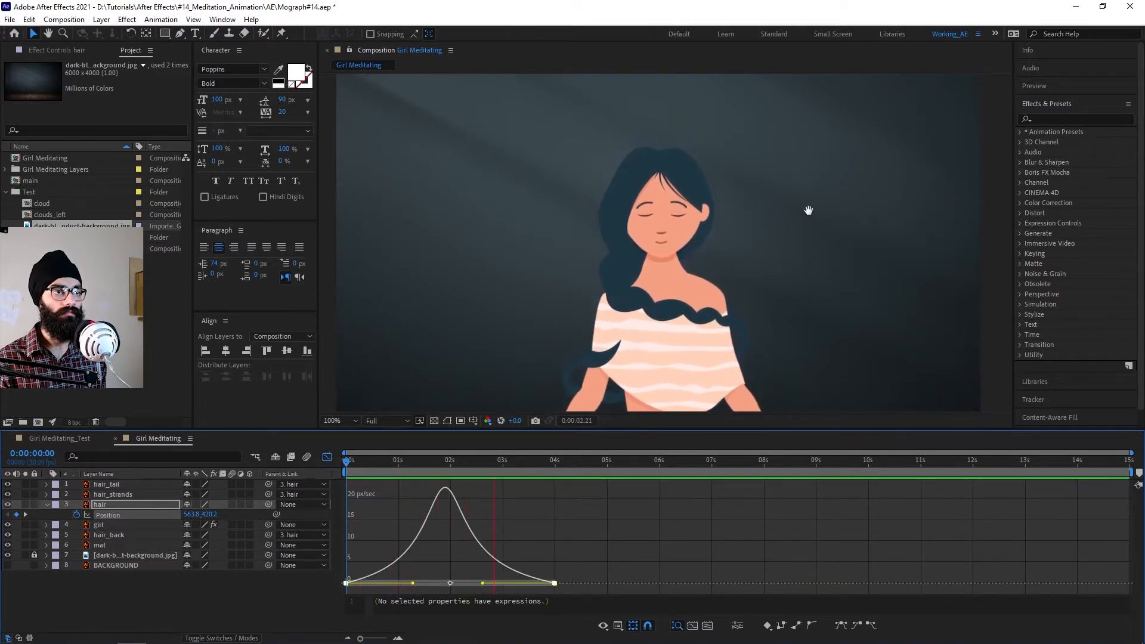
{"action": "key", "text": "shift+/"}
{"action": "left_click", "coordinate": [330, 457]}
{"action": "key", "text": "Home"}
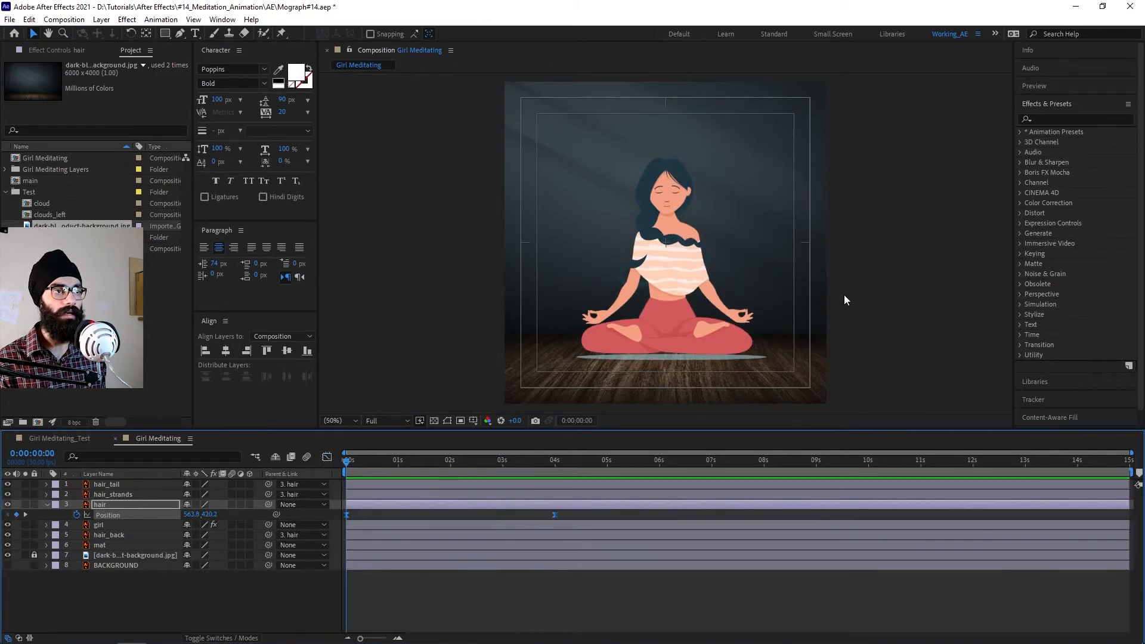
{"action": "key", "text": "space"}
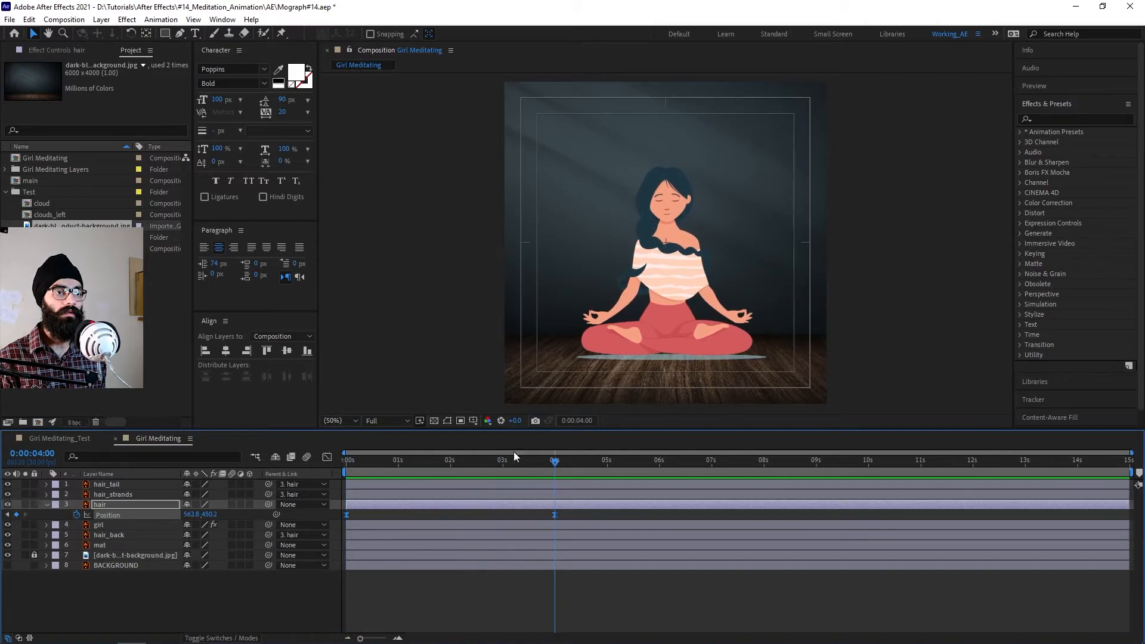
{"action": "key", "text": "Home"}
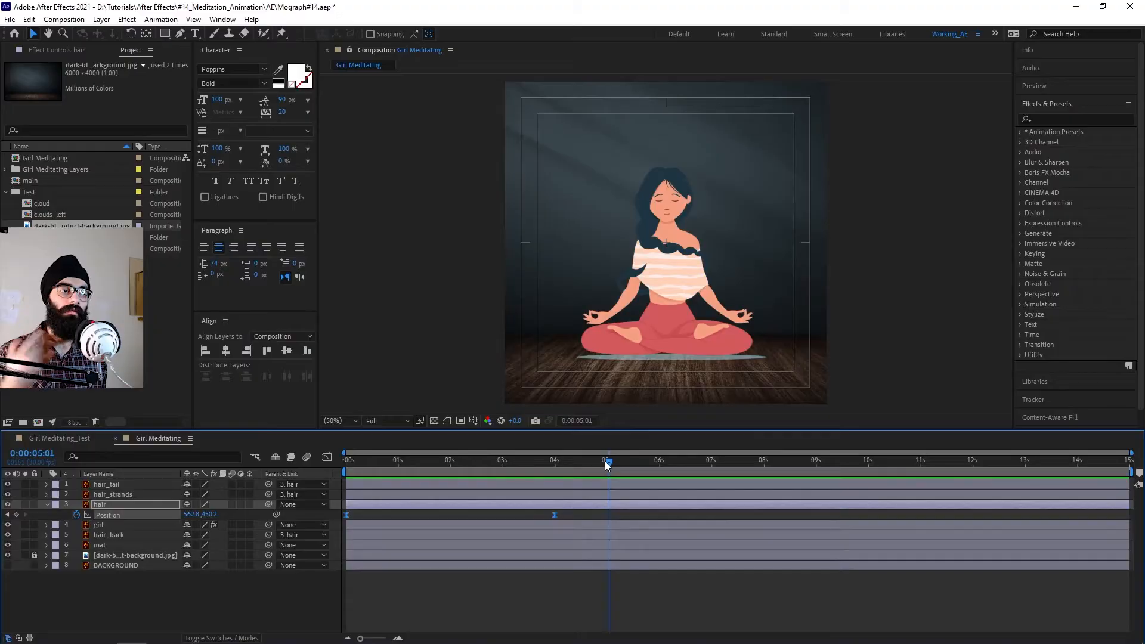
{"action": "left_click_drag", "start_coordinate": [605, 461], "coordinate": [311, 472]}
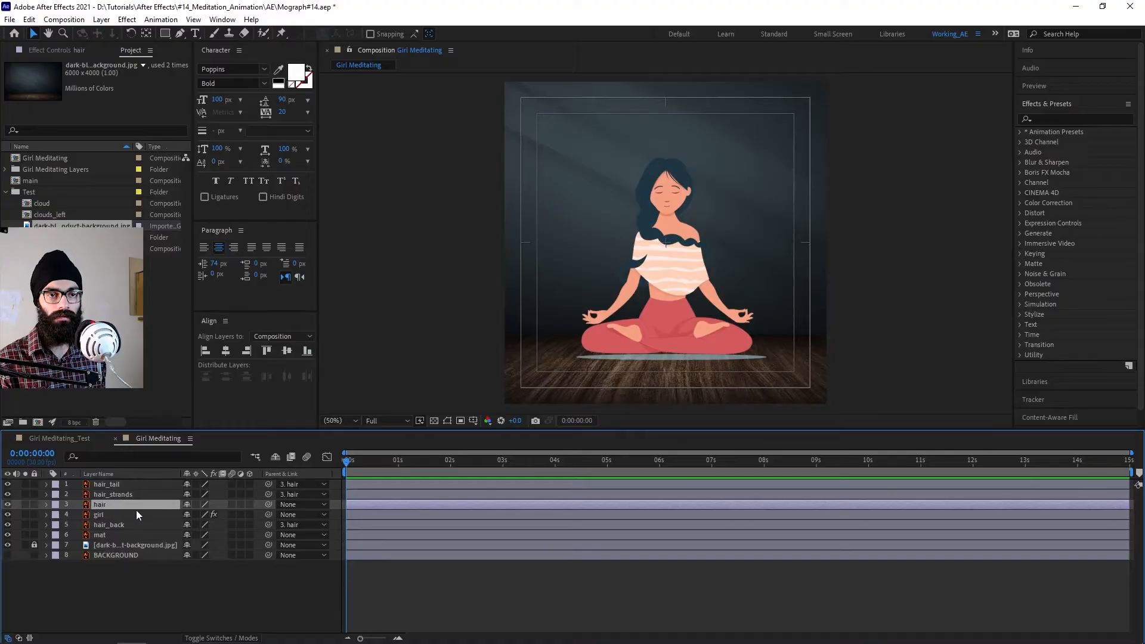
Reveal the keyframed properties of the hair and girl layers in the timeline
{"action": "left_click", "coordinate": [128, 515], "text": "ctrl"}
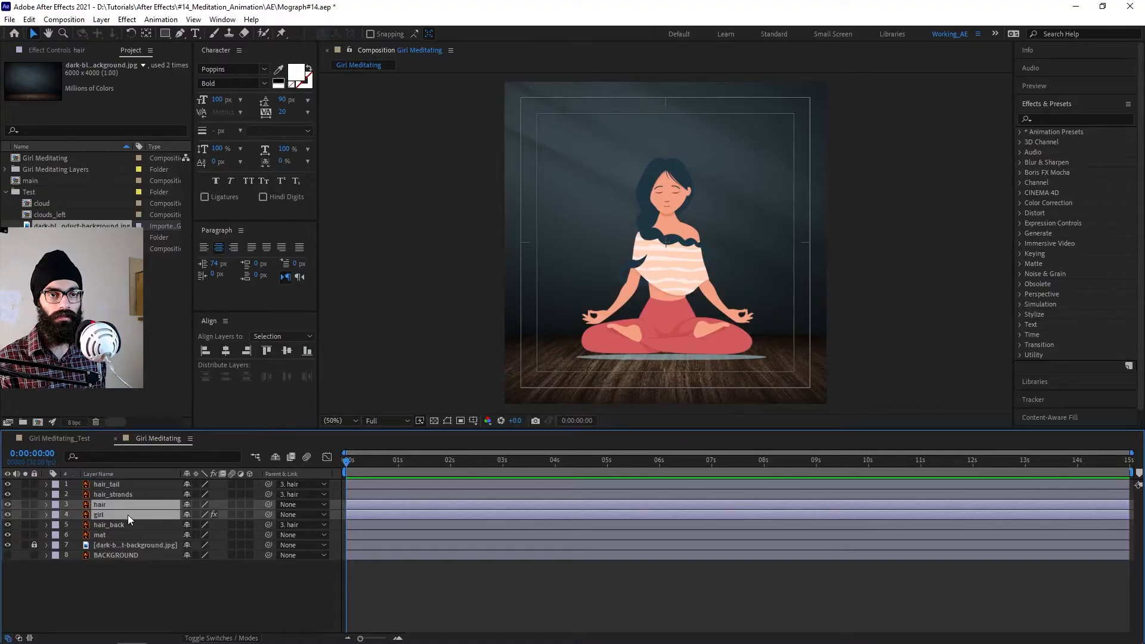
{"action": "key", "text": "u"}
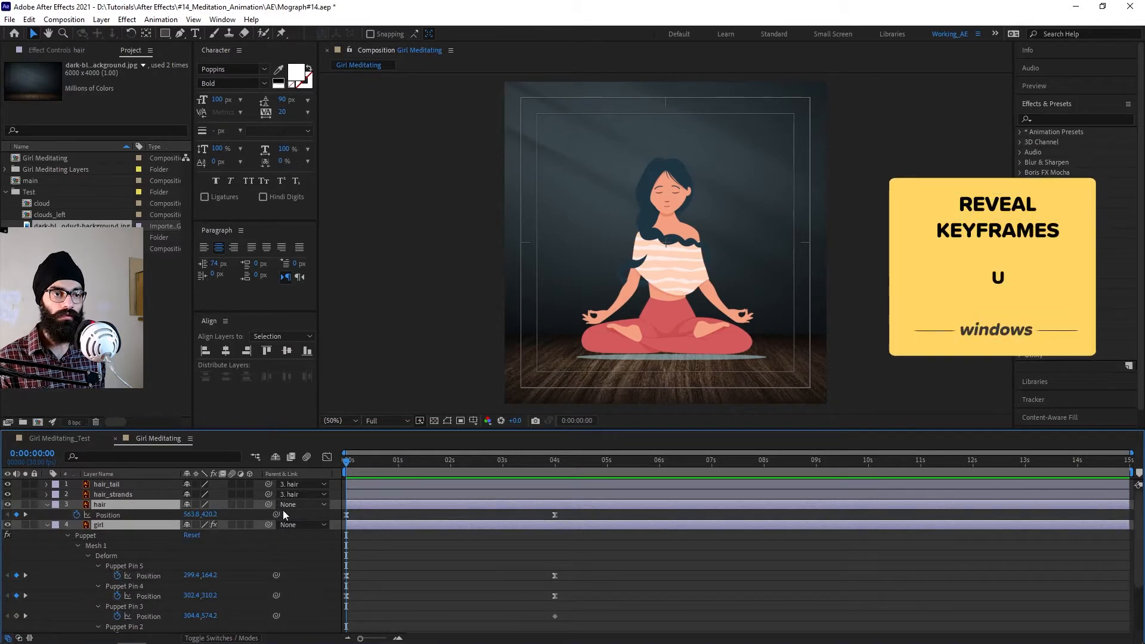
{"action": "left_click", "coordinate": [427, 564]}
{"action": "scroll", "coordinate": [239, 589], "scroll_direction": "down", "scroll_amount": 1}
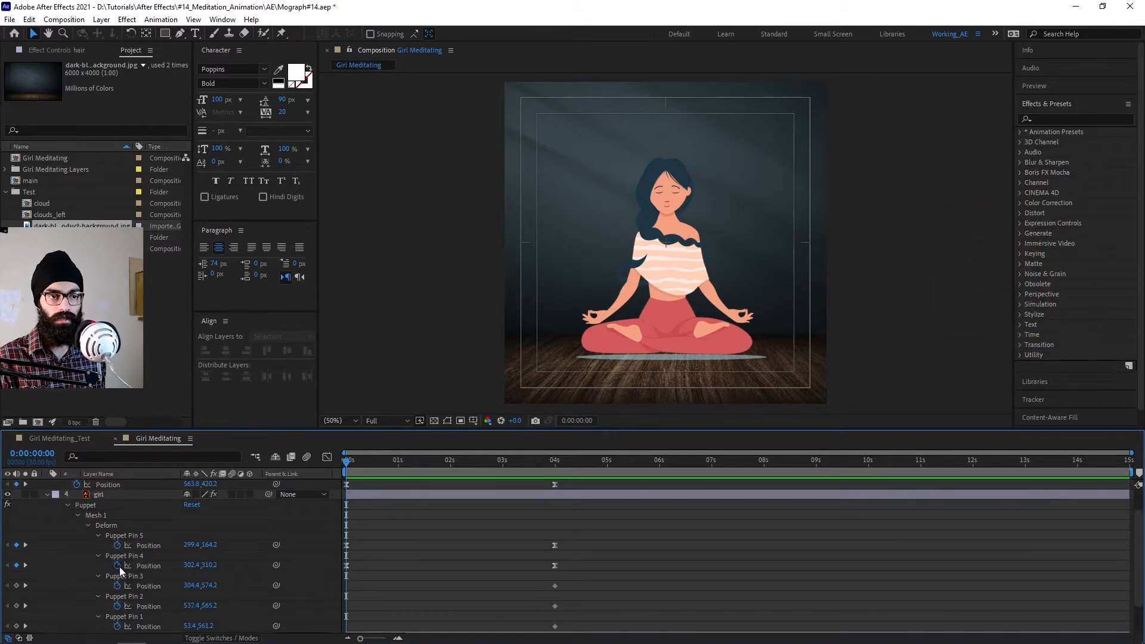
Add the expression loopOut("pingpong") to the Position of Puppet Pin 5 on the girl layer
{"action": "left_click", "coordinate": [118, 546], "text": "alt"}
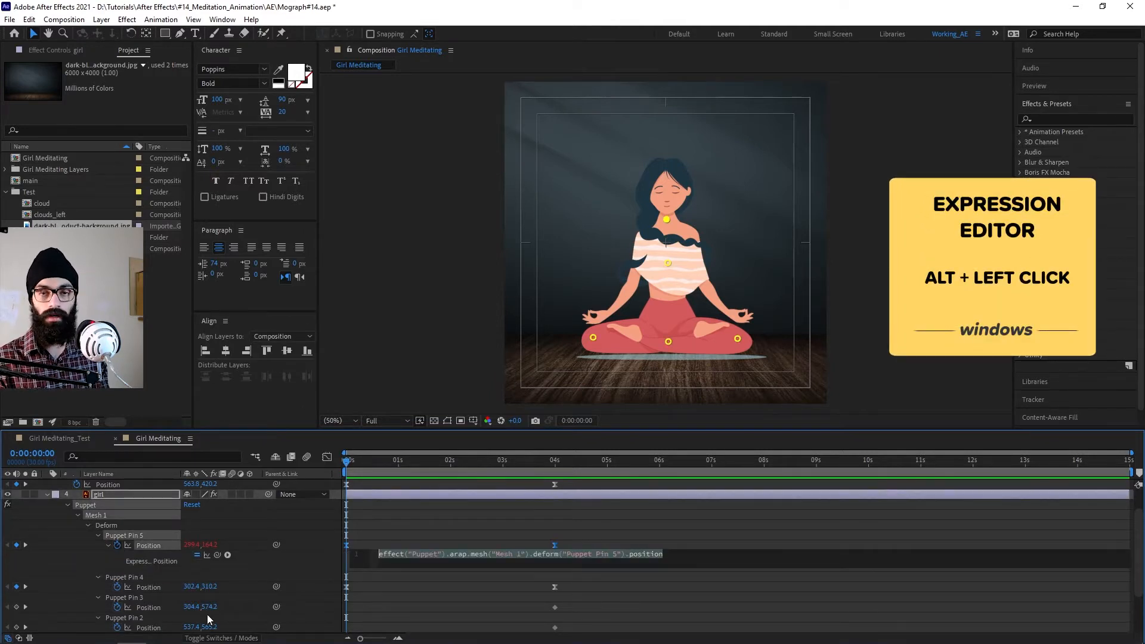
{"action": "type", "text": "loop"}
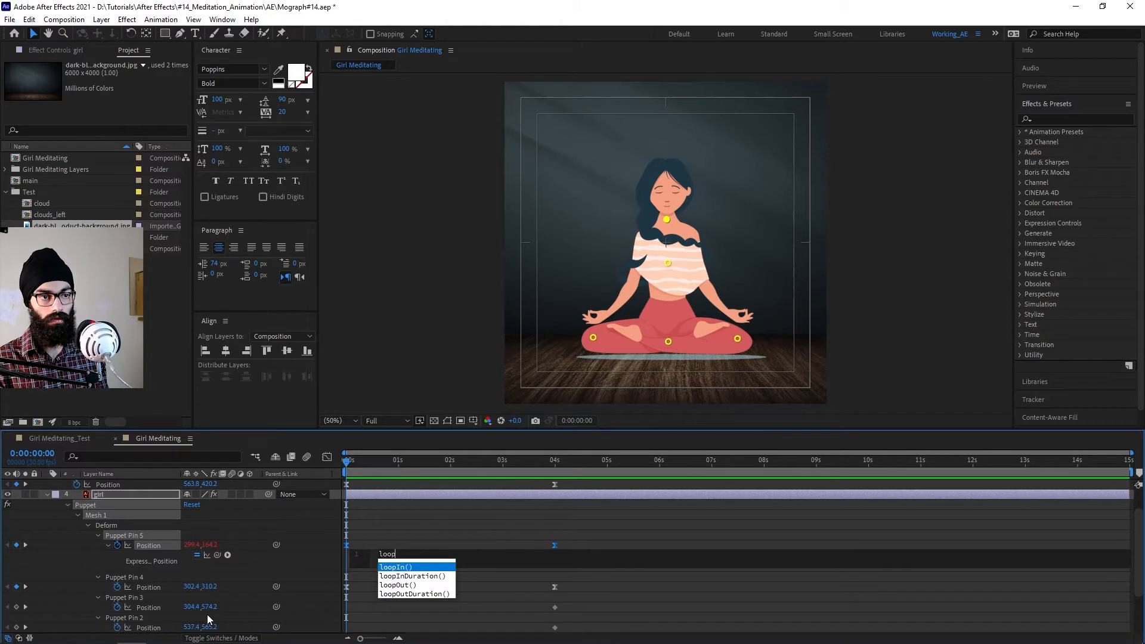
{"action": "type", "text": "O"}
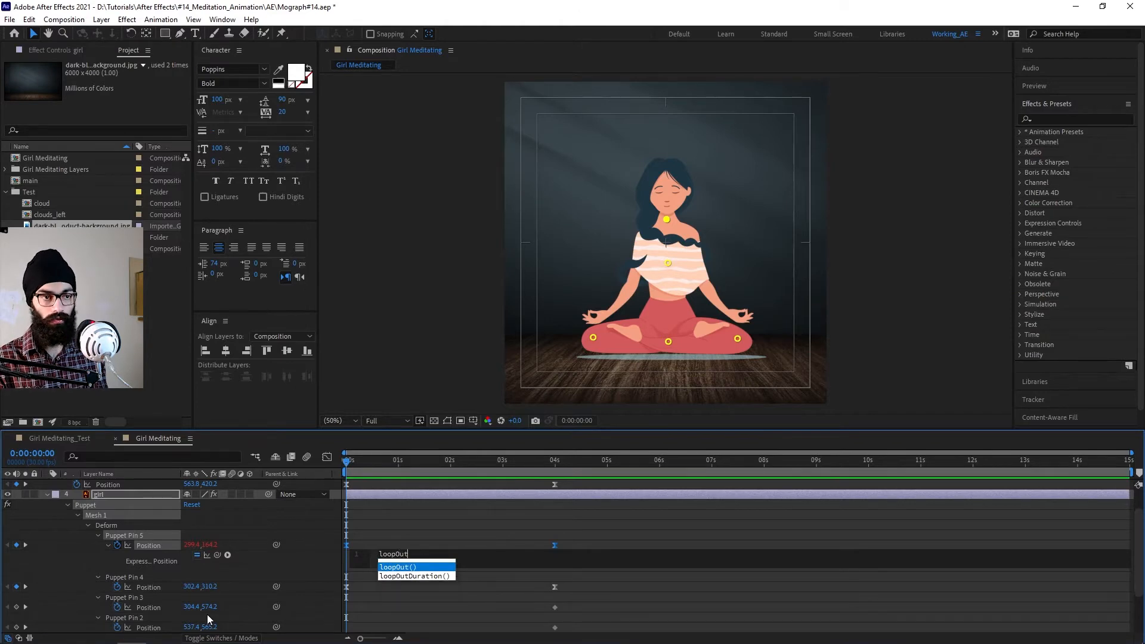
{"action": "type", "text": "ut"}
{"action": "key", "text": "Return"}
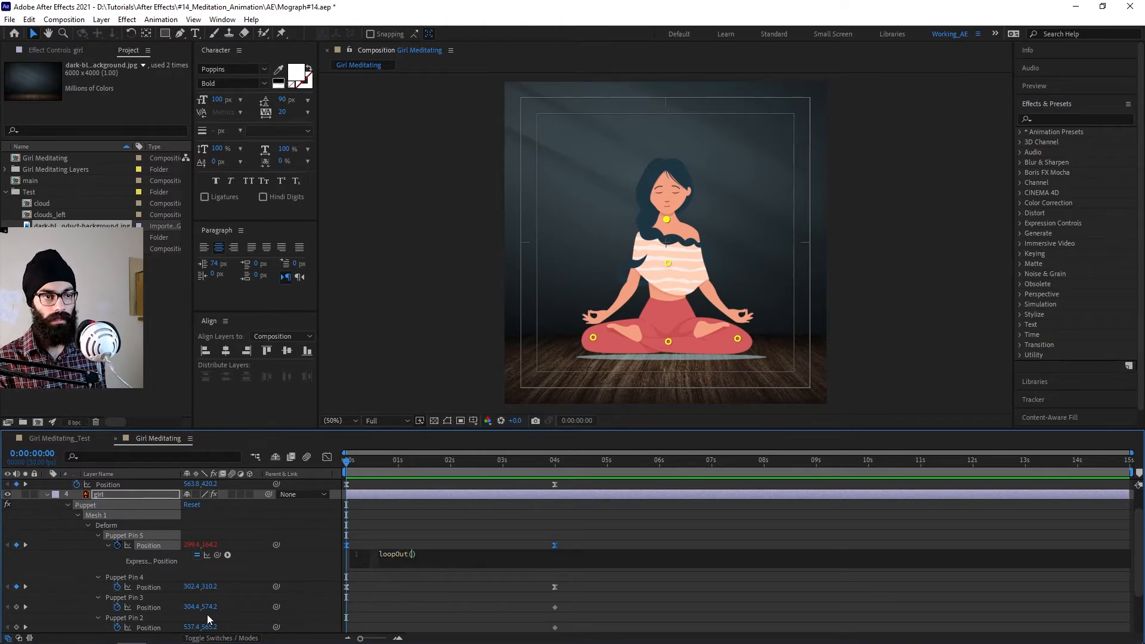
{"action": "type", "text": "\""}
{"action": "key", "text": "Down"}
{"action": "key", "text": "Down"}
{"action": "key", "text": "Down"}
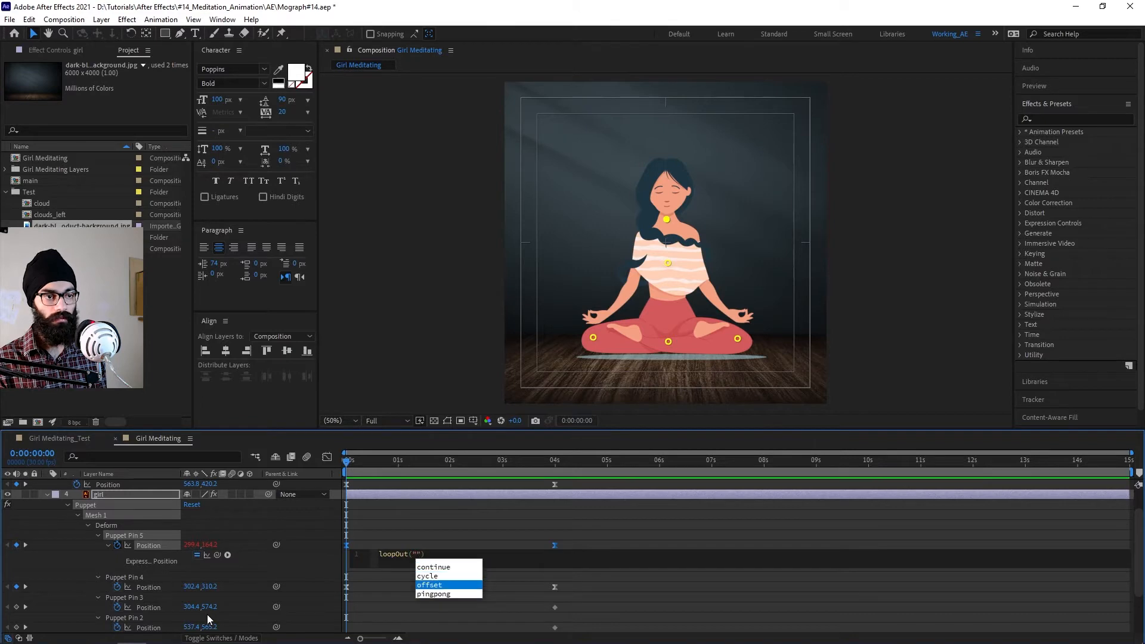
{"action": "key", "text": "Return"}
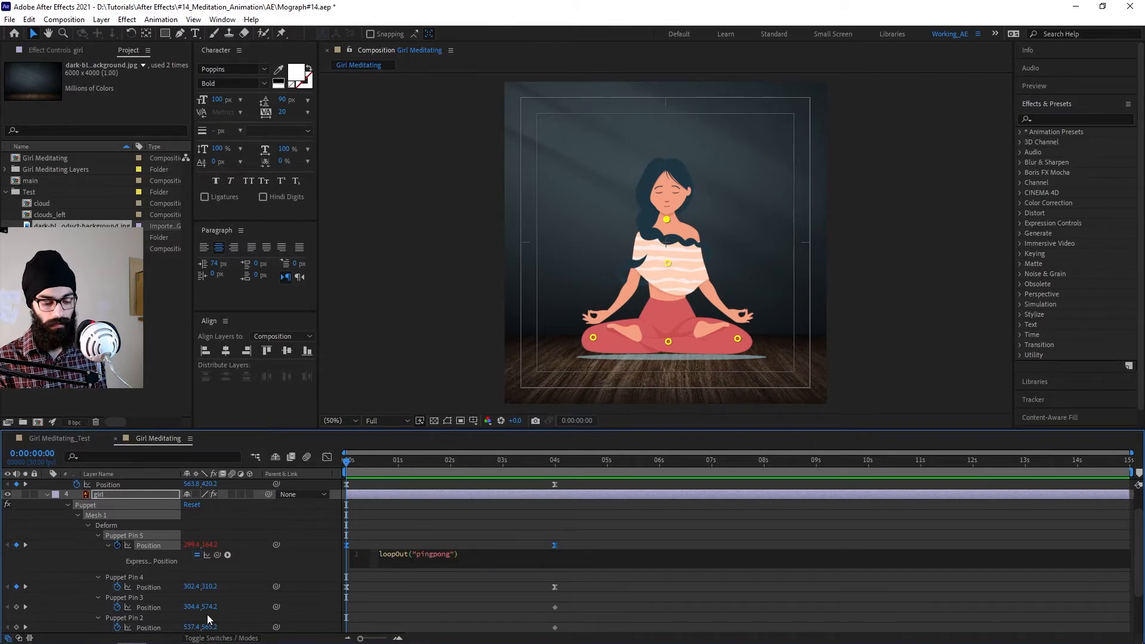
Copy the loopOut("pingpong"); expression from Puppet Pin 5 and apply it to the Position of Puppet Pin 4
{"action": "key", "text": "ctrl+a"}
{"action": "key", "text": "ctrl+c"}
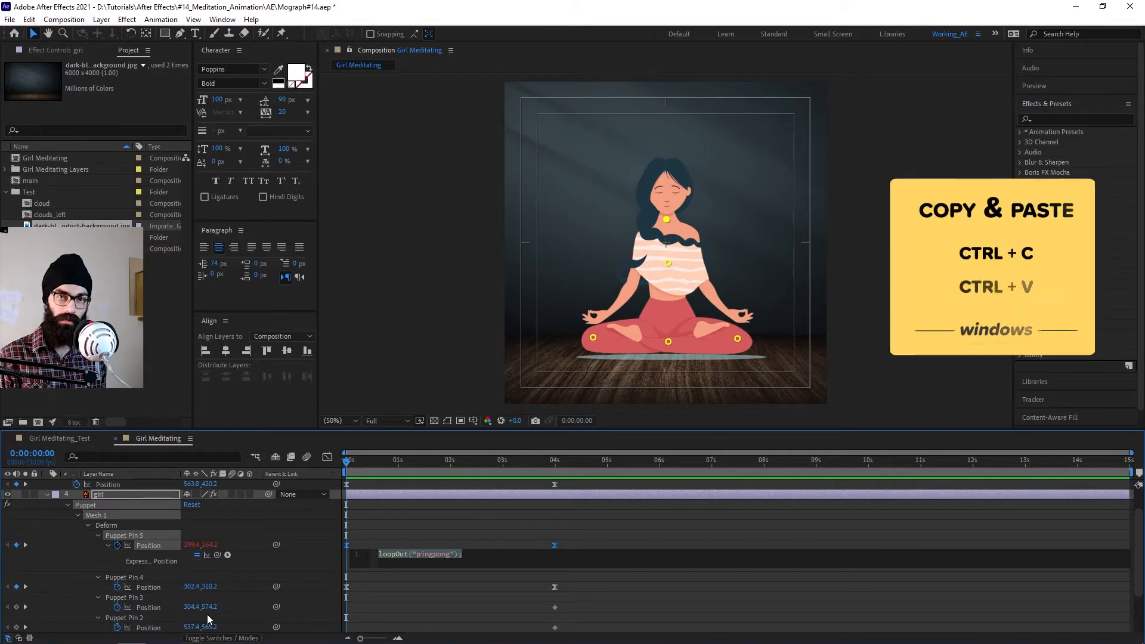
{"action": "key", "text": "Right"}
{"action": "left_click", "coordinate": [207, 614]}
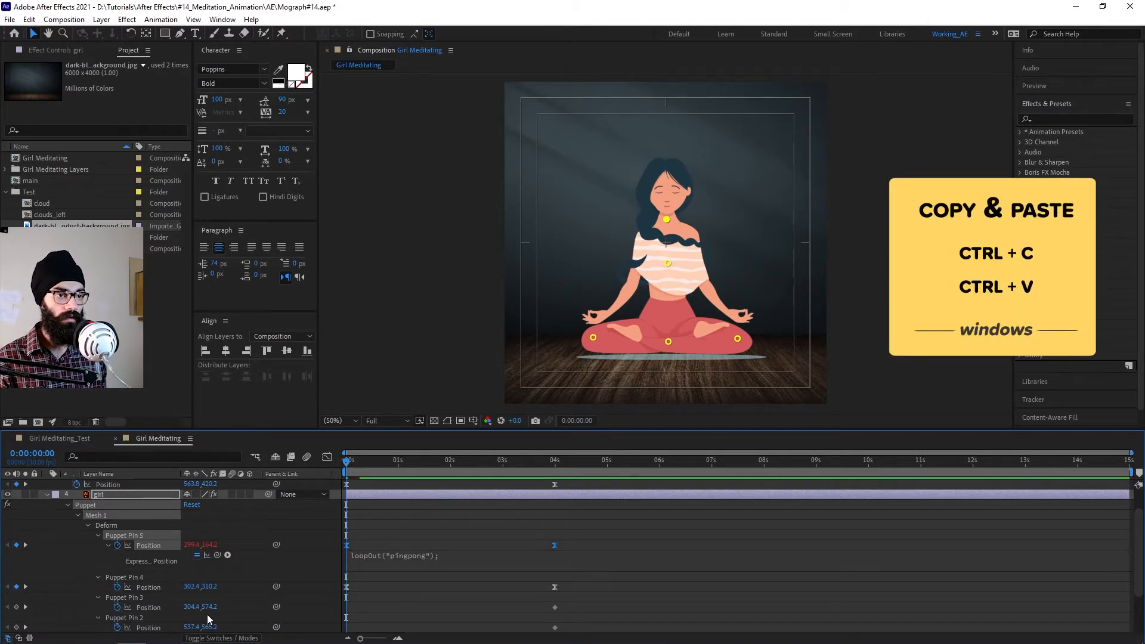
{"action": "scroll", "coordinate": [128, 570], "scroll_direction": "down", "scroll_amount": 1}
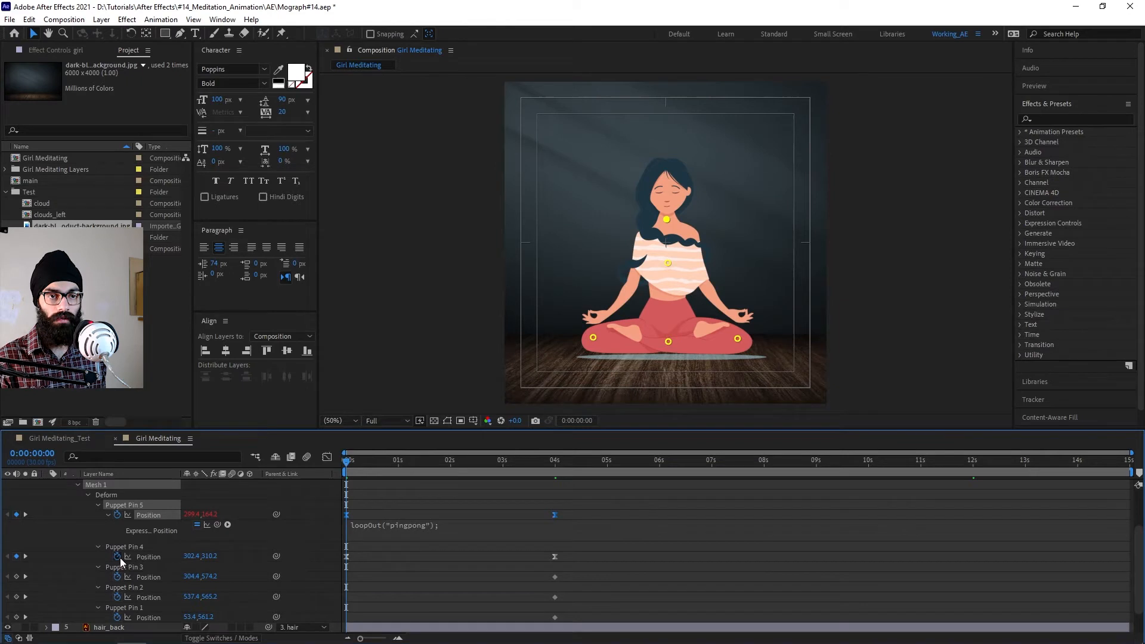
{"action": "left_click", "coordinate": [118, 556], "text": "alt"}
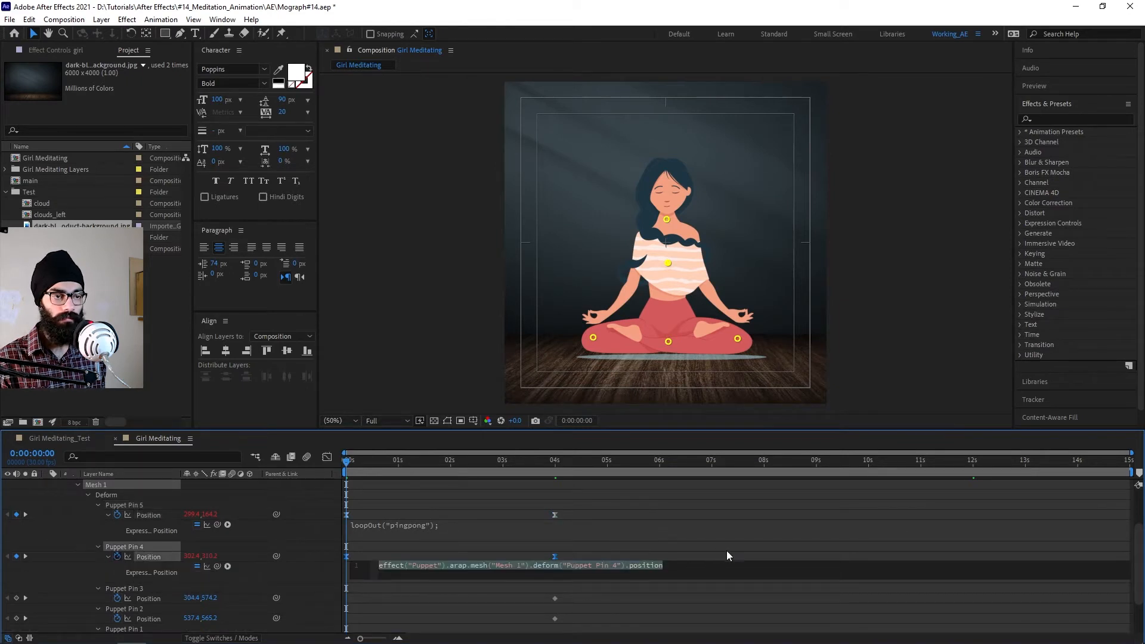
{"action": "key", "text": "ctrl+v"}
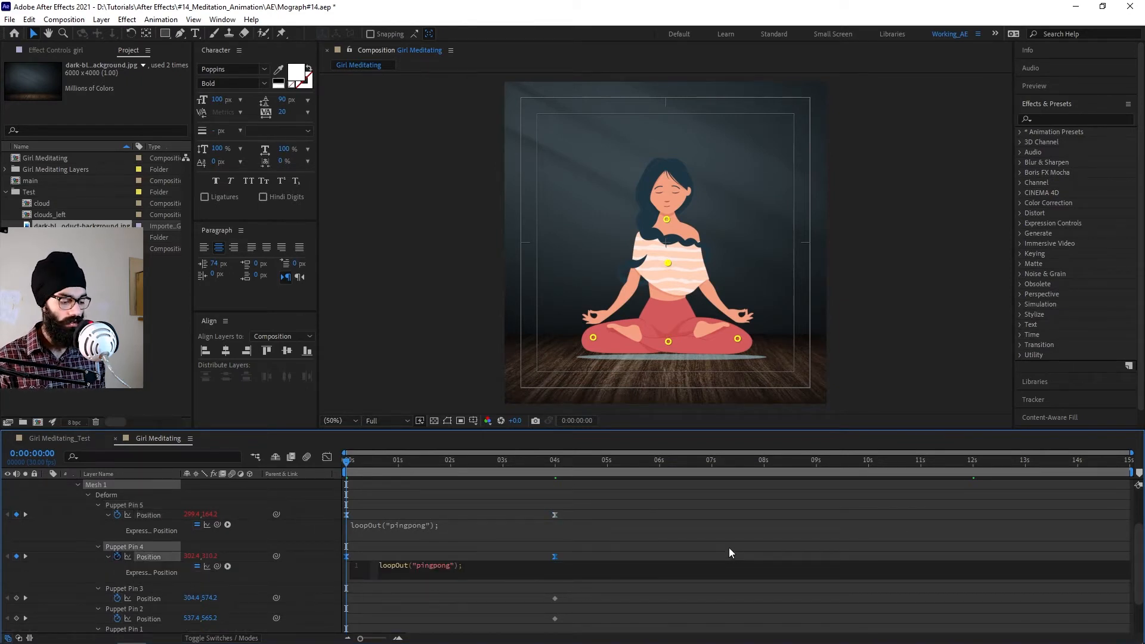
{"action": "left_click", "coordinate": [729, 548]}
Apply the copied loopOut("pingpong"); expression to the hair layer's Position
{"action": "scroll", "coordinate": [275, 552], "scroll_direction": "up", "scroll_amount": 2}
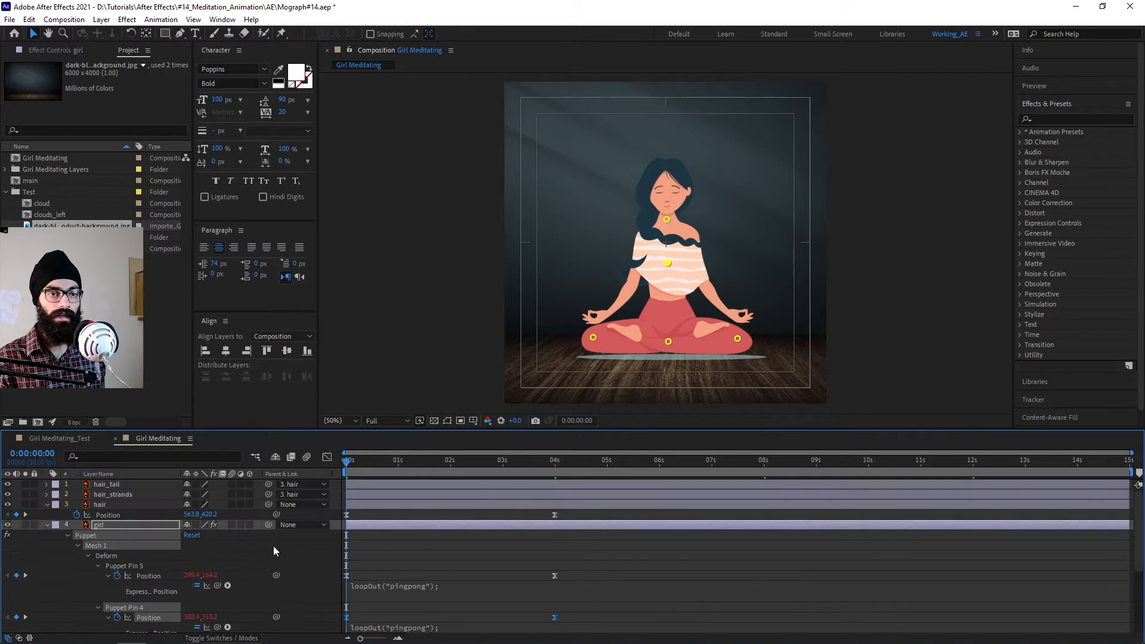
{"action": "left_click", "coordinate": [76, 515], "text": "alt"}
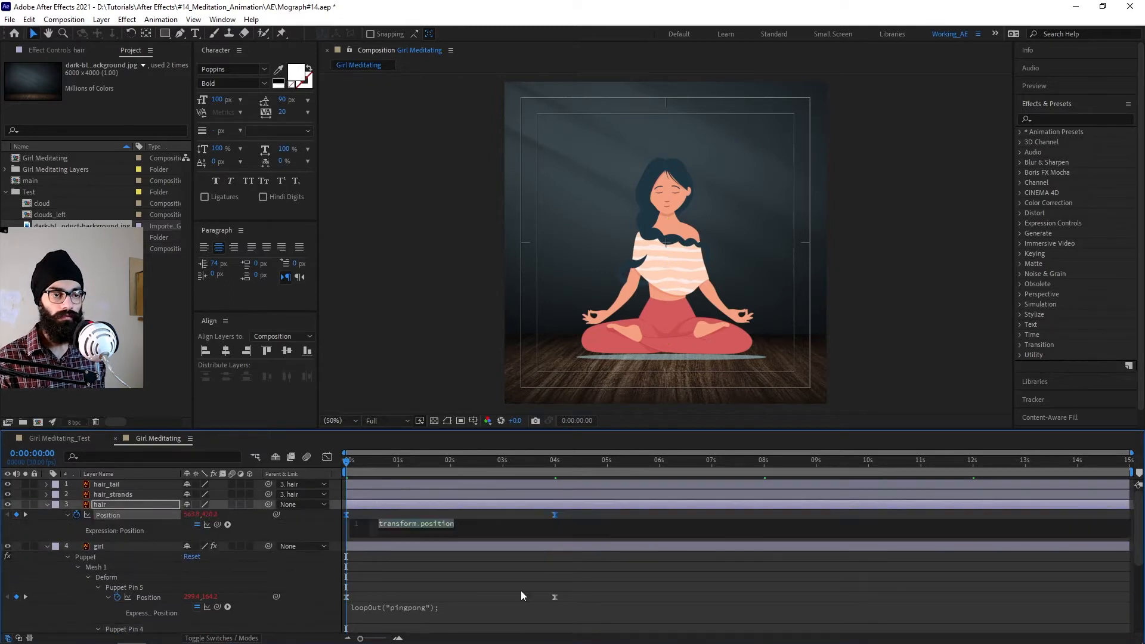
{"action": "key", "text": "ctrl+v"}
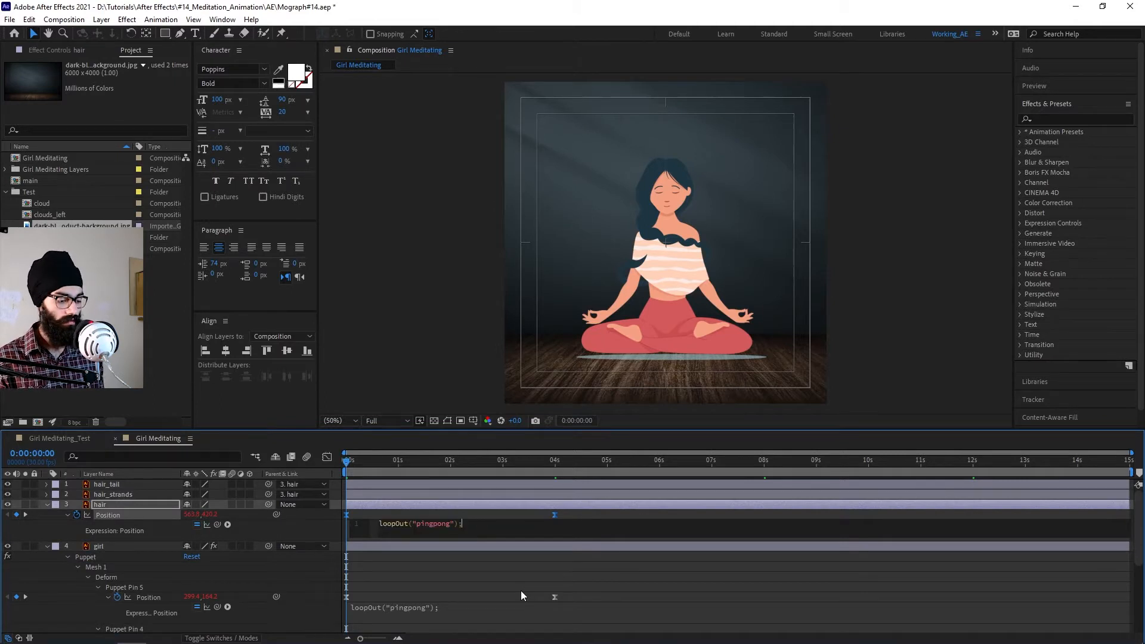
{"action": "key", "text": "KP_Enter"}
Play back the looping body and hair animation and move the current time to 0:00:04:00
{"action": "key", "text": "space"}
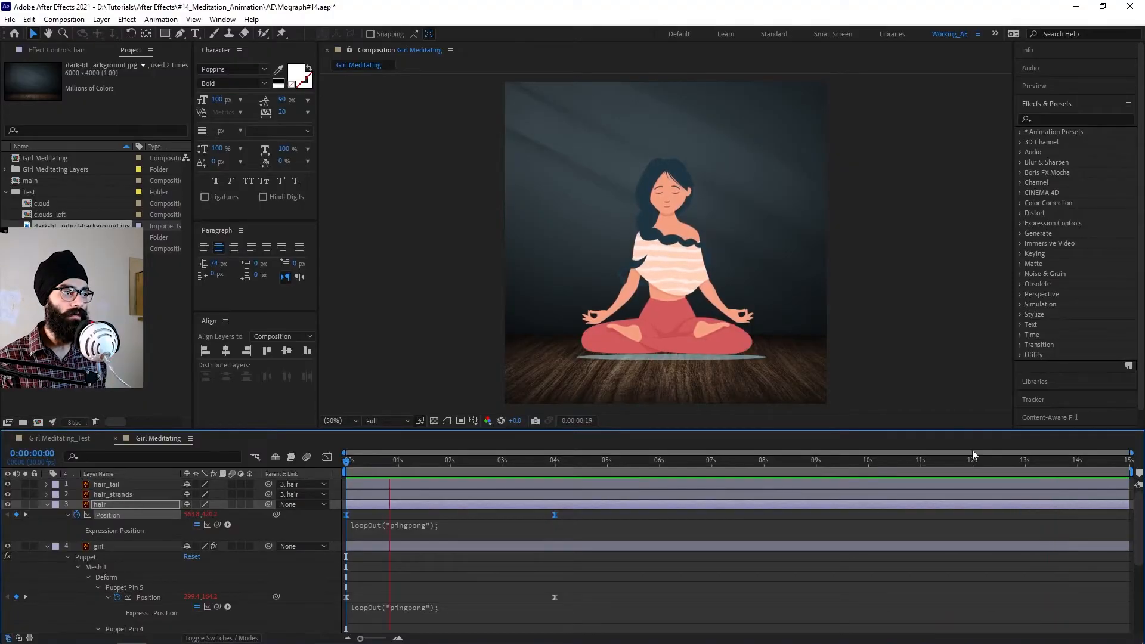
{"action": "key", "text": "space"}
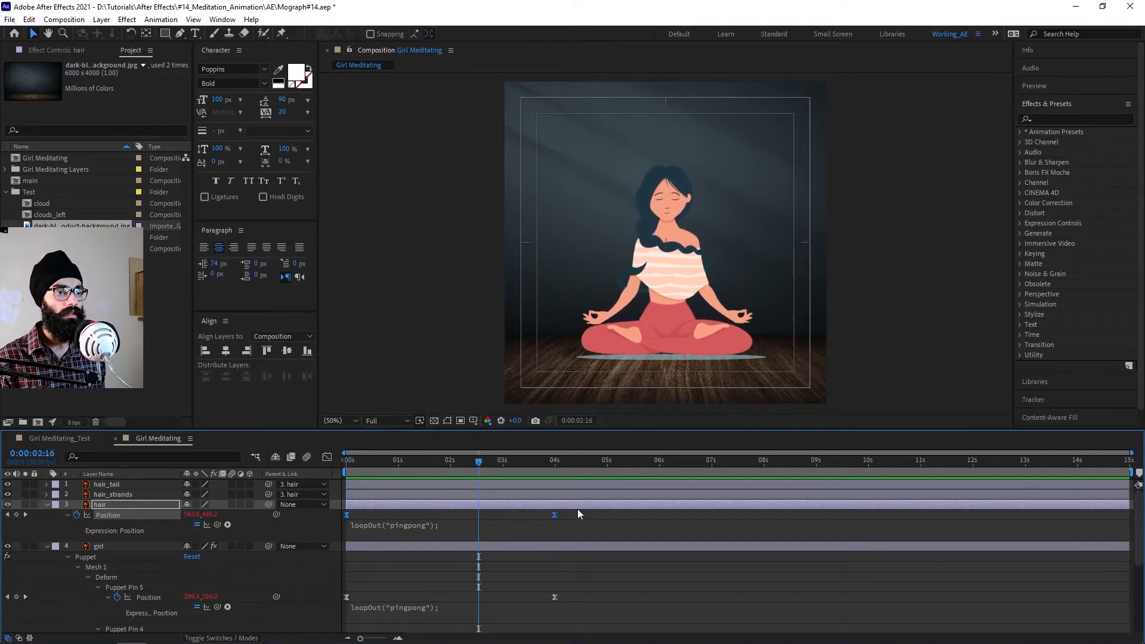
{"action": "left_click", "coordinate": [553, 467]}
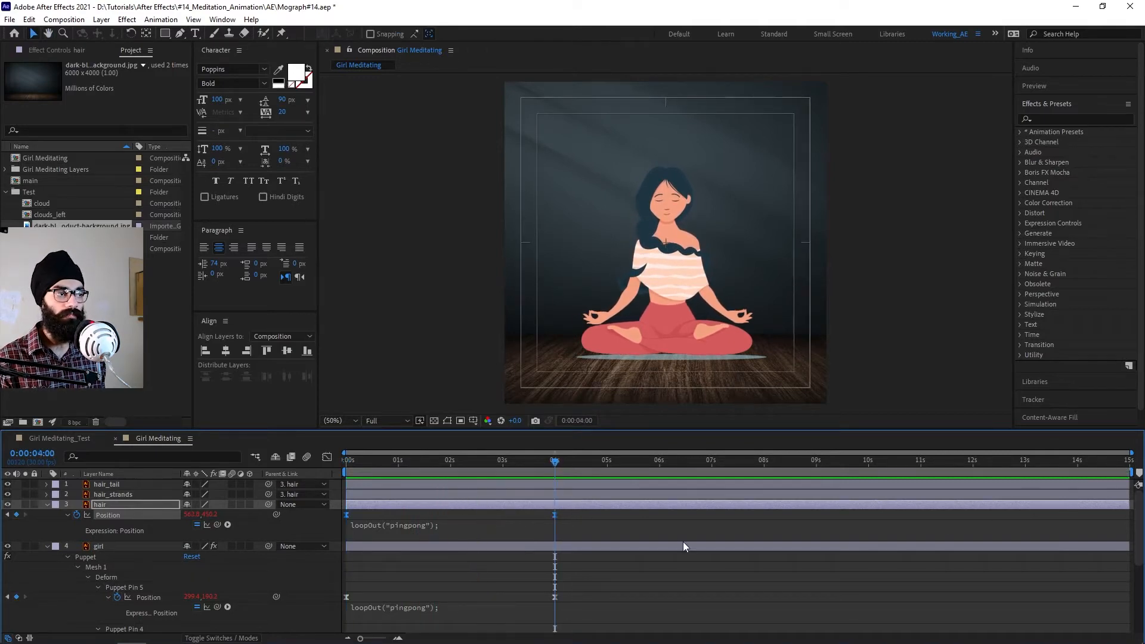
Set the Girl Meditating composition's duration to 16 seconds
{"action": "key", "text": "ctrl+k"}
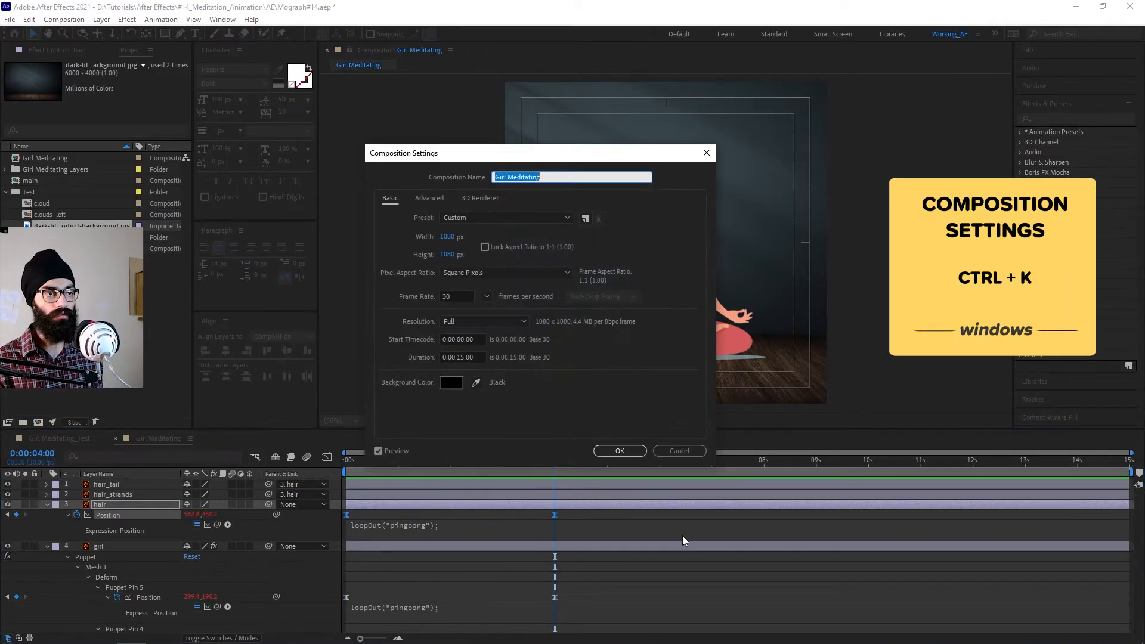
{"action": "left_click", "coordinate": [461, 357]}
{"action": "type", "text": "6"}
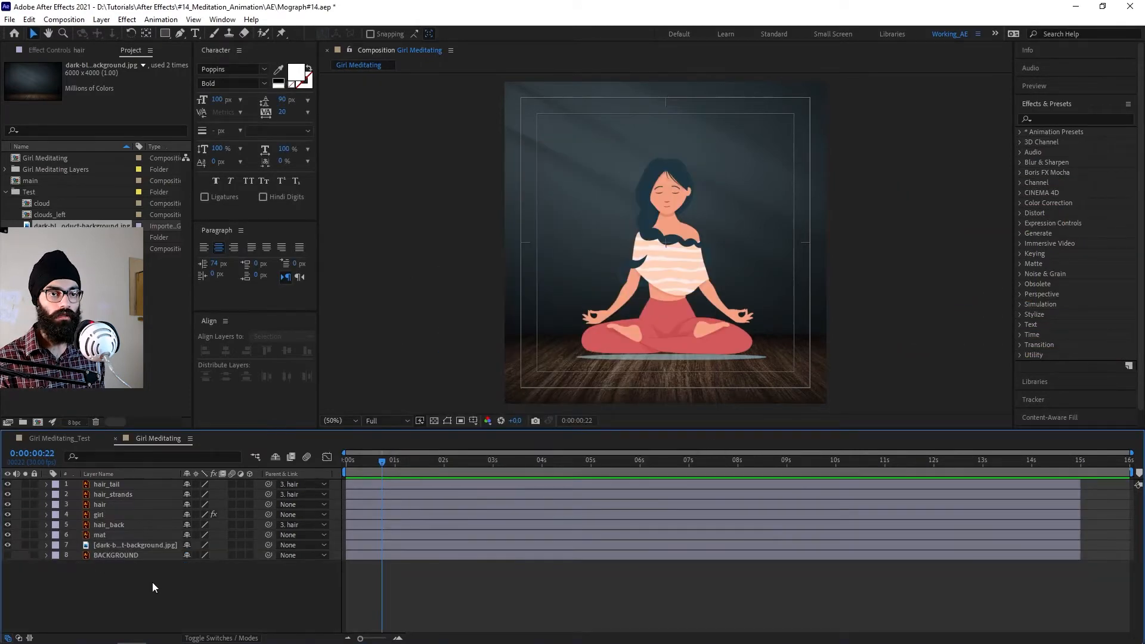
Extend the out points of all layers to the end of the composition and lock the background image layer
{"action": "key", "text": "ctrl+a"}
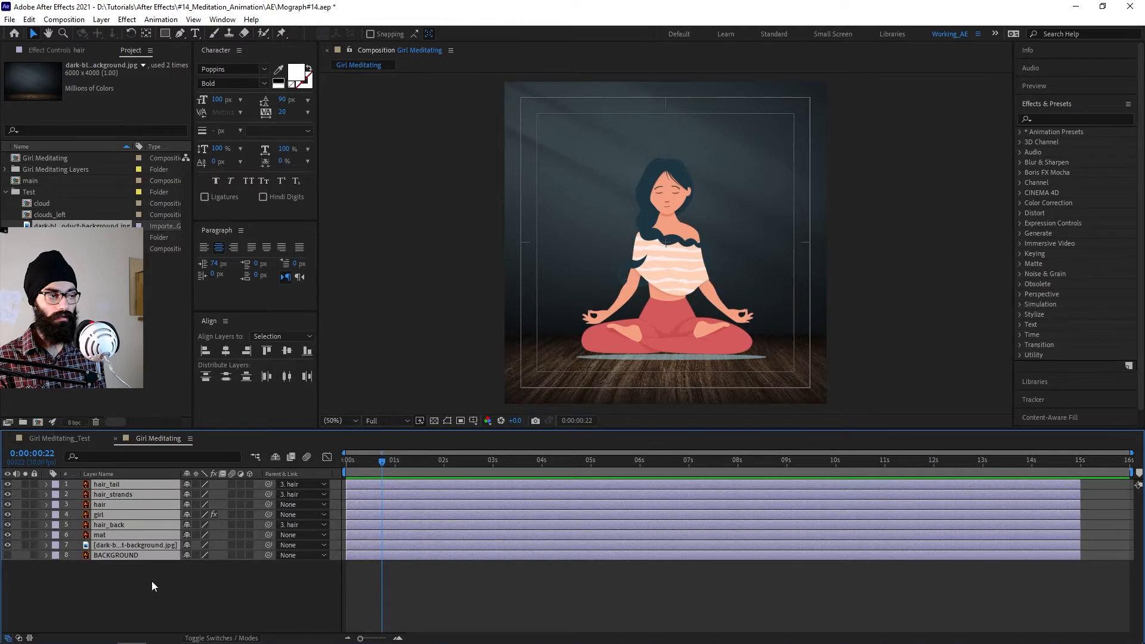
{"action": "key", "text": "End"}
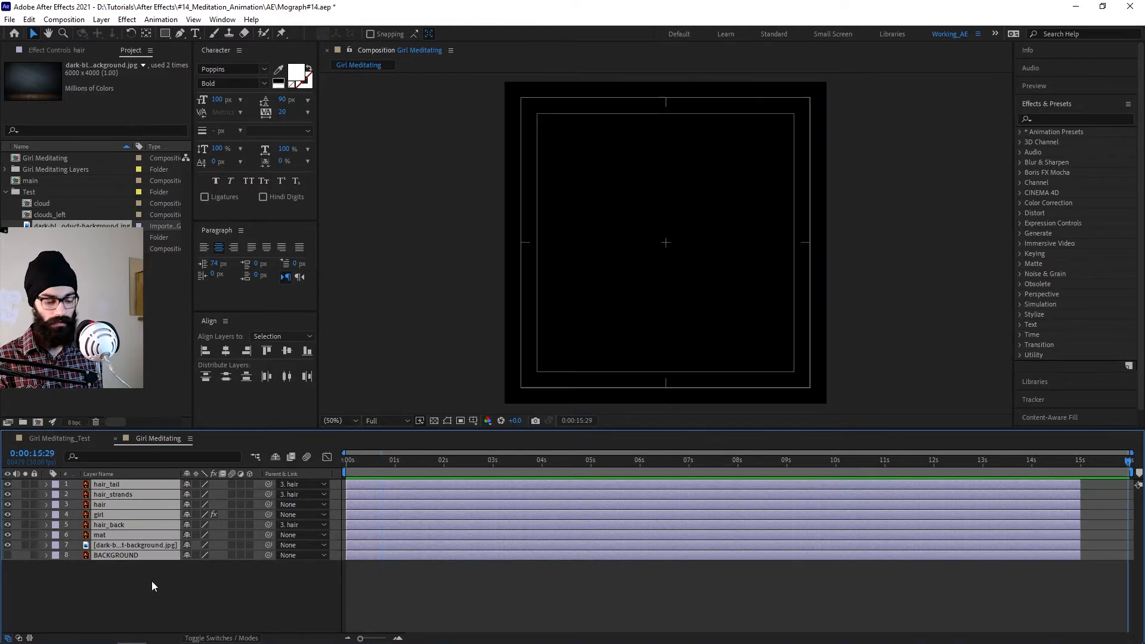
{"action": "key", "text": "alt+bracketright"}
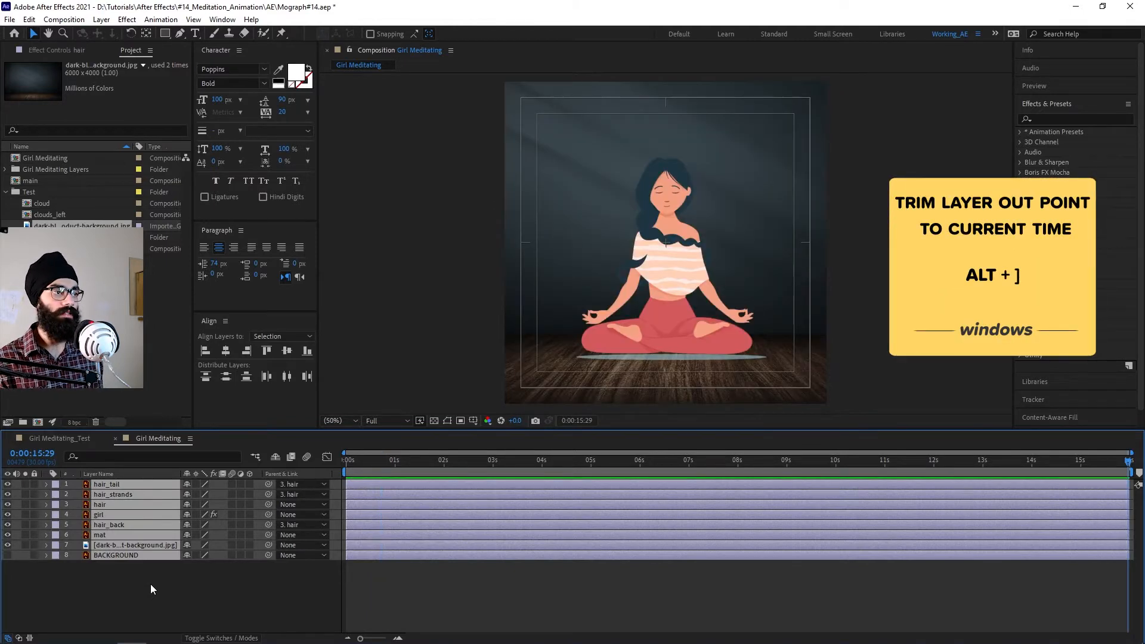
{"action": "left_click", "coordinate": [105, 578]}
{"action": "left_click", "coordinate": [34, 546]}
Play back the extended looping animation and return the current time to 0:00:00:00 with no layer selected
{"action": "left_click", "coordinate": [1001, 462]}
{"action": "key", "text": "space"}
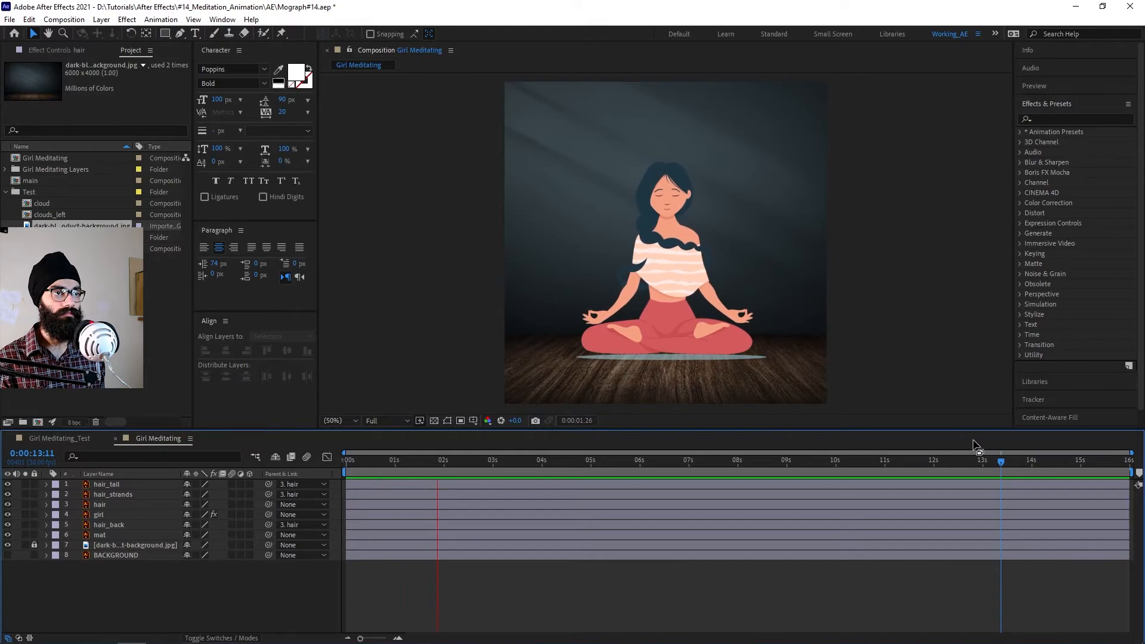
{"action": "left_click", "coordinate": [345, 460]}
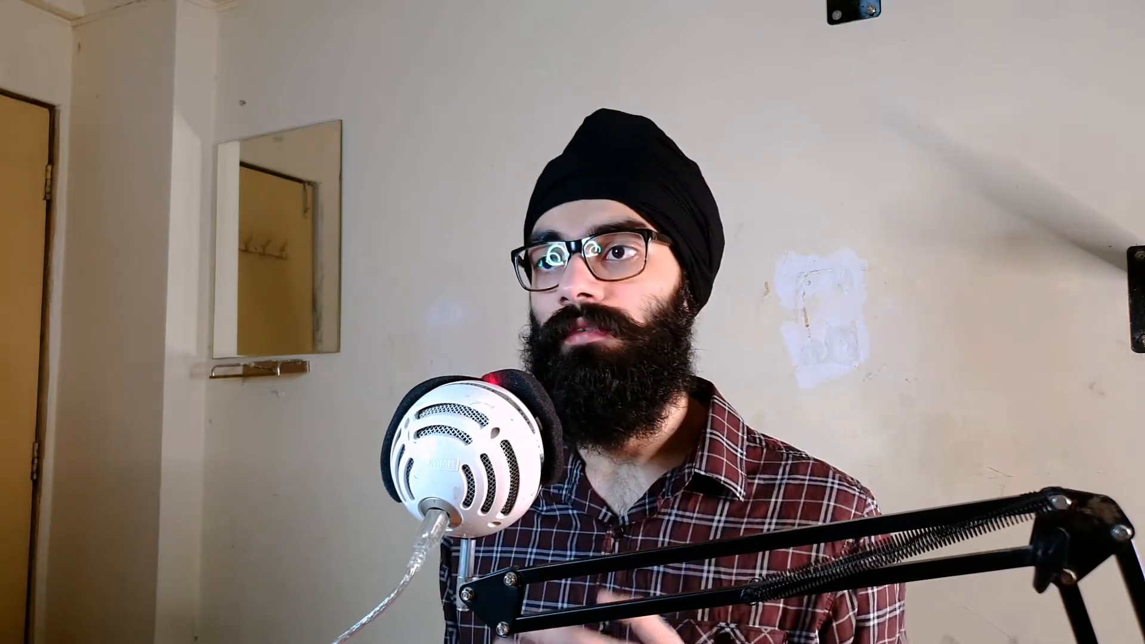
{"action": "left_click", "coordinate": [449, 574]}
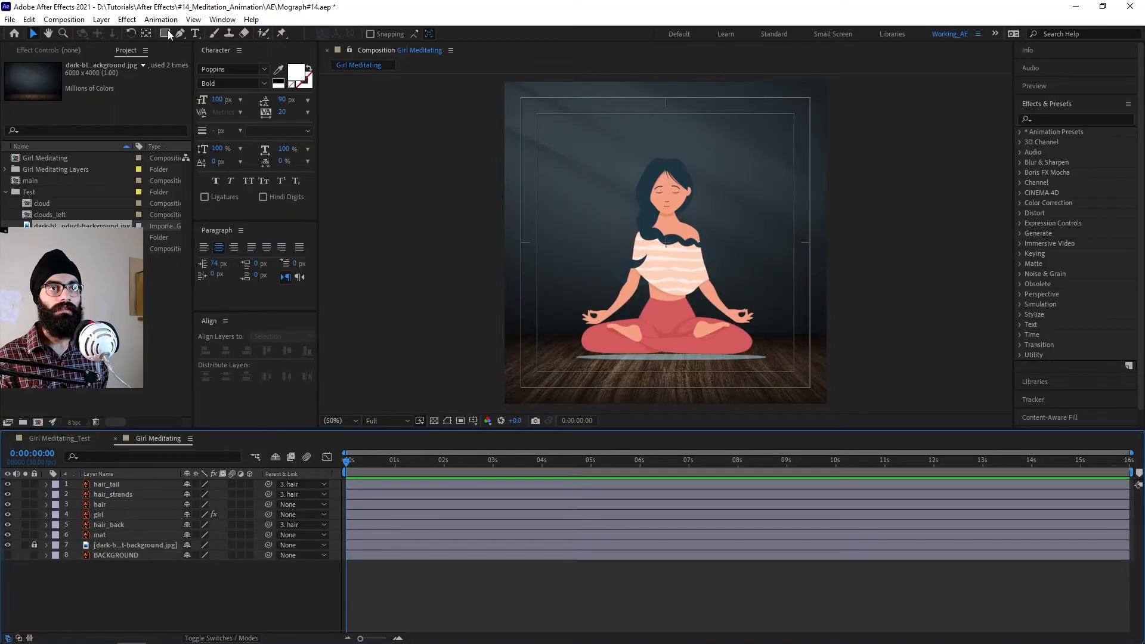
Create a new shape layer with an ellipse that fills the composition size
{"action": "mouse_move", "coordinate": [166, 34]}
{"action": "left_mouse_down"}
{"action": "mouse_move", "coordinate": [232, 33]}
{"action": "mouse_move", "coordinate": [242, 55]}
{"action": "left_mouse_up"}
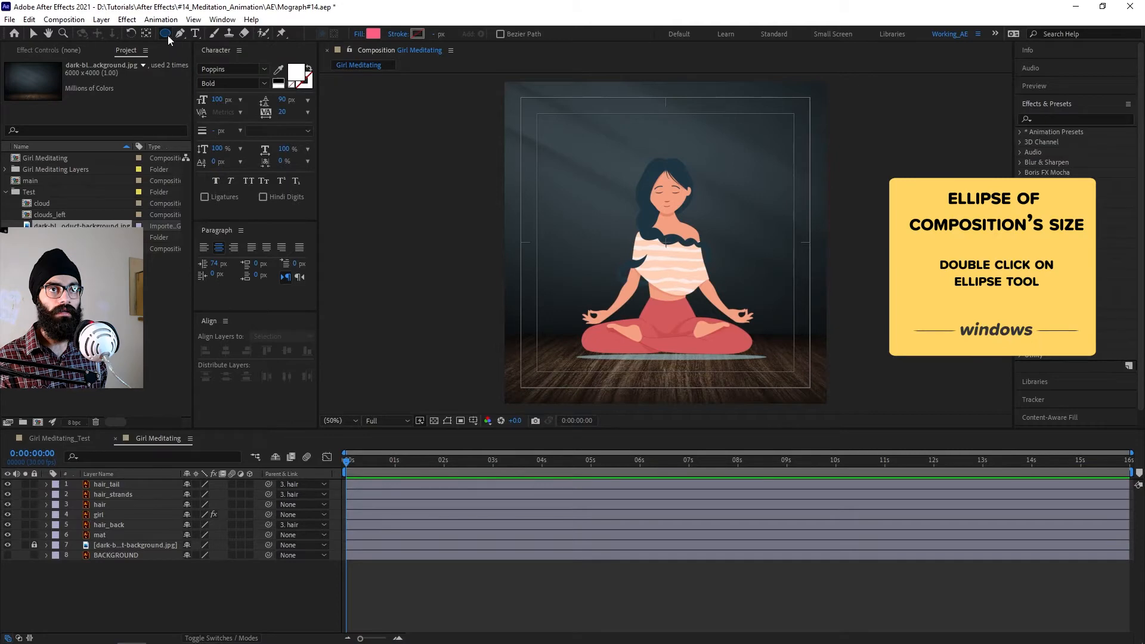
{"action": "double_click", "coordinate": [167, 34]}
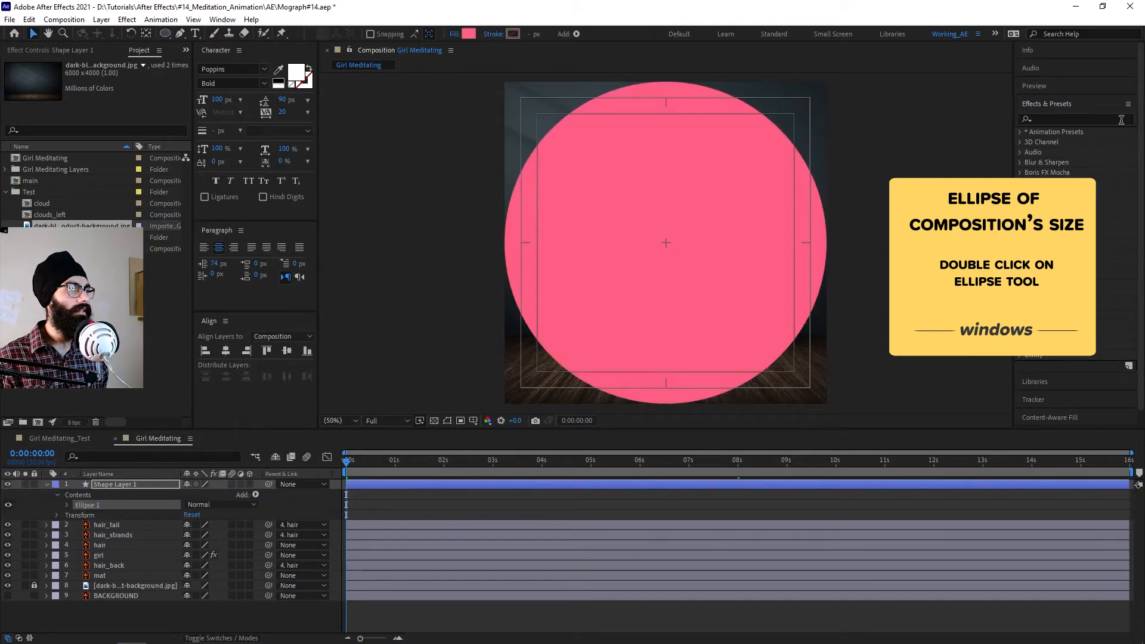
Open the Adobe Color Themes extension and display its themes for exploring
{"action": "scroll", "coordinate": [1088, 380], "scroll_direction": "down", "scroll_amount": 1}
{"action": "left_click", "coordinate": [1087, 417]}
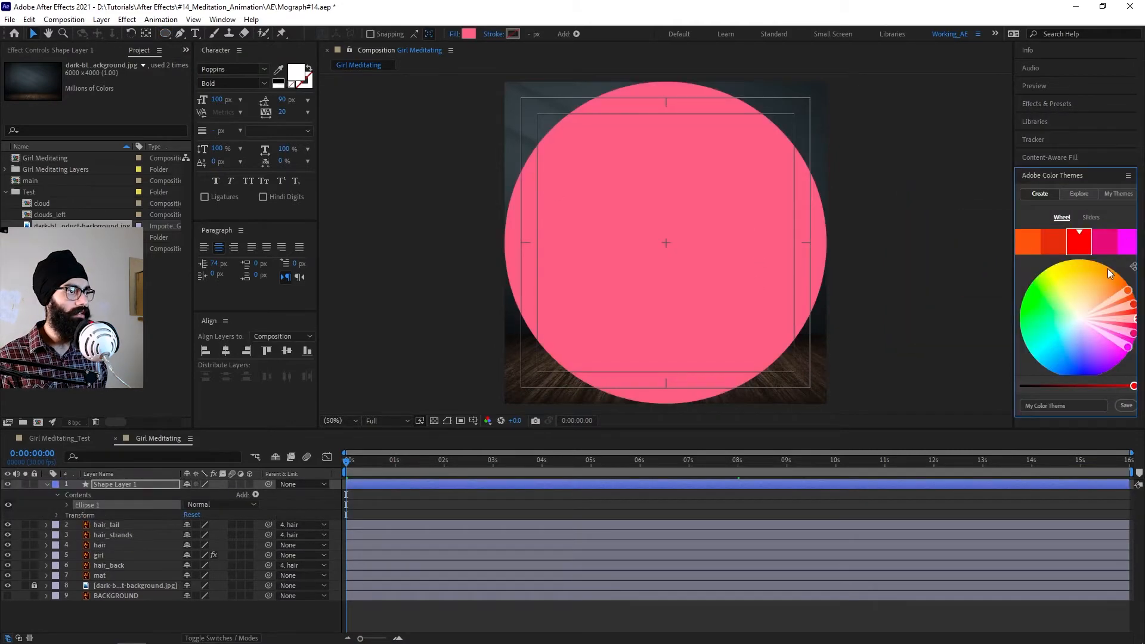
{"action": "left_click", "coordinate": [1080, 195]}
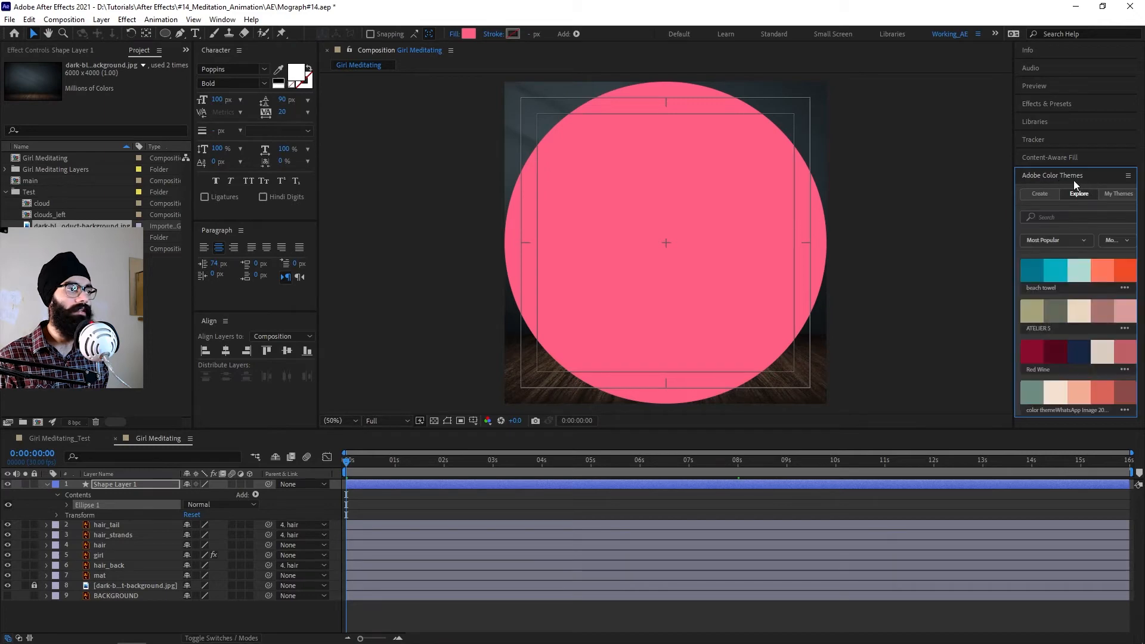
{"action": "left_click", "coordinate": [222, 19]}
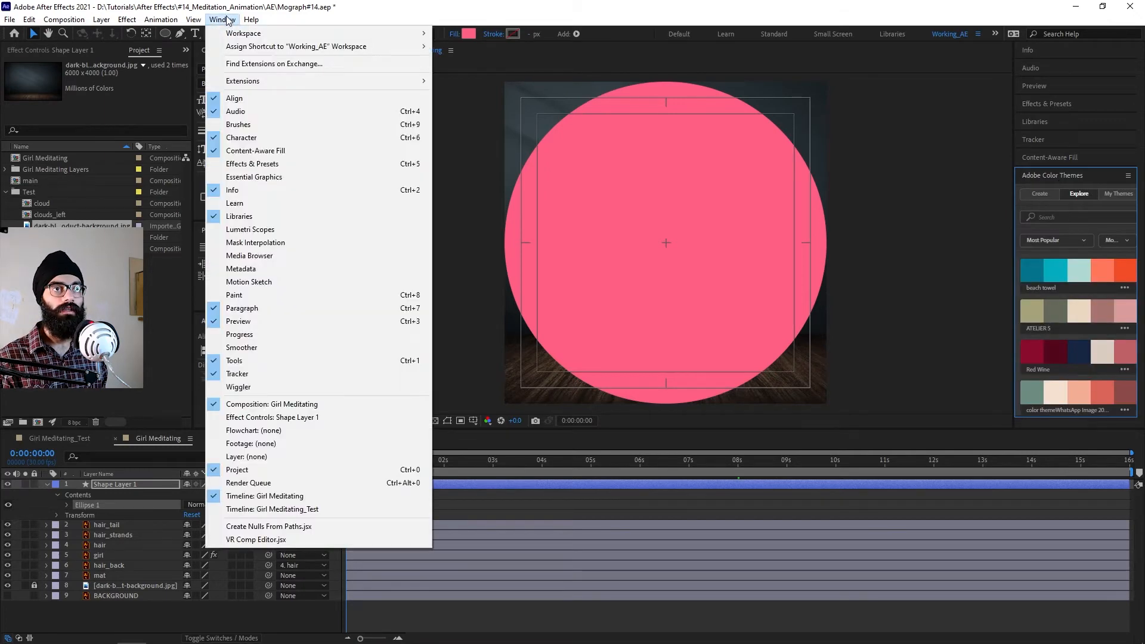
{"action": "mouse_move", "coordinate": [248, 77]}
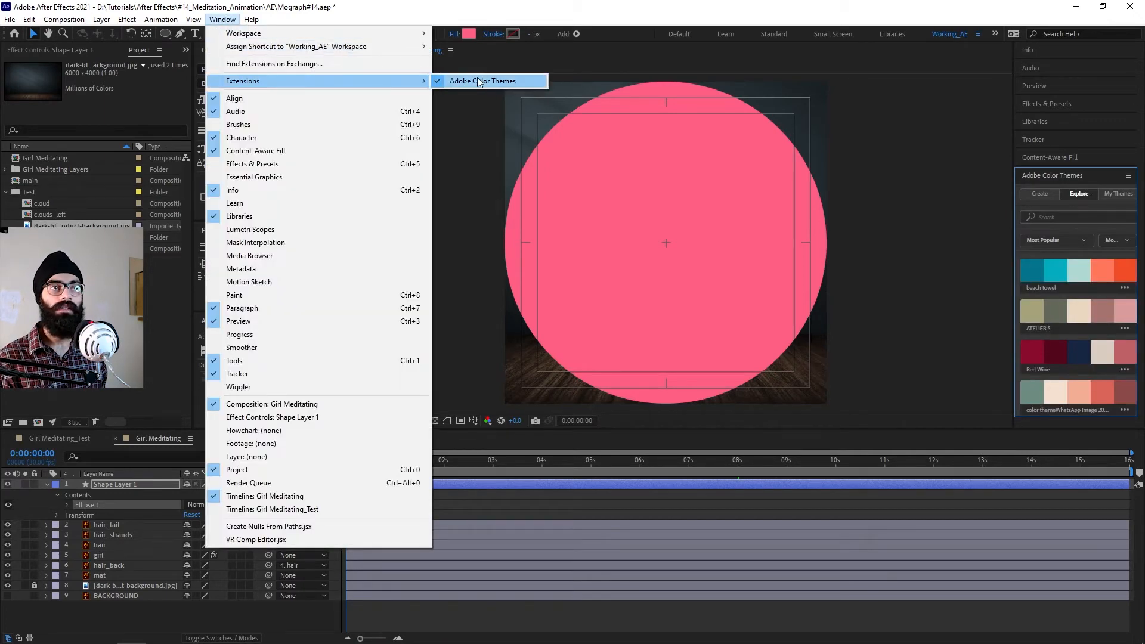
Search the color themes for "meditation" and load the soundscape meditation theme into the color wheel
{"action": "left_click", "coordinate": [1127, 217]}
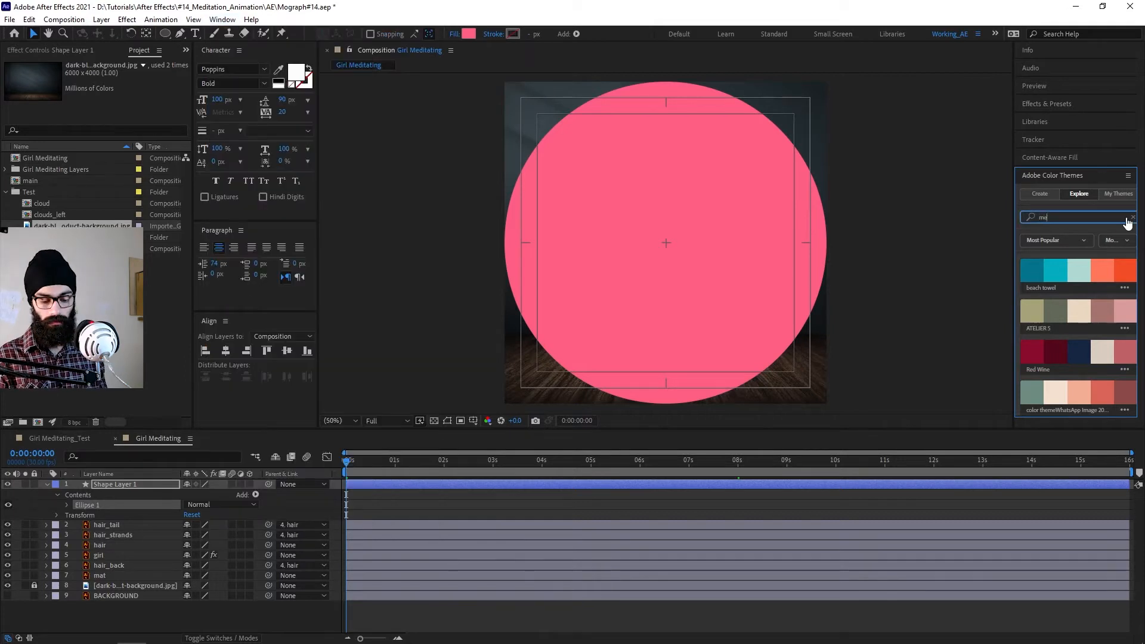
{"action": "type", "text": "meditation"}
{"action": "key", "text": "Return"}
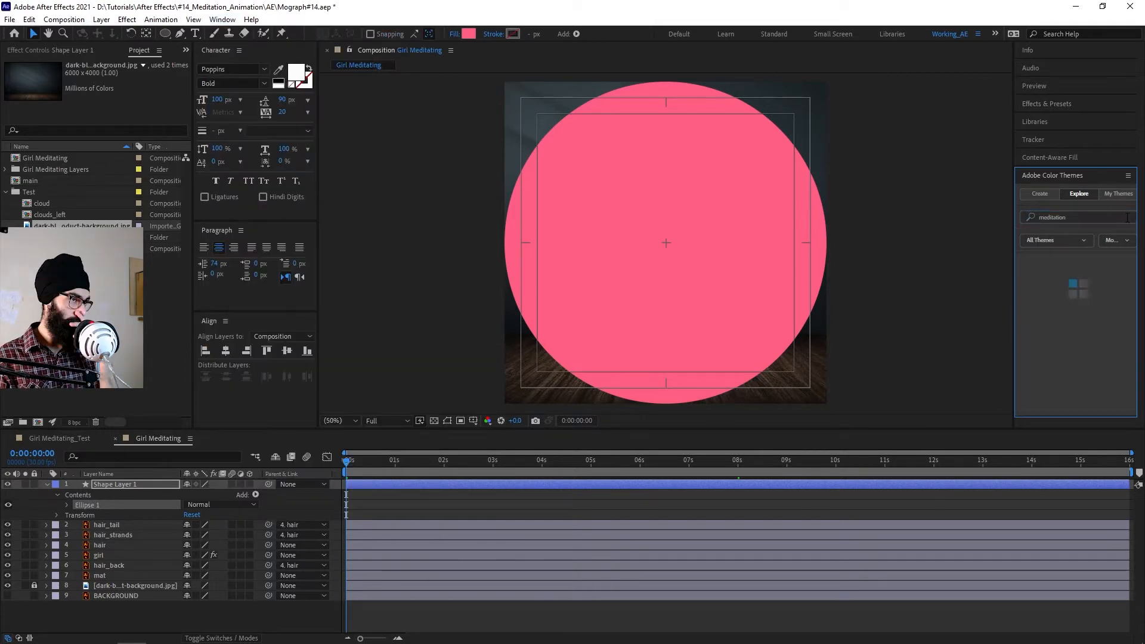
{"action": "scroll", "coordinate": [1078, 334], "scroll_direction": "down", "scroll_amount": 2}
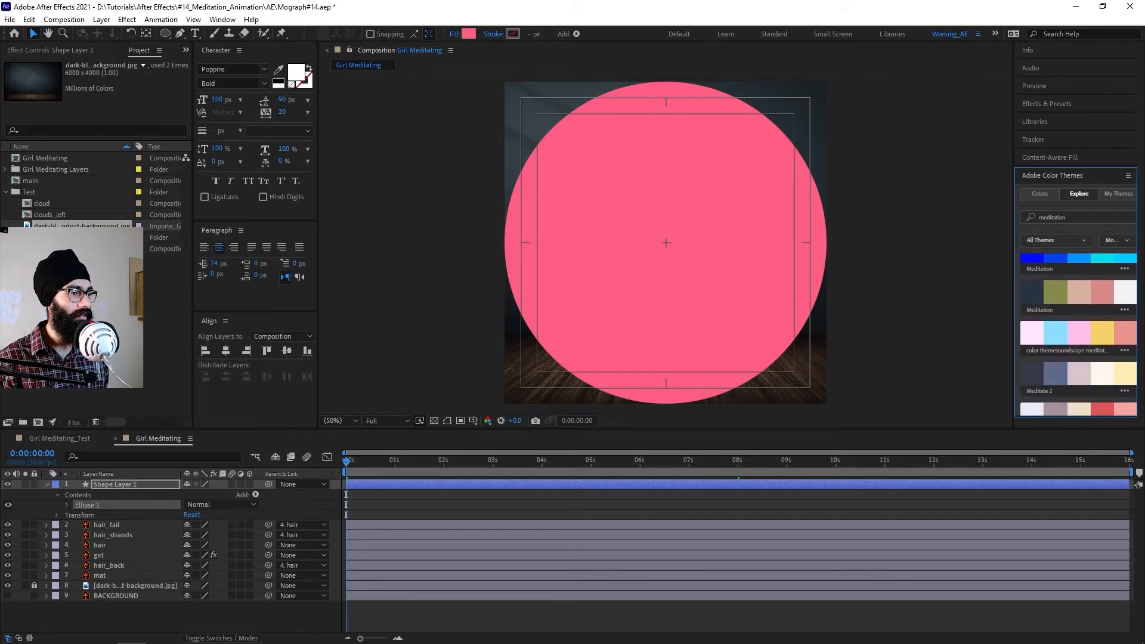
{"action": "left_click", "coordinate": [1073, 352]}
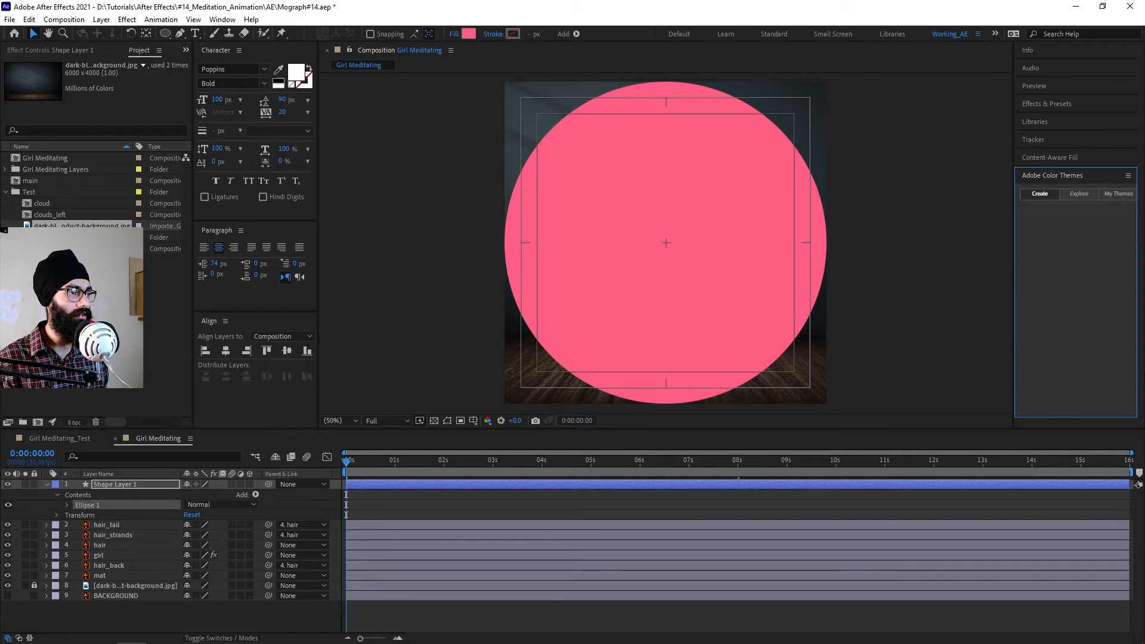
Set the ellipse's fill to the theme's first swatch, light pink FEE8FF, by sampling it with the eyedropper
{"action": "left_click", "coordinate": [469, 34]}
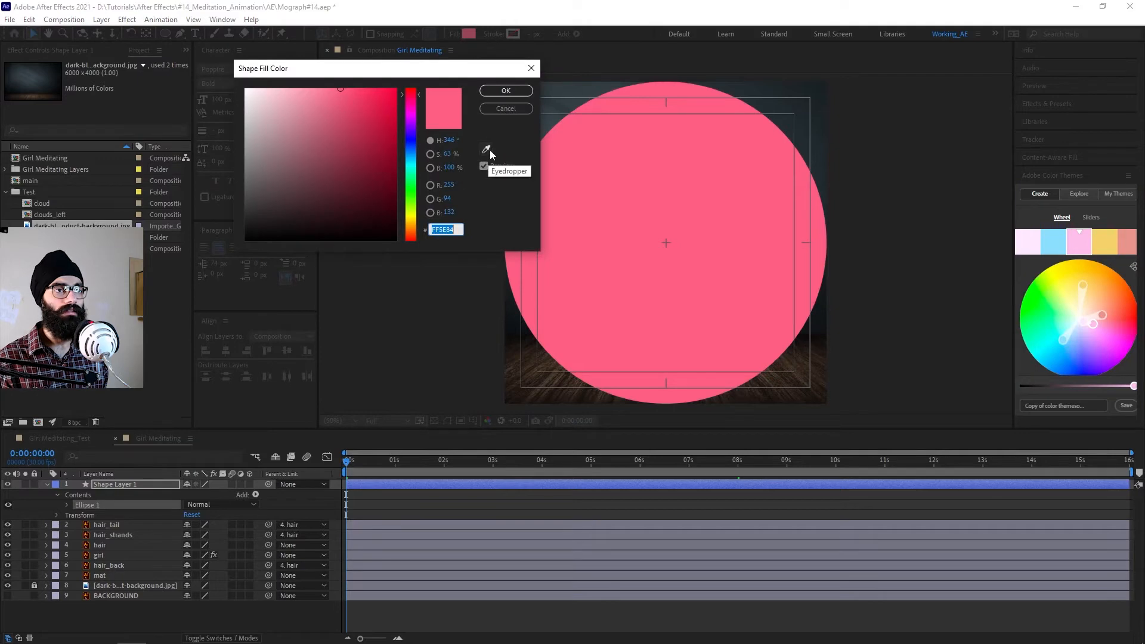
{"action": "left_click", "coordinate": [486, 149]}
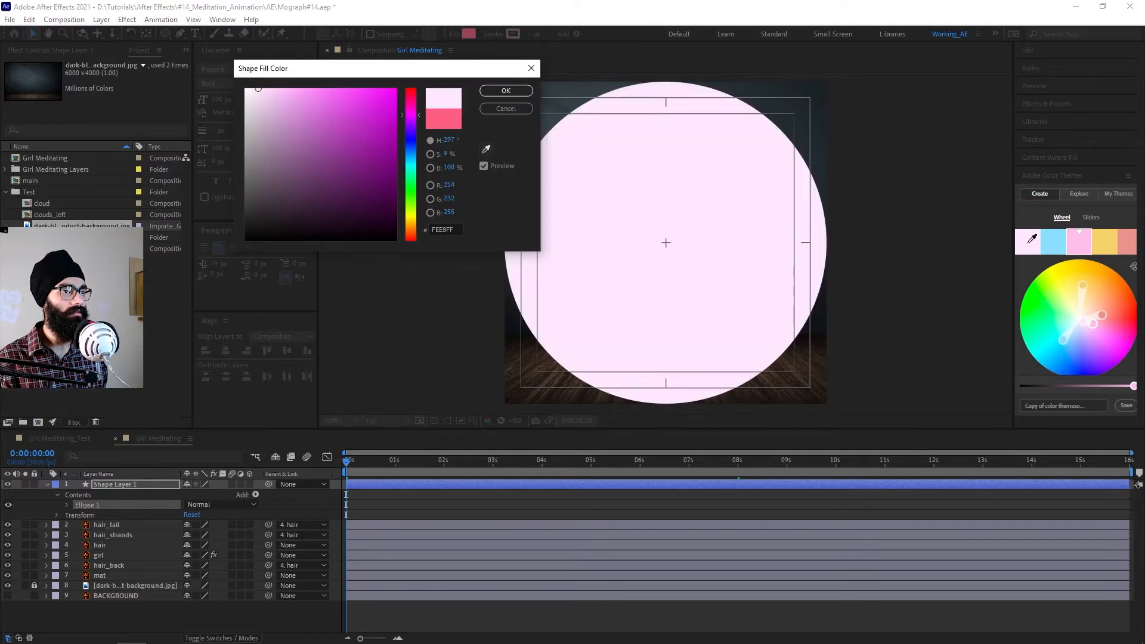
{"action": "left_click", "coordinate": [1031, 238]}
{"action": "left_click", "coordinate": [504, 91]}
Rename the shape layer to circle1 and place it directly below the girl layer
{"action": "left_click", "coordinate": [46, 484]}
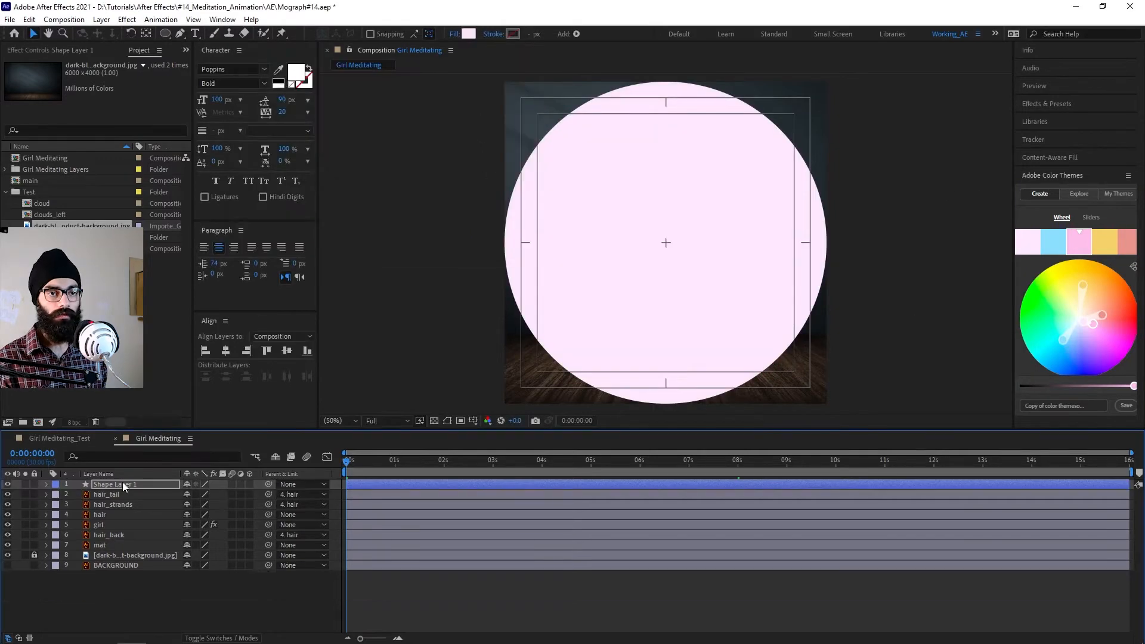
{"action": "key", "text": "Return"}
{"action": "type", "text": "circle1"}
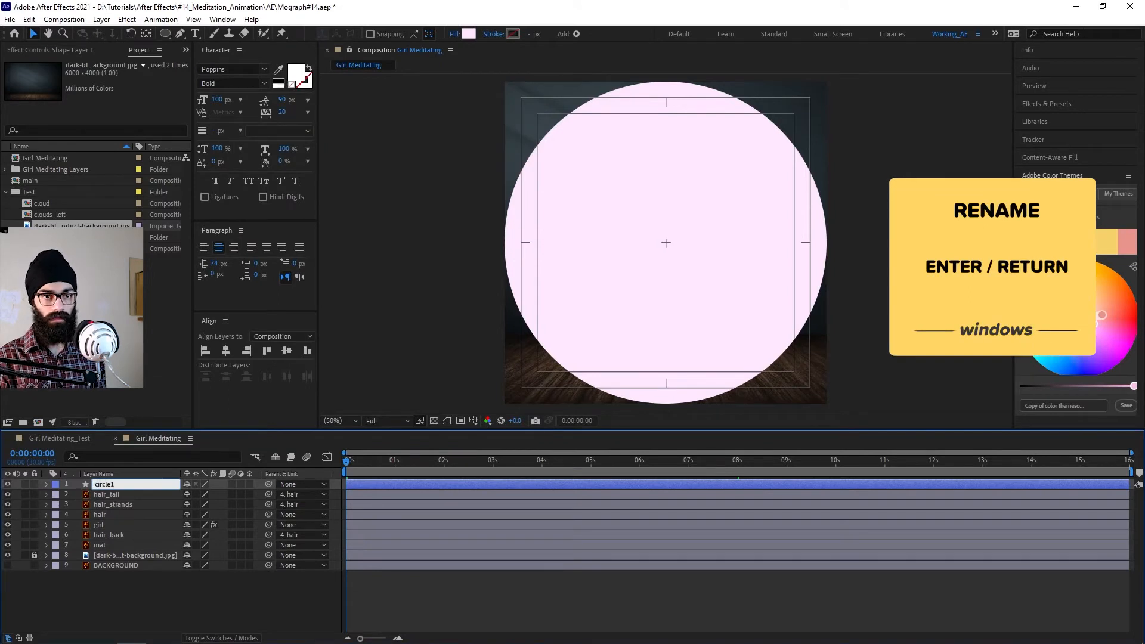
{"action": "key", "text": "Return"}
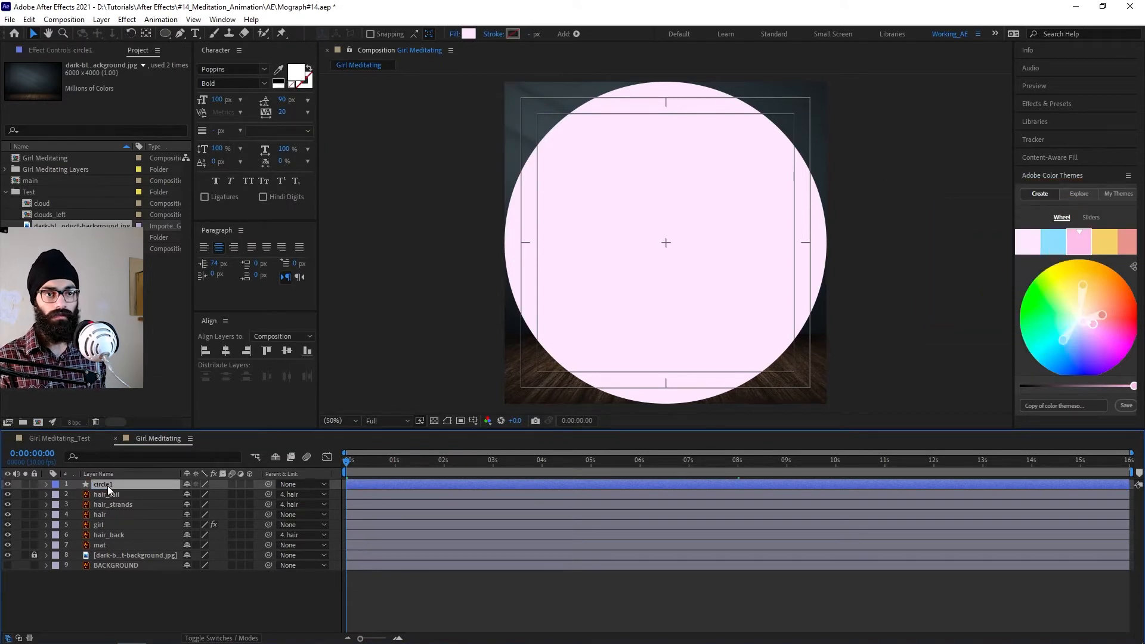
{"action": "left_click_drag", "start_coordinate": [109, 484], "coordinate": [118, 528]}
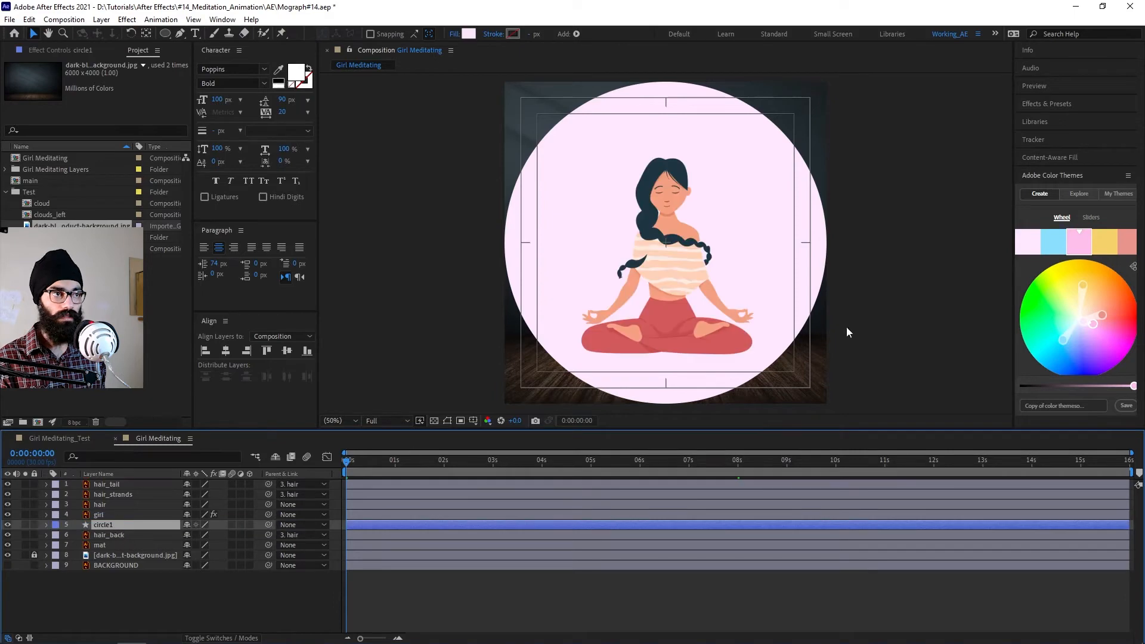
Delete Stroke 1 from the Ellipse 1 group of the circle1 layer
{"action": "left_click", "coordinate": [47, 526]}
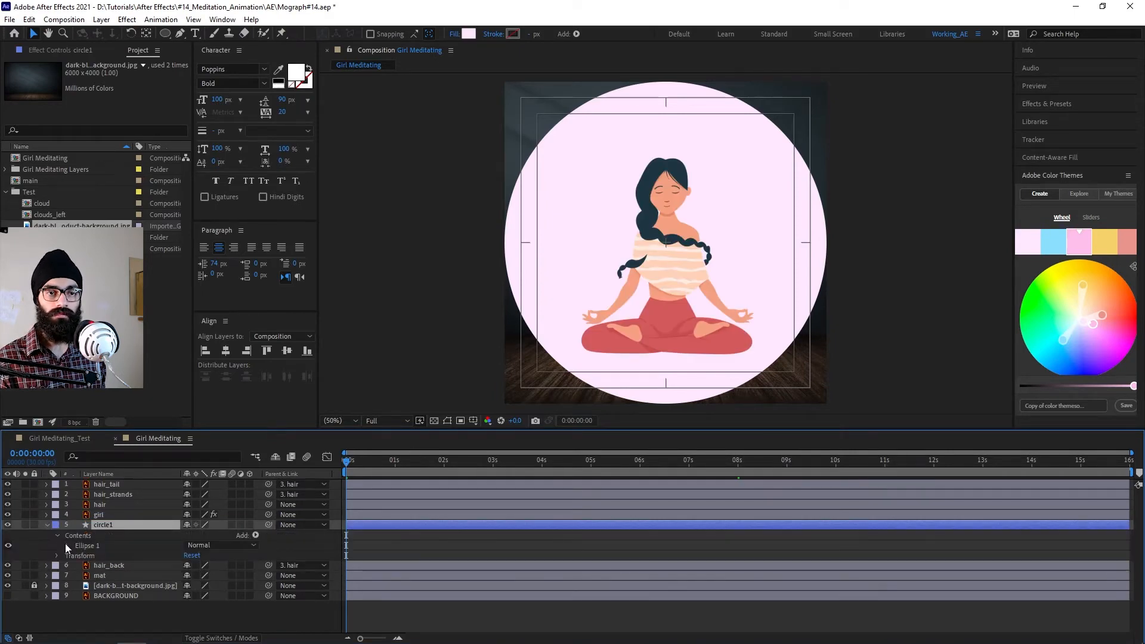
{"action": "left_click", "coordinate": [66, 545]}
{"action": "left_click", "coordinate": [131, 560]}
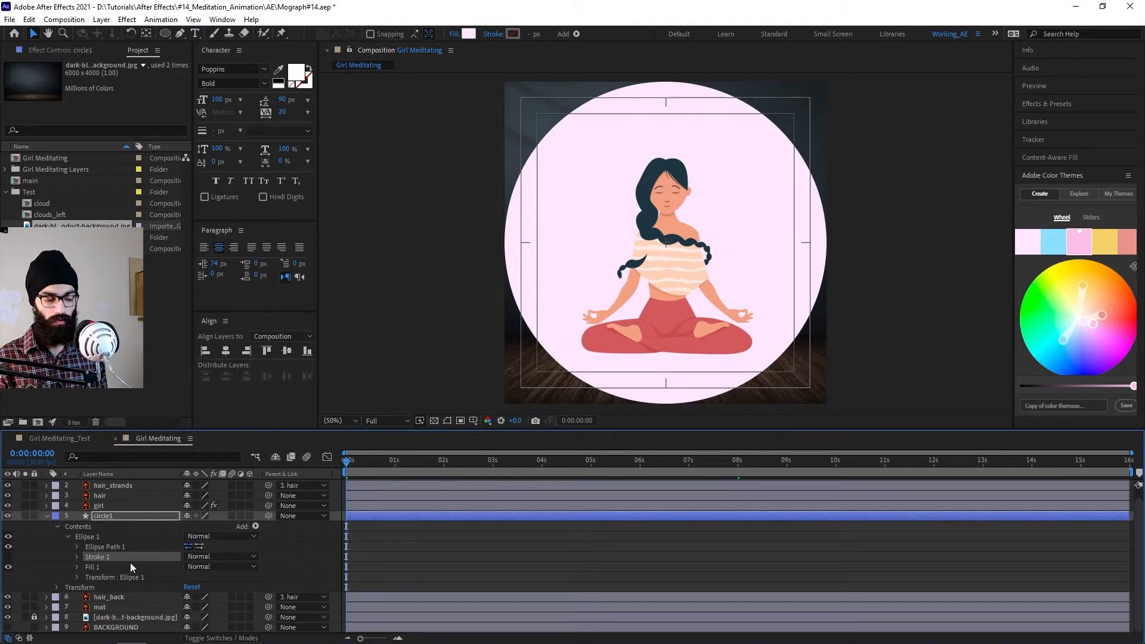
{"action": "key", "text": "Delete"}
Solo the circle1 layer and set the Scale in Ellipse 1's own transform to 50%
{"action": "left_click", "coordinate": [77, 575]}
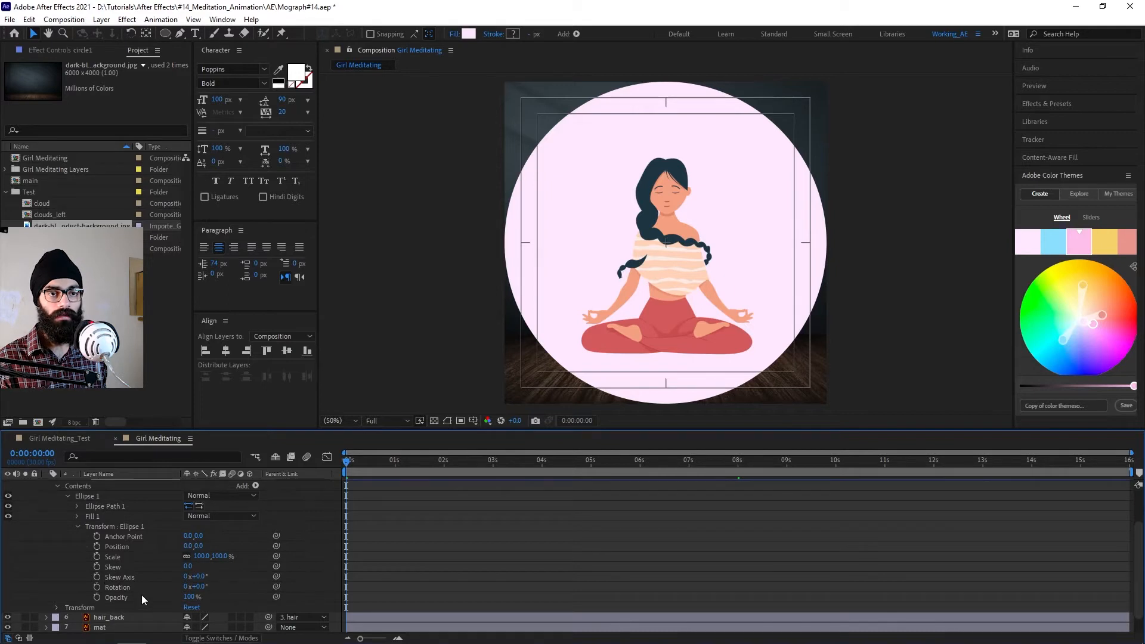
{"action": "scroll", "coordinate": [141, 595], "scroll_direction": "up", "scroll_amount": 1}
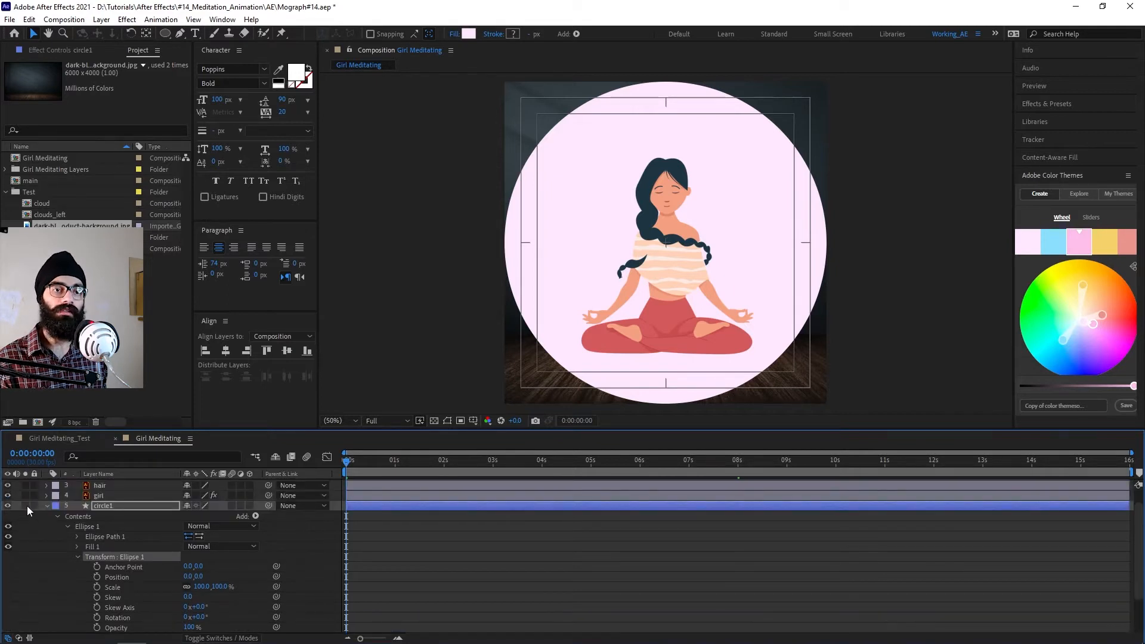
{"action": "left_click", "coordinate": [25, 506]}
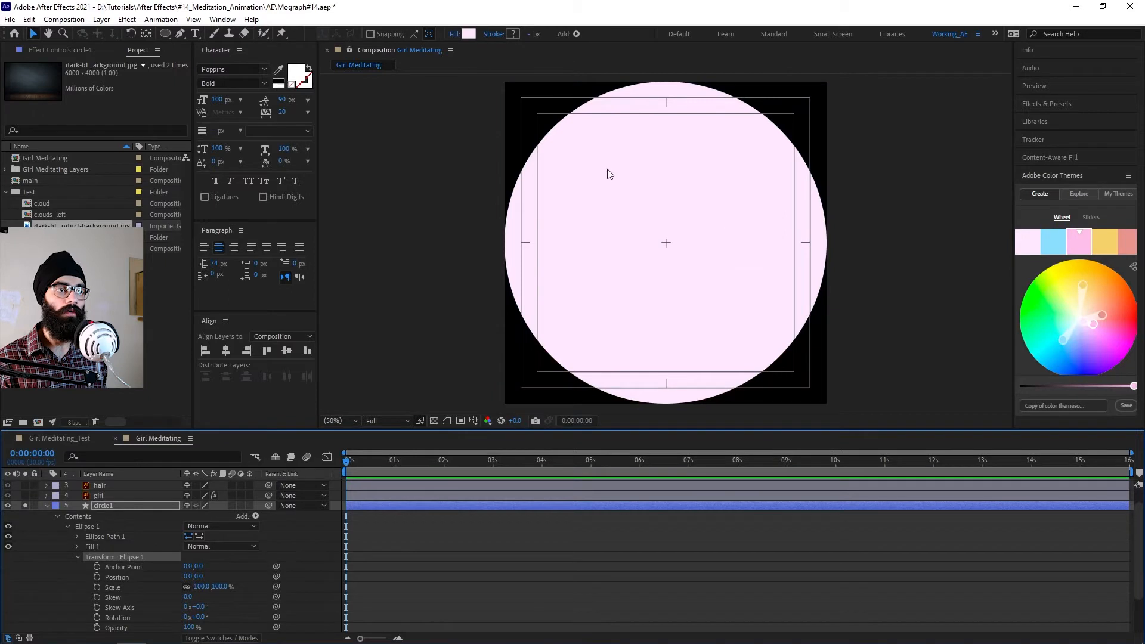
{"action": "left_click", "coordinate": [199, 587]}
{"action": "type", "text": "50"}
{"action": "key", "text": "Return"}
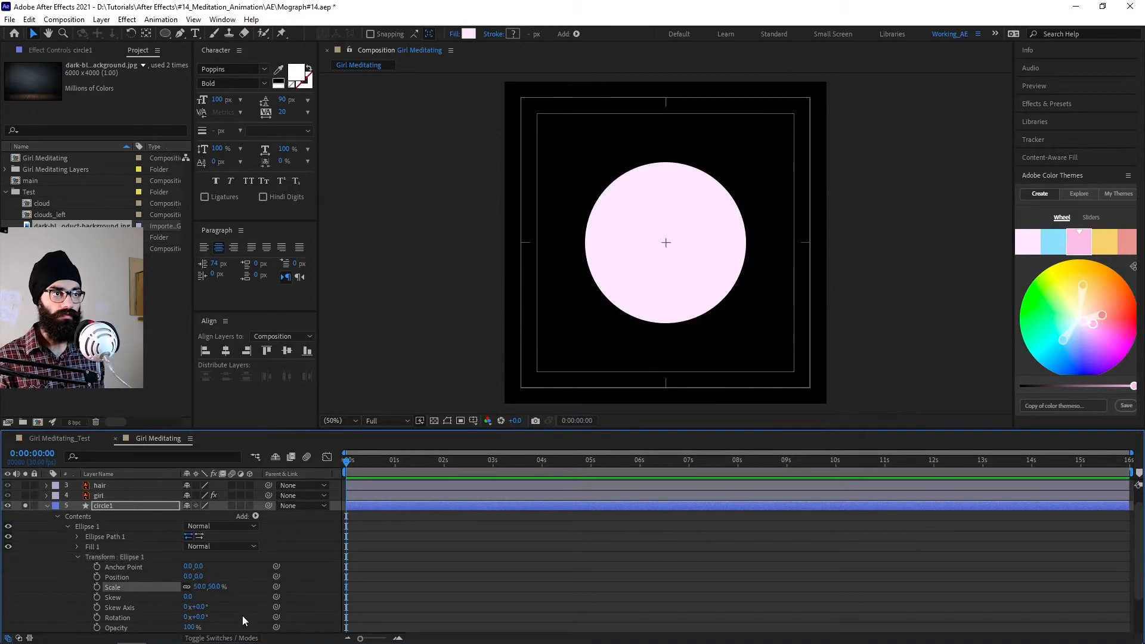
Move the Ellipse 1 group's anchor point straight down to the circle's bottom edge with the Pan Behind tool, giving Anchor Point 0, 540
{"action": "scroll", "coordinate": [145, 582], "scroll_direction": "down", "scroll_amount": 1}
{"action": "left_click", "coordinate": [119, 527]}
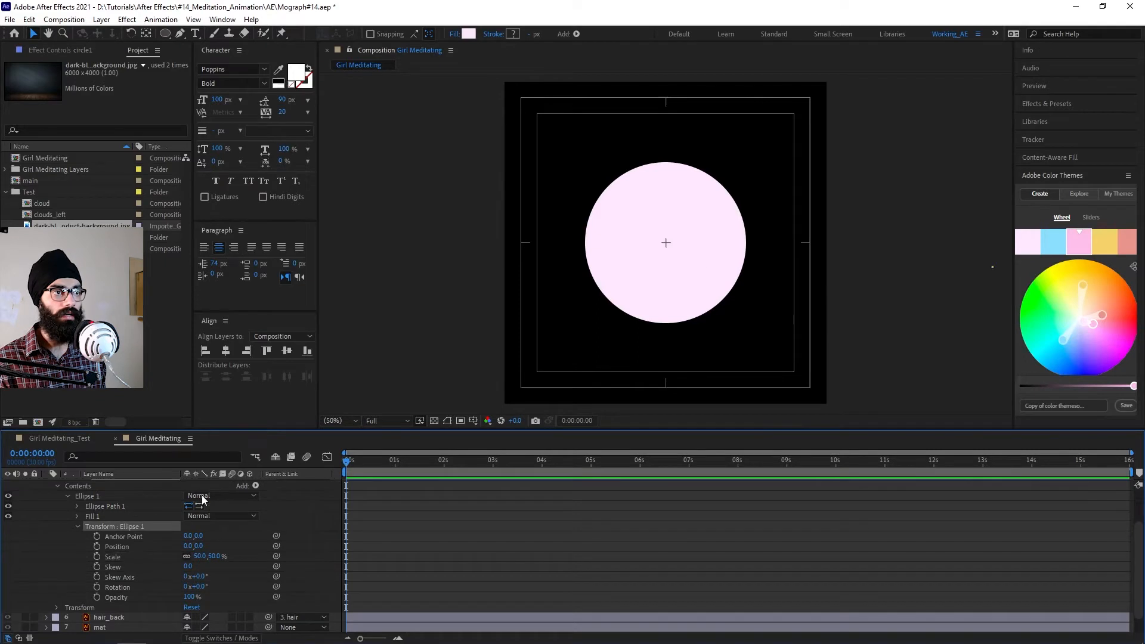
{"action": "key", "text": "y"}
{"action": "left_click", "coordinate": [711, 264]}
{"action": "scroll", "coordinate": [136, 561], "scroll_direction": "up", "scroll_amount": 1}
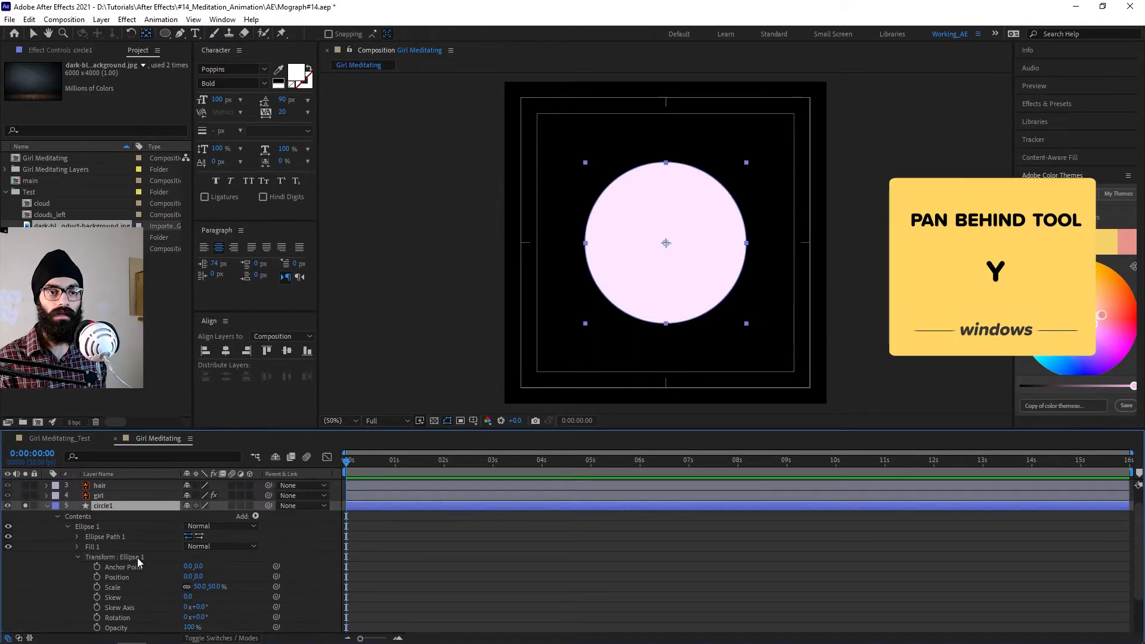
{"action": "left_click", "coordinate": [139, 561]}
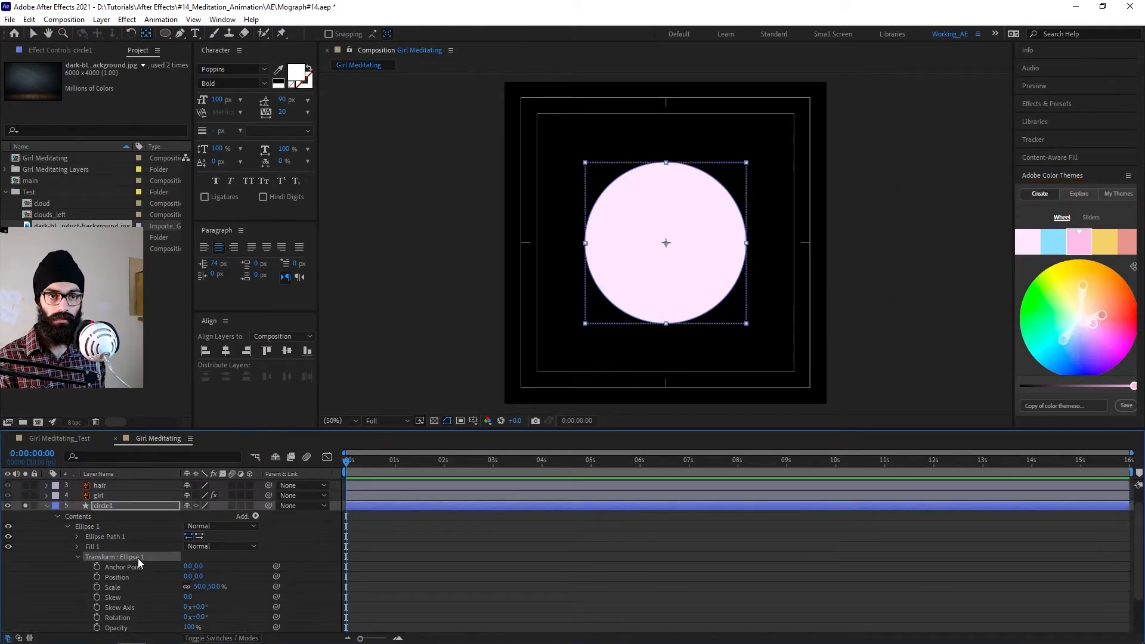
{"action": "left_click", "coordinate": [94, 527]}
{"action": "key", "text": "/"}
{"action": "left_click_drag", "start_coordinate": [666, 245], "coordinate": [662, 276]}
{"action": "left_click_drag", "start_coordinate": [651, 374], "coordinate": [665, 406]}
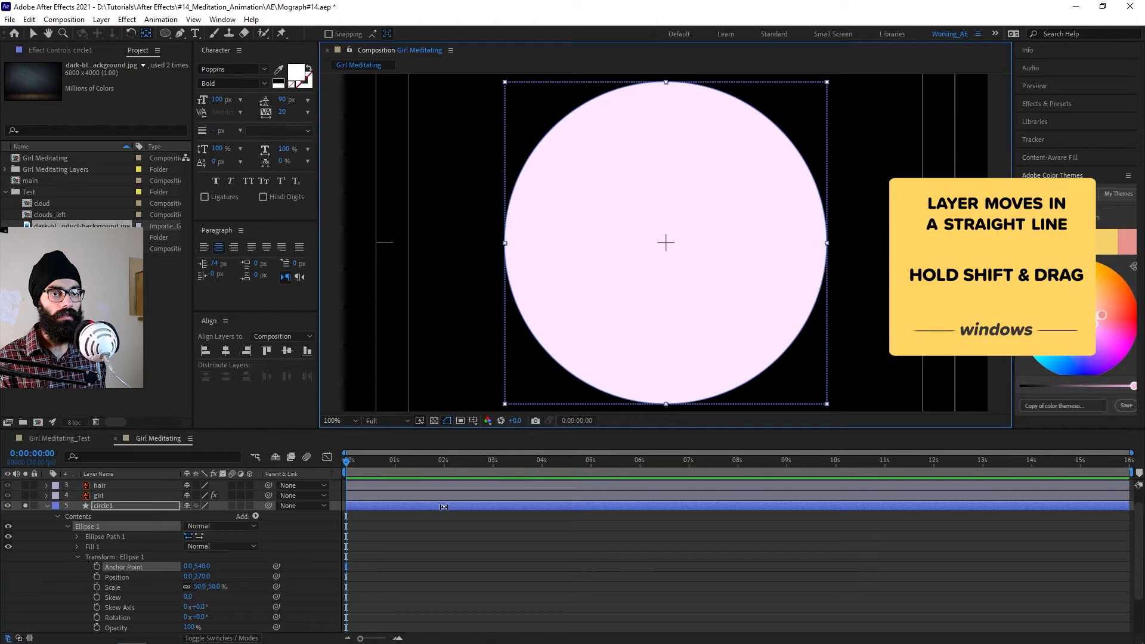
{"action": "key", "text": "comma"}
{"action": "key", "text": "comma"}
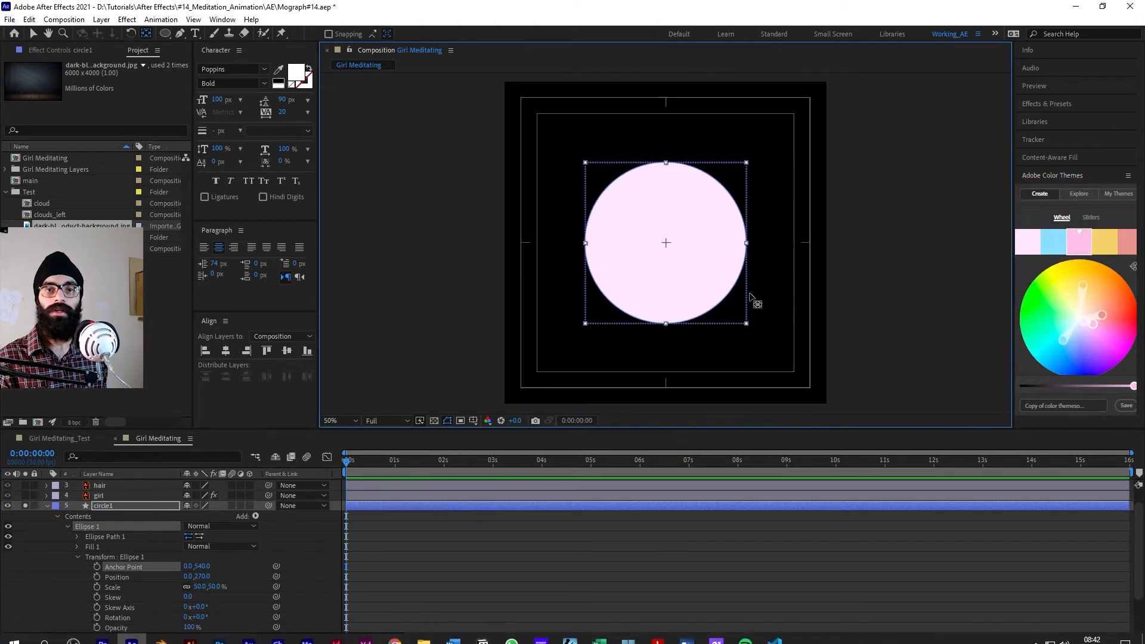
Compare the anchor points of the circle1 layer and the Ellipse 1 group, and test the ellipse's scaling before undoing the test
{"action": "left_click", "coordinate": [107, 507]}
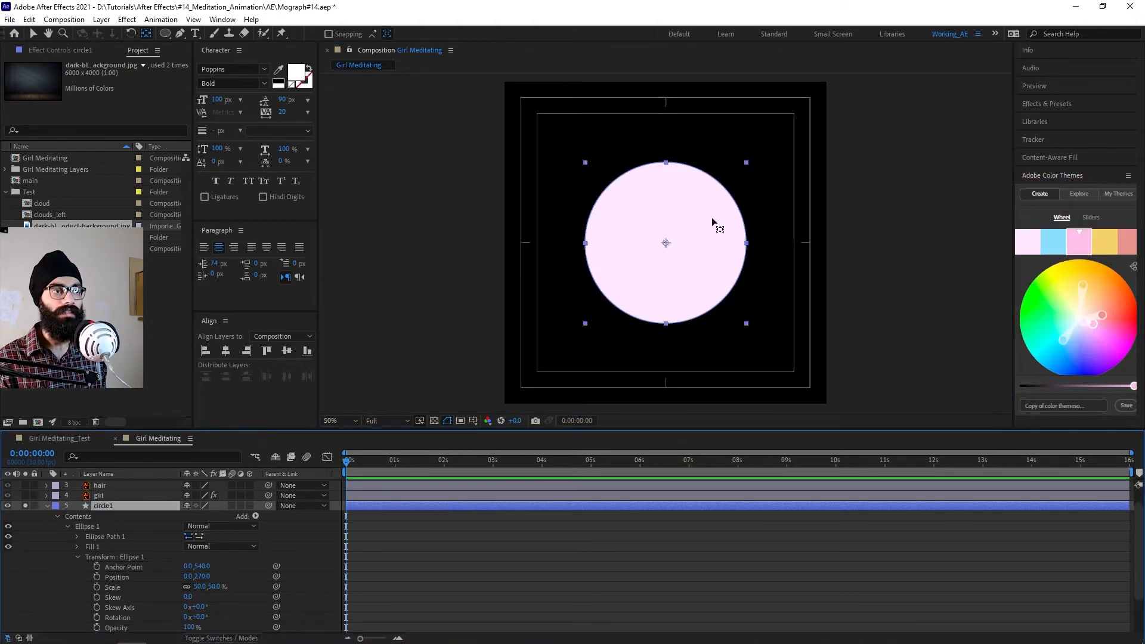
{"action": "key", "text": "period"}
{"action": "key", "text": "period"}
{"action": "left_click", "coordinate": [666, 248]}
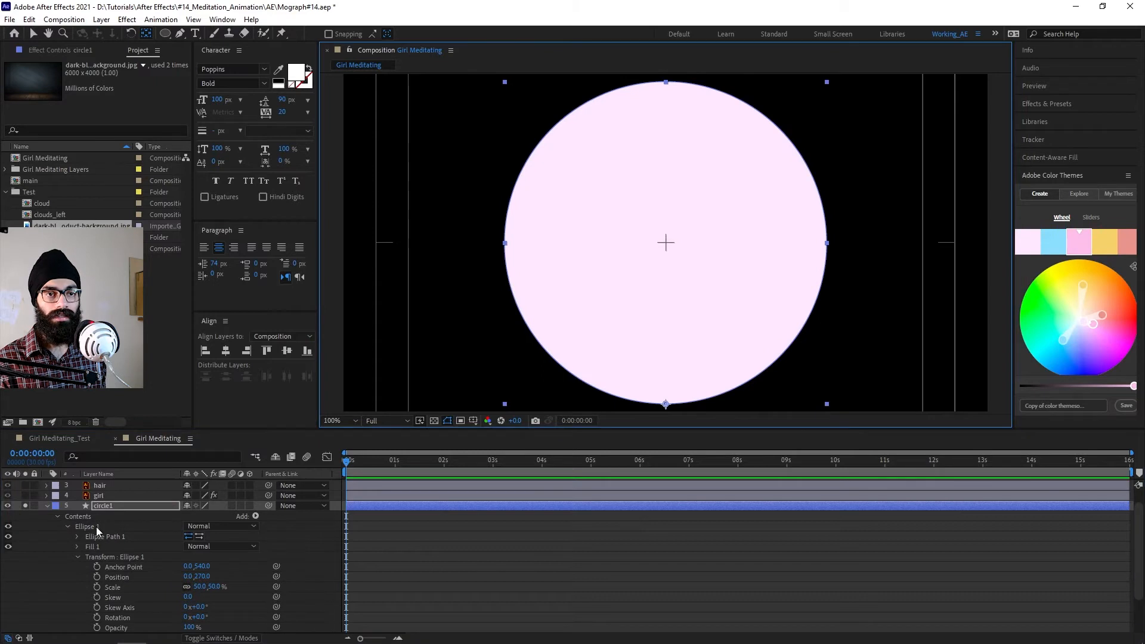
{"action": "left_click", "coordinate": [97, 527]}
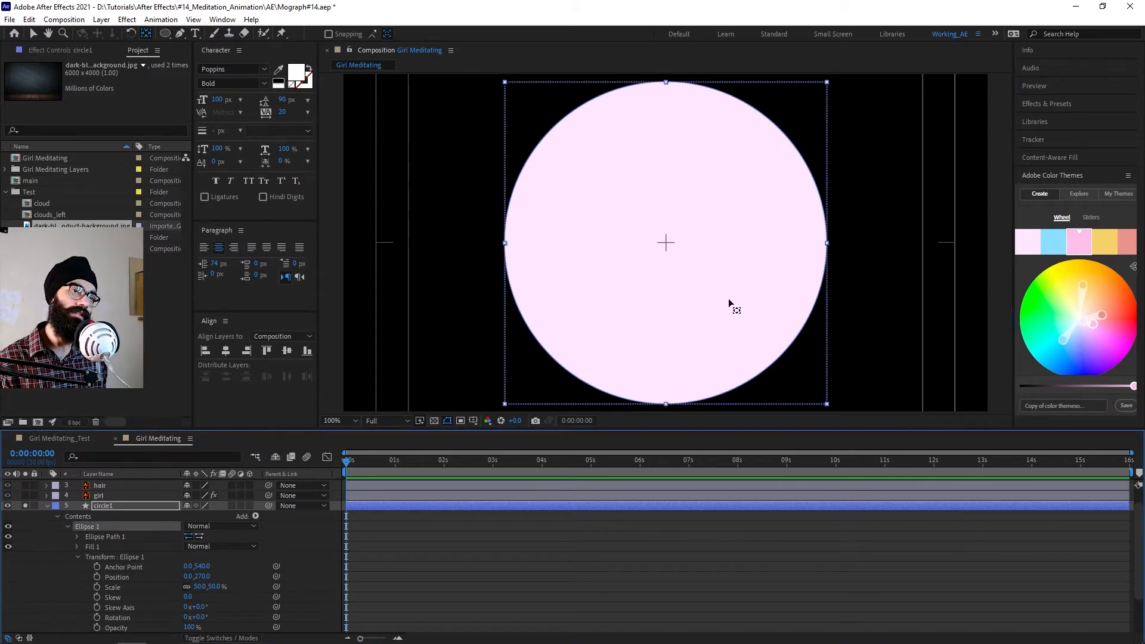
{"action": "key", "text": "comma"}
{"action": "key", "text": "comma"}
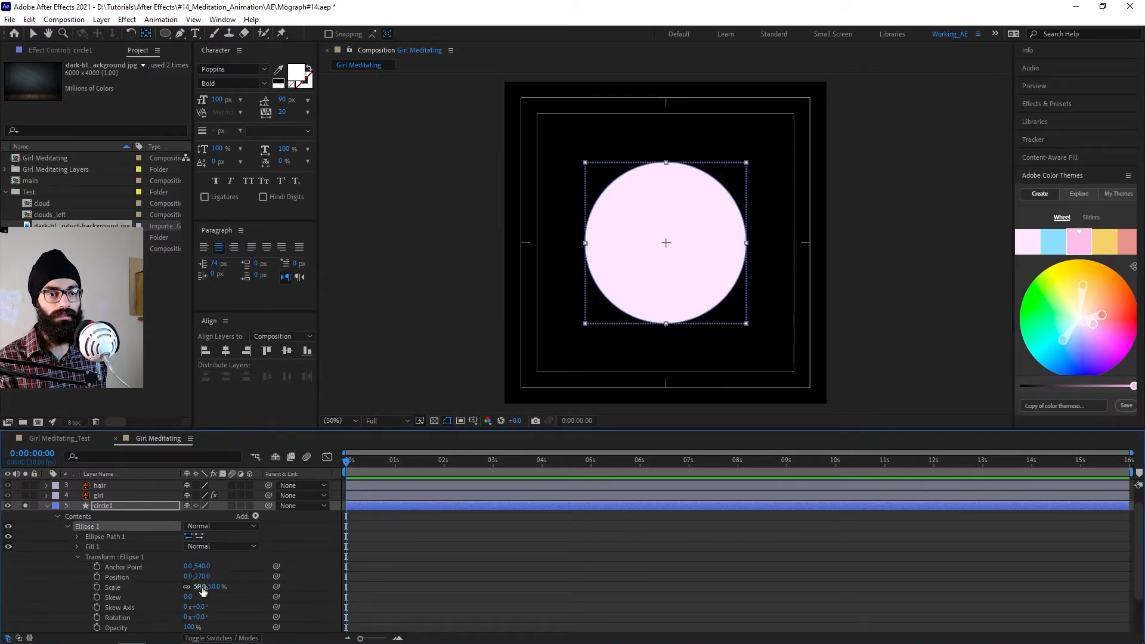
{"action": "mouse_move", "coordinate": [193, 591]}
{"action": "left_mouse_down"}
{"action": "mouse_move", "coordinate": [214, 589]}
{"action": "mouse_move", "coordinate": [205, 614]}
{"action": "mouse_move", "coordinate": [218, 584]}
{"action": "mouse_move", "coordinate": [214, 595]}
{"action": "left_mouse_up"}
{"action": "key", "text": "ctrl+z"}
Keyframe Ellipse 1's Scale at 50% at 0:00:01:29 and at 0% at 0:00:00:00
{"action": "left_click", "coordinate": [445, 463]}
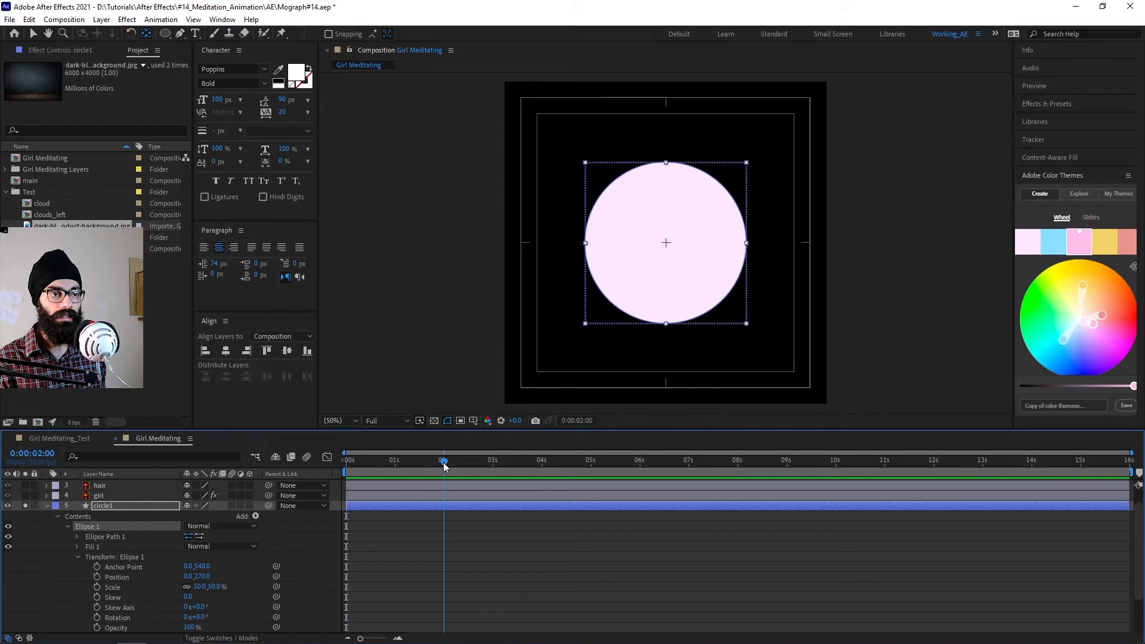
{"action": "left_click", "coordinate": [443, 463]}
{"action": "left_click", "coordinate": [97, 587]}
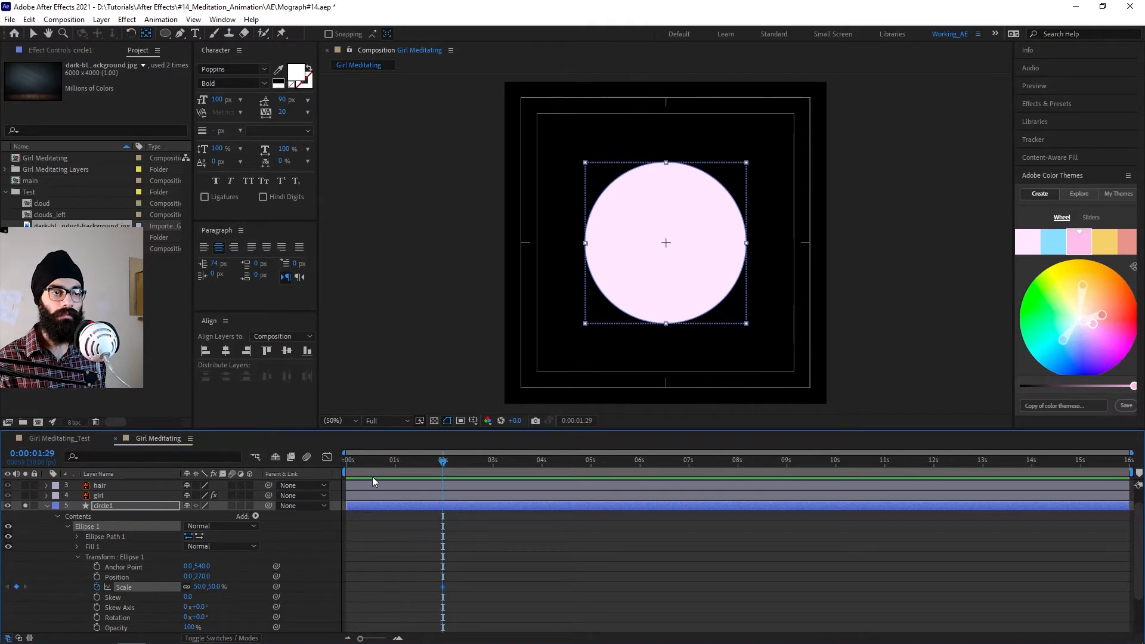
{"action": "left_click_drag", "start_coordinate": [443, 463], "coordinate": [337, 462]}
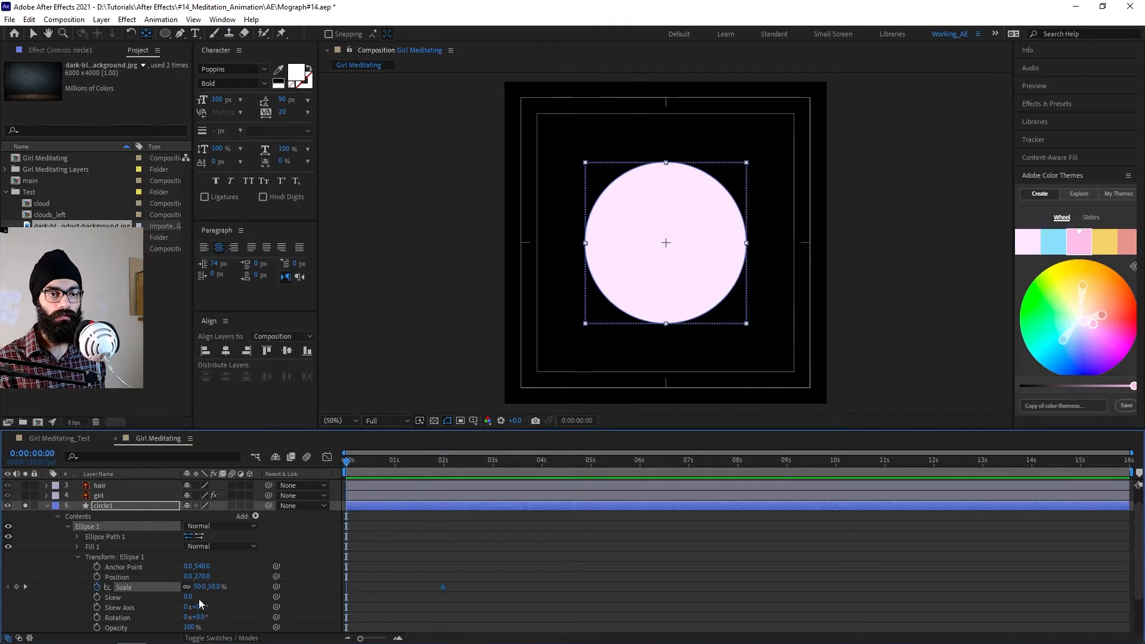
{"action": "left_click", "coordinate": [198, 587]}
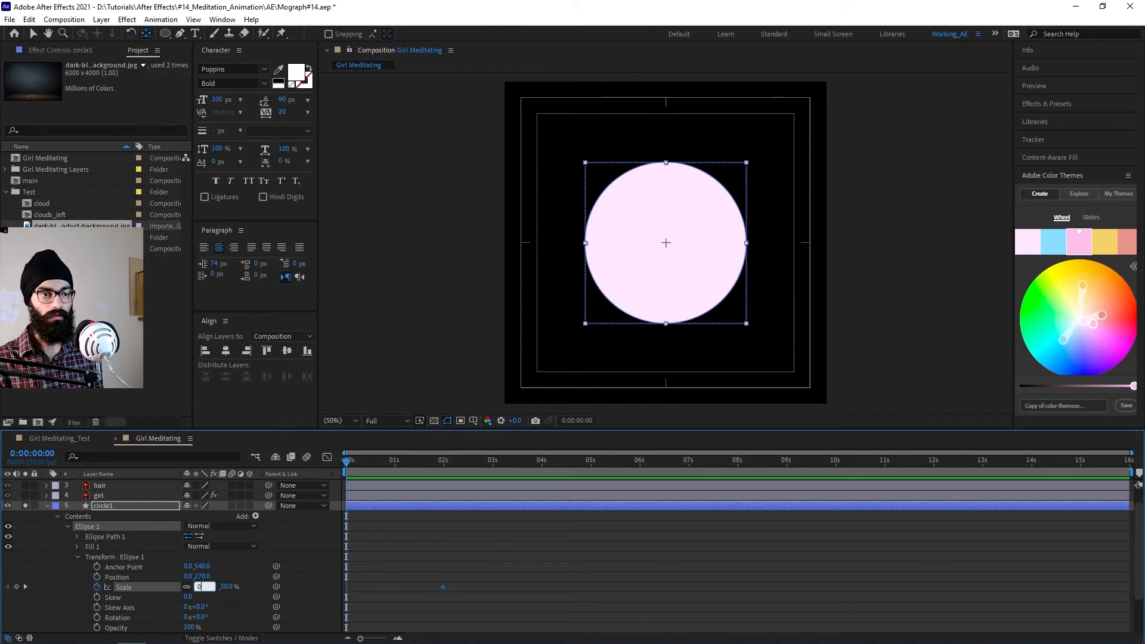
{"action": "type", "text": "0"}
{"action": "key", "text": "Return"}
Preview the circle's growth and apply Easy Ease to both Scale keyframes
{"action": "key", "text": "space"}
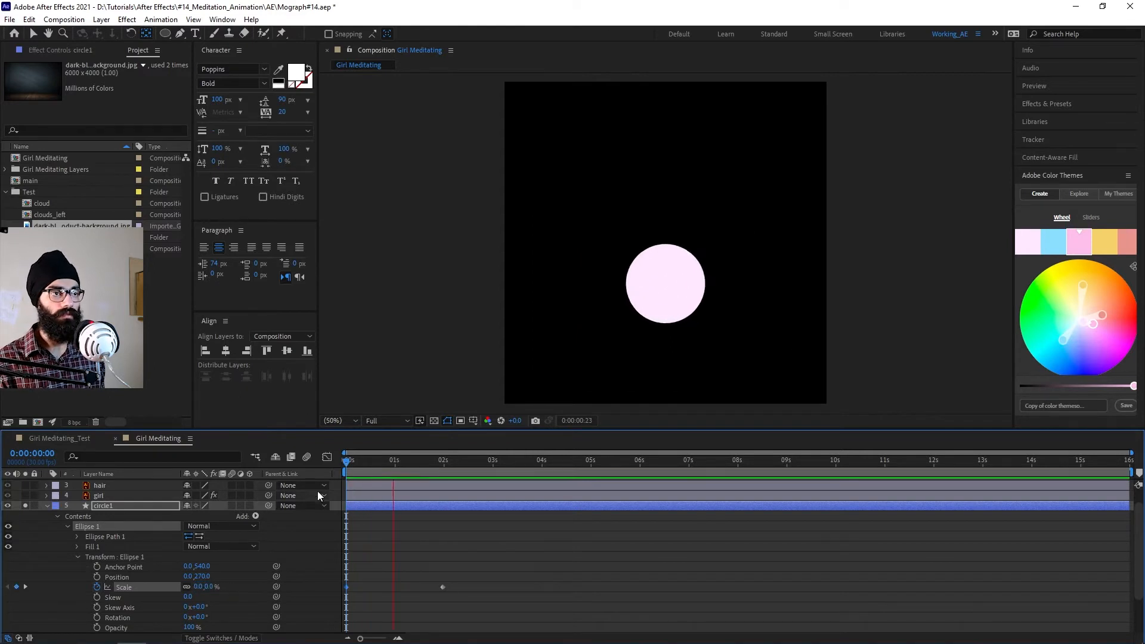
{"action": "left_click_drag", "start_coordinate": [493, 605], "coordinate": [339, 557]}
{"action": "key", "text": "F9"}
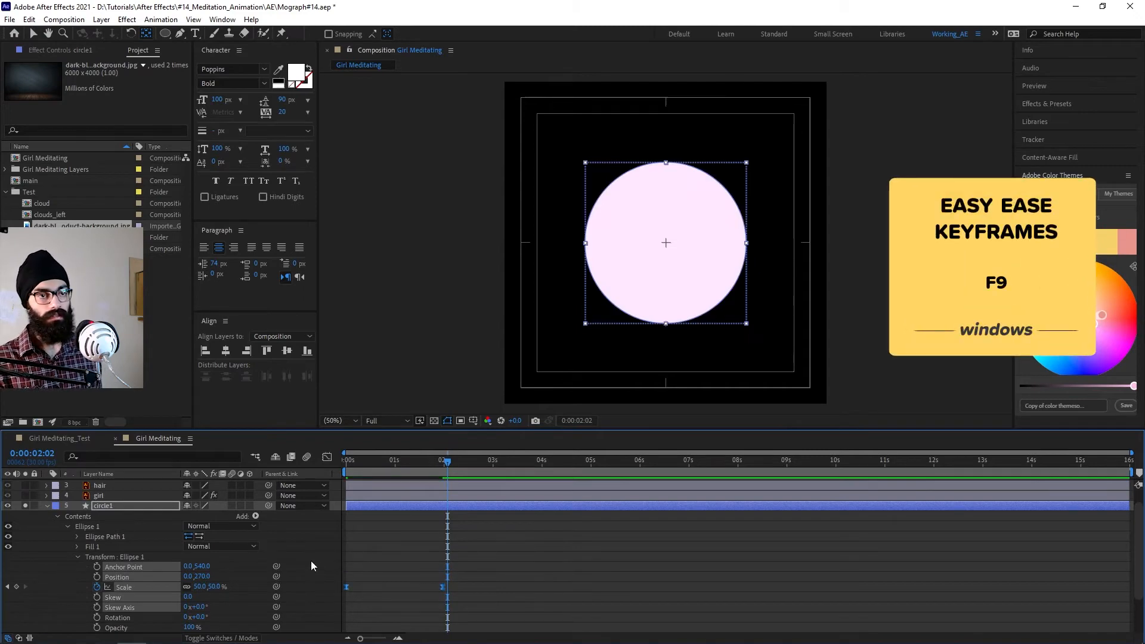
Reshape the speed graph of Ellipse 1's Scale keyframes into a steep peak midway between them and preview the circle's growth
{"action": "left_click", "coordinate": [327, 457]}
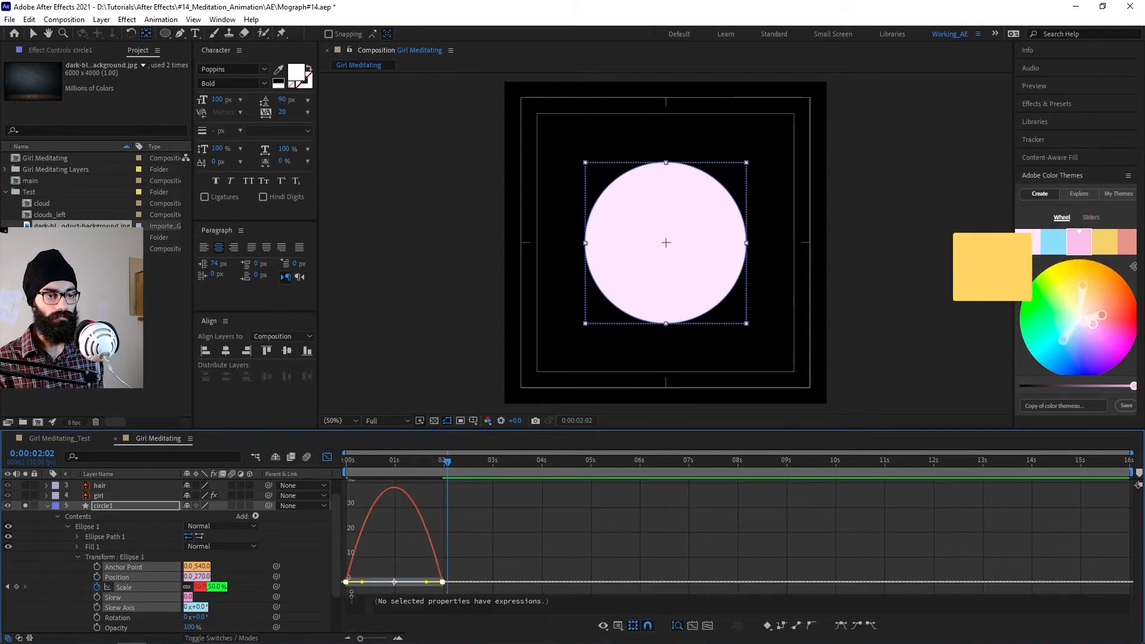
{"action": "left_click_drag", "start_coordinate": [361, 583], "coordinate": [401, 588]}
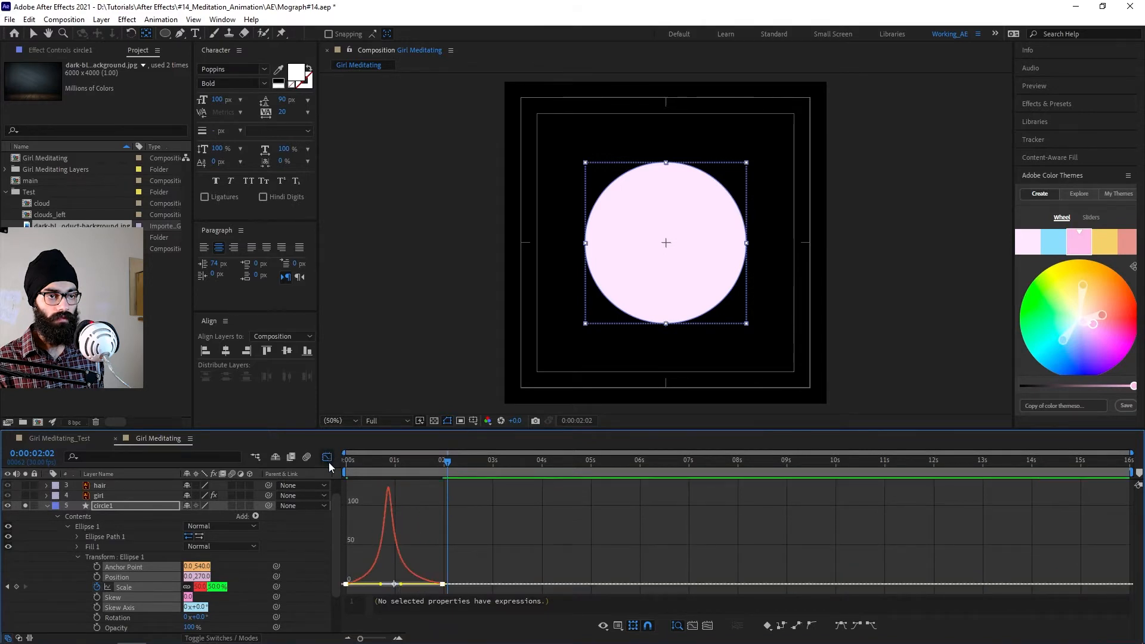
{"action": "left_click", "coordinate": [329, 462]}
{"action": "key", "text": "Home"}
{"action": "key", "text": "space"}
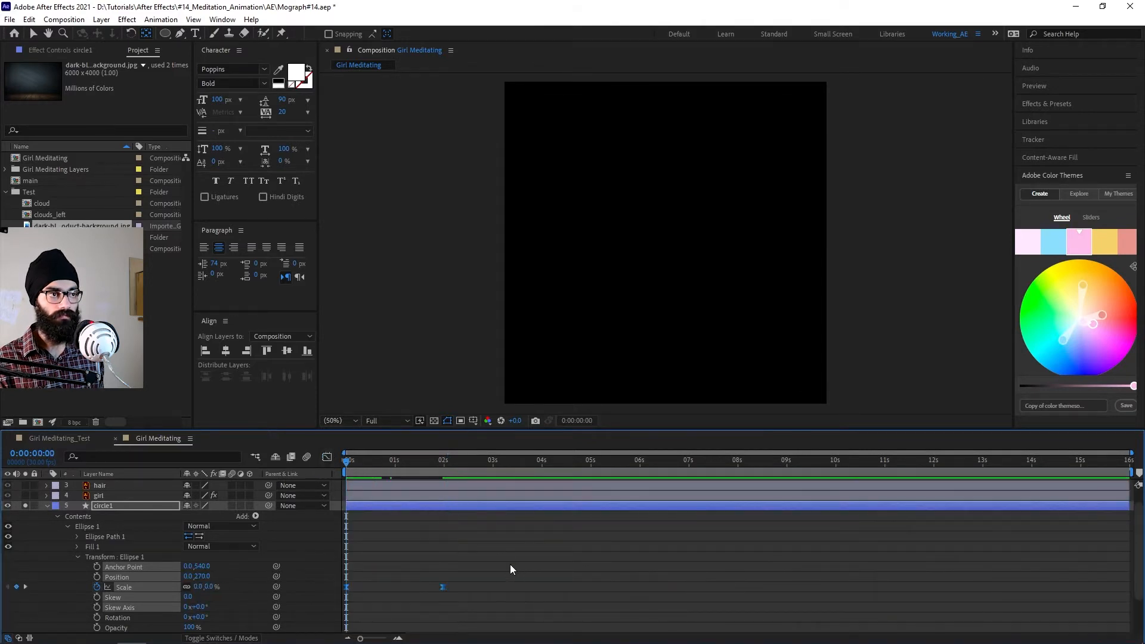
{"action": "key", "text": "space"}
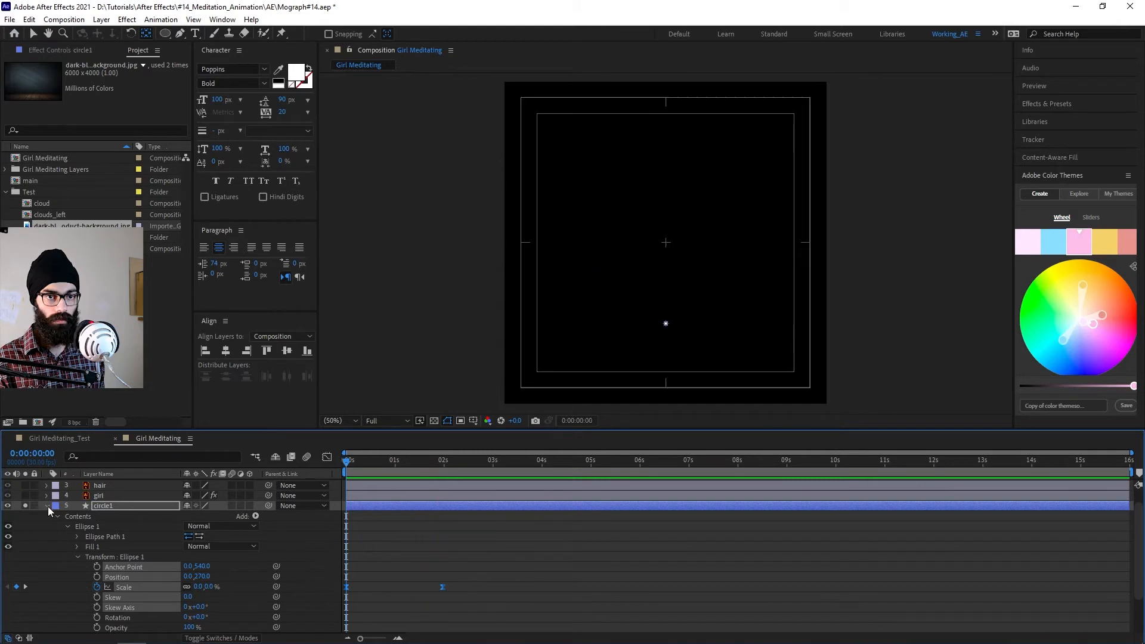
Collapse the circle1 layer, turn off its solo, and preview the circle growing behind the girl
{"action": "left_click", "coordinate": [47, 505]}
{"action": "left_click", "coordinate": [26, 524]}
{"action": "key", "text": "space"}
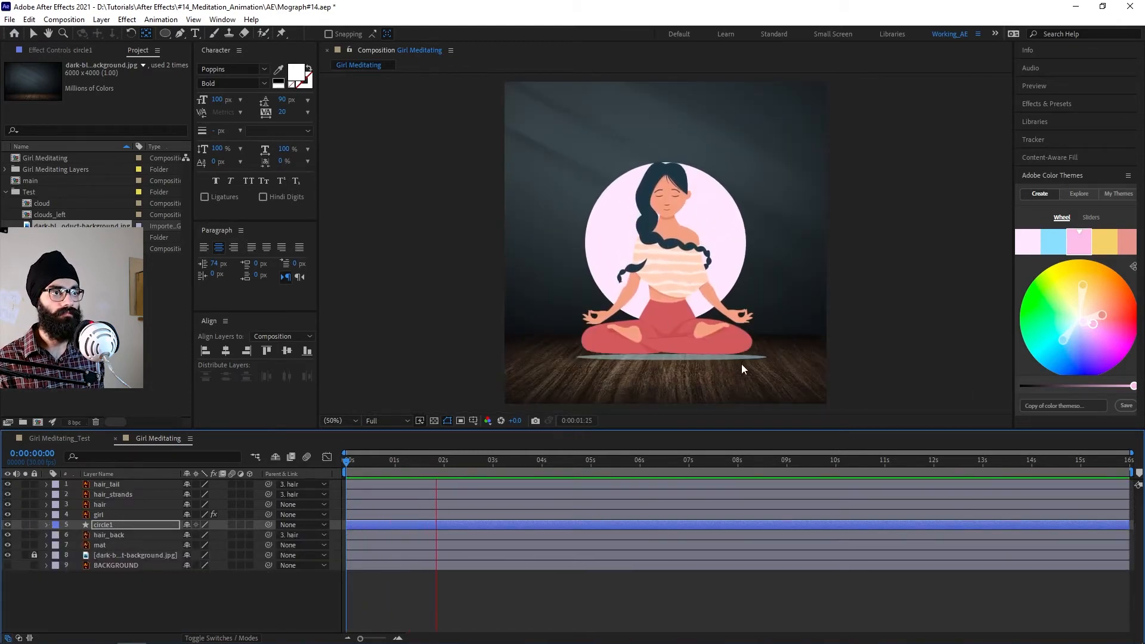
{"action": "key", "text": "space"}
{"action": "left_click_drag", "start_coordinate": [392, 485], "coordinate": [413, 488]}
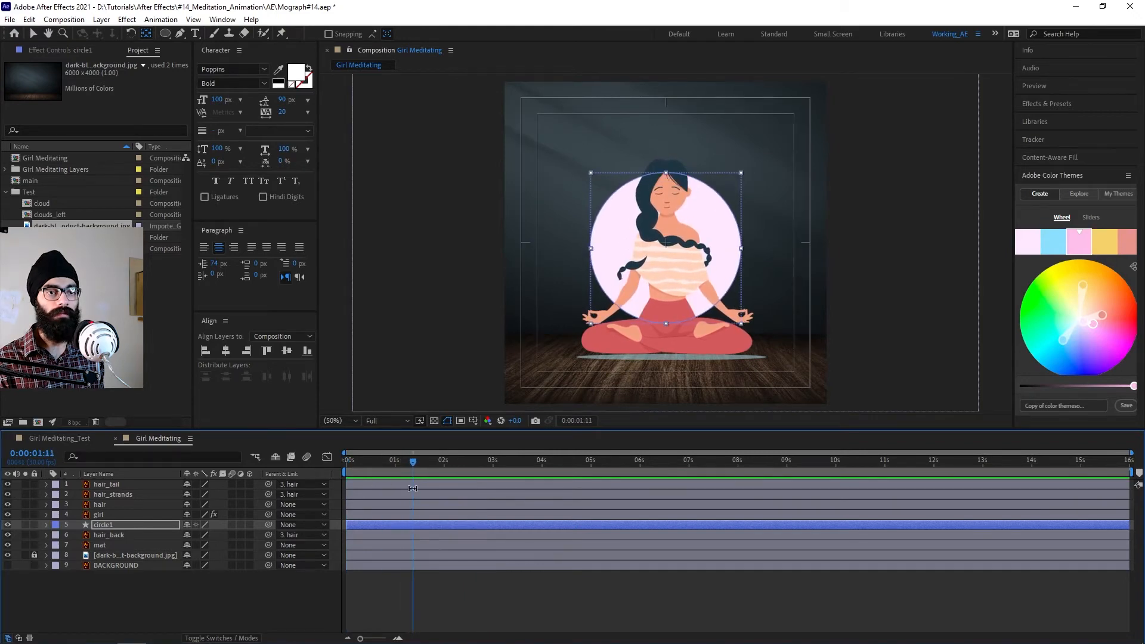
Duplicate the circle1 layer and place the copy, circle2, directly below circle1
{"action": "left_click", "coordinate": [133, 582]}
{"action": "left_click", "coordinate": [133, 523]}
{"action": "key", "text": "ctrl+d"}
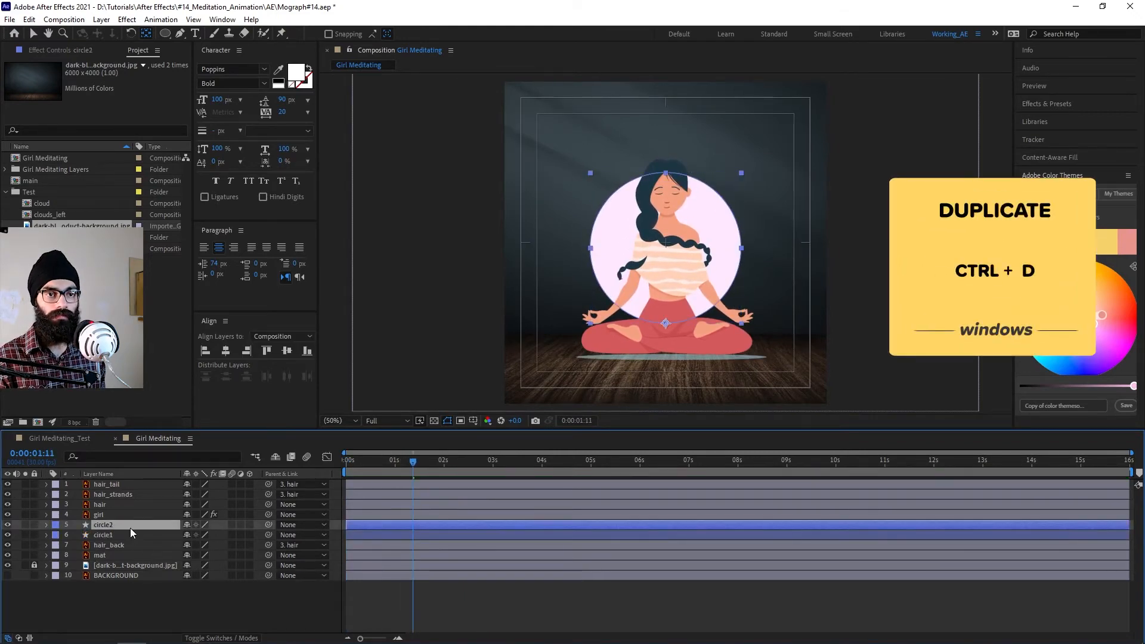
{"action": "left_click_drag", "start_coordinate": [130, 527], "coordinate": [132, 543]}
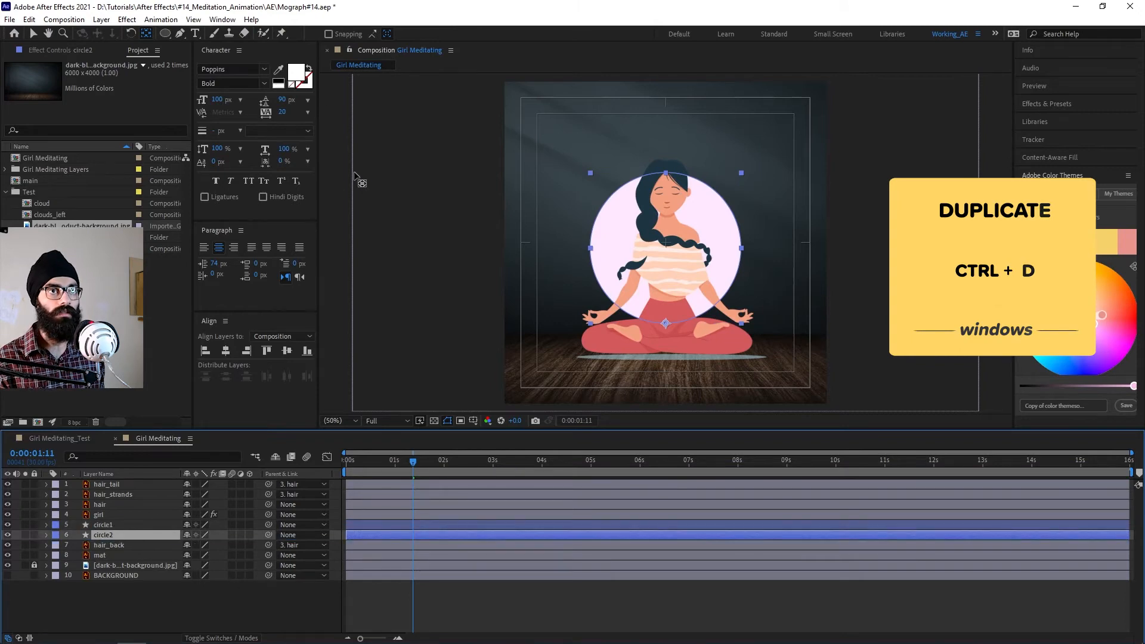
Change circle2's fill to the yellow theme swatch, F6D26A, by sampling it with the eyedropper
{"action": "left_click", "coordinate": [150, 599]}
{"action": "left_click", "coordinate": [142, 536]}
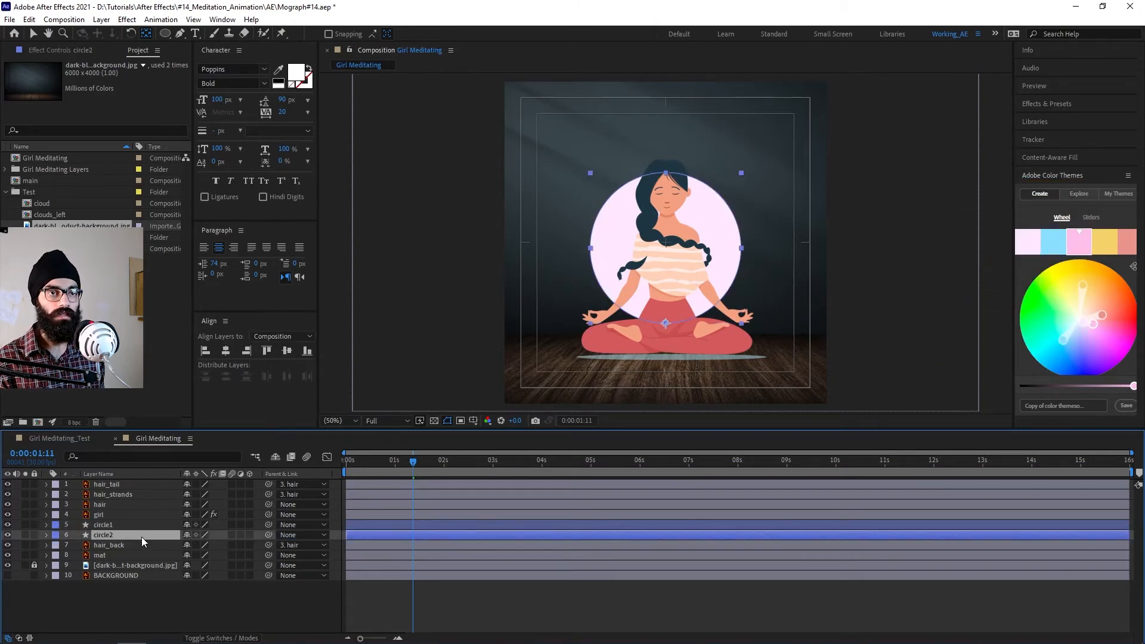
{"action": "key", "text": "v"}
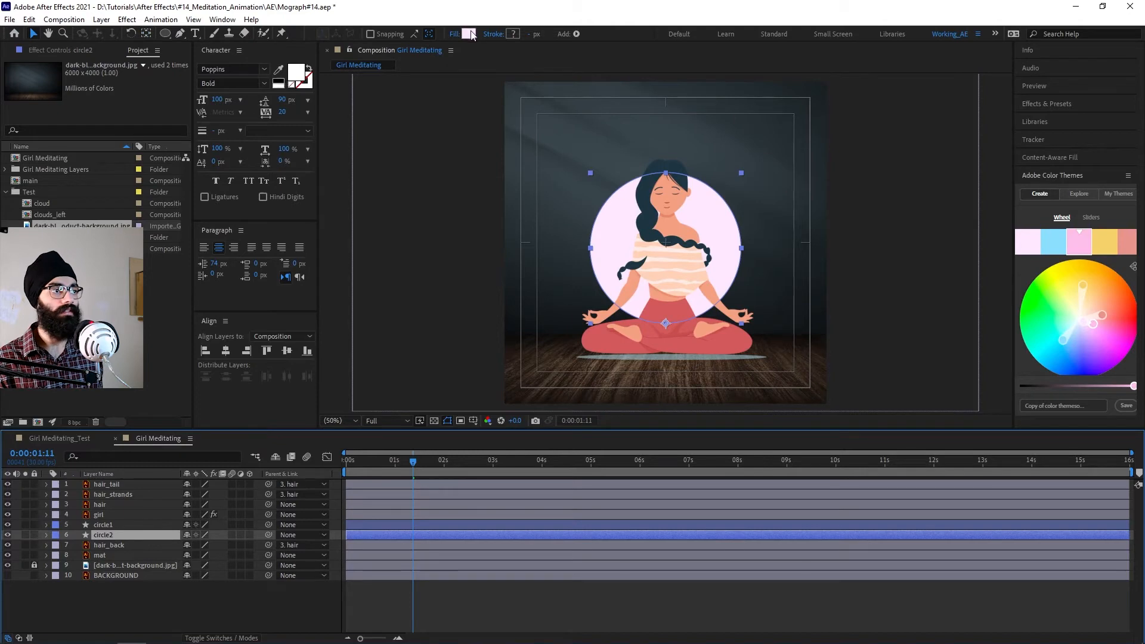
{"action": "left_click", "coordinate": [470, 34]}
{"action": "left_click", "coordinate": [484, 150]}
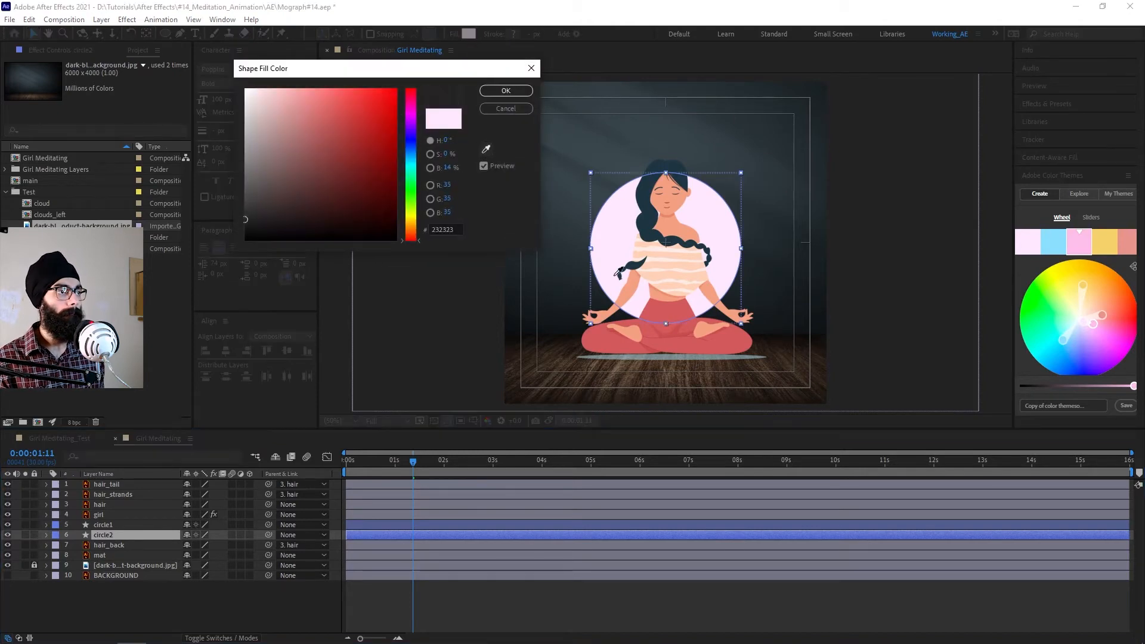
{"action": "left_click", "coordinate": [1056, 250]}
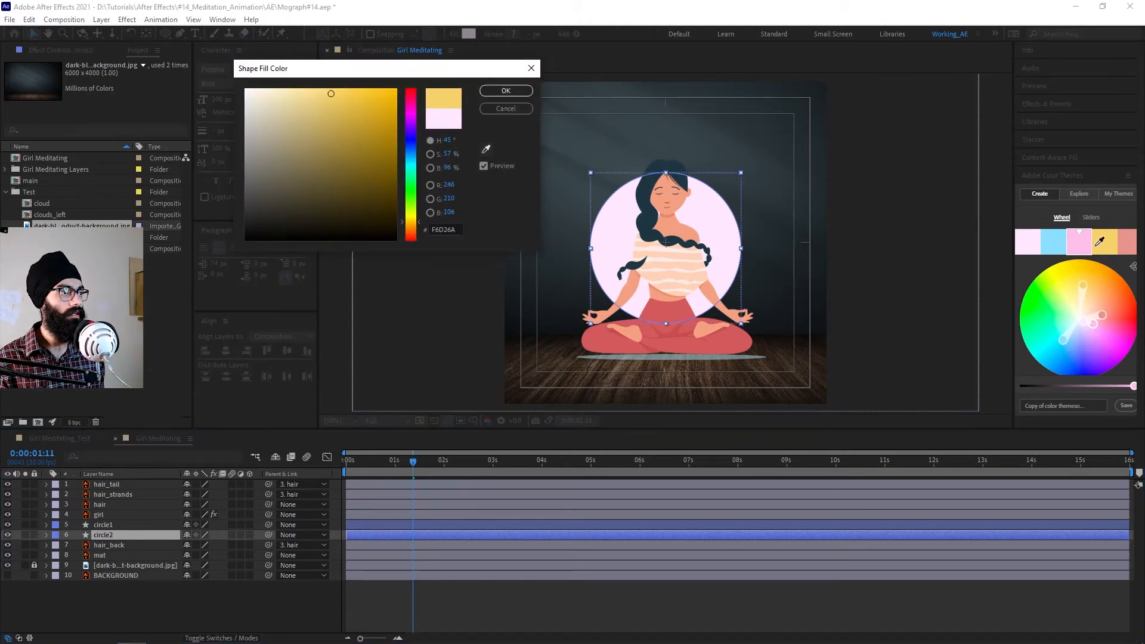
{"action": "left_click", "coordinate": [1108, 242]}
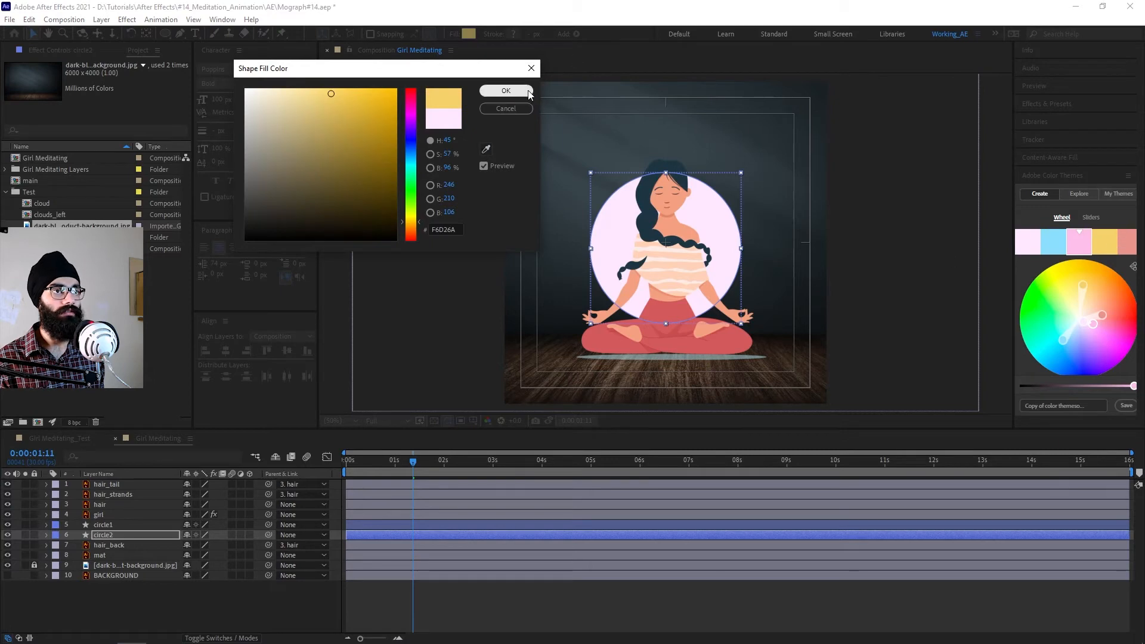
{"action": "left_click", "coordinate": [506, 90]}
Reveal circle2's keyframes and set its Scale to 60% at 0:00:01:29
{"action": "key", "text": "u"}
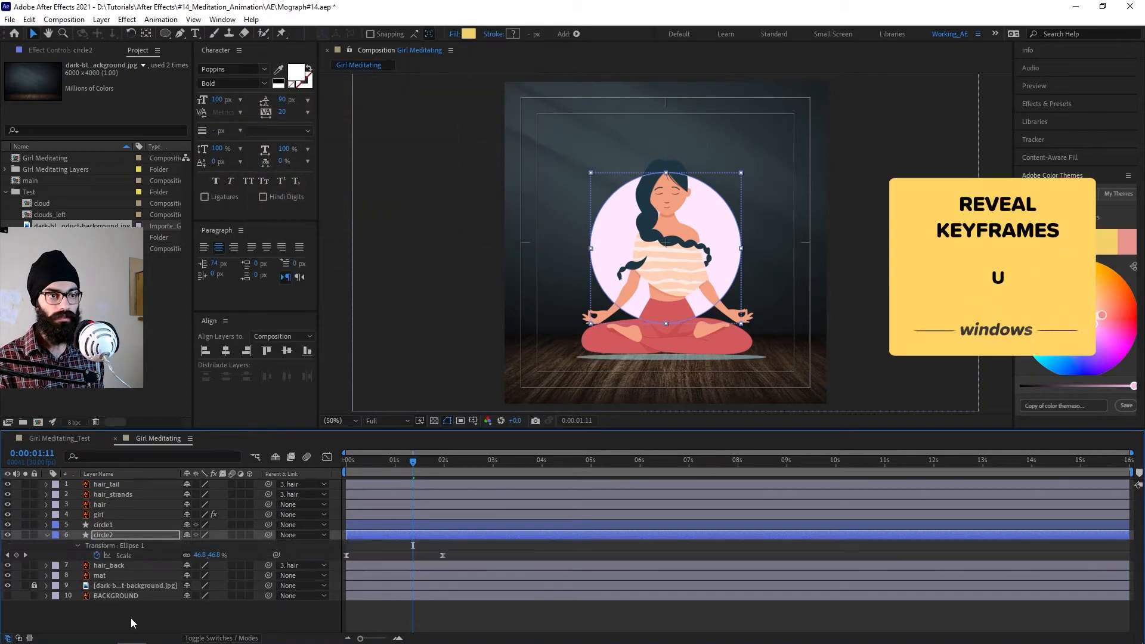
{"action": "left_click", "coordinate": [441, 469]}
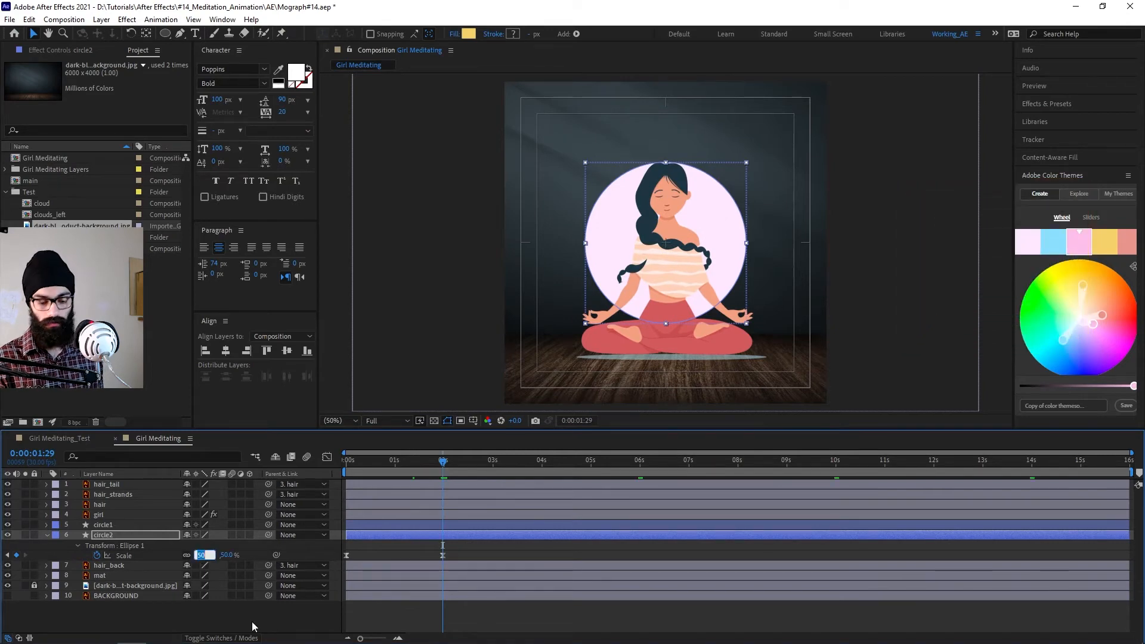
{"action": "type", "text": "60"}
{"action": "key", "text": "Return"}
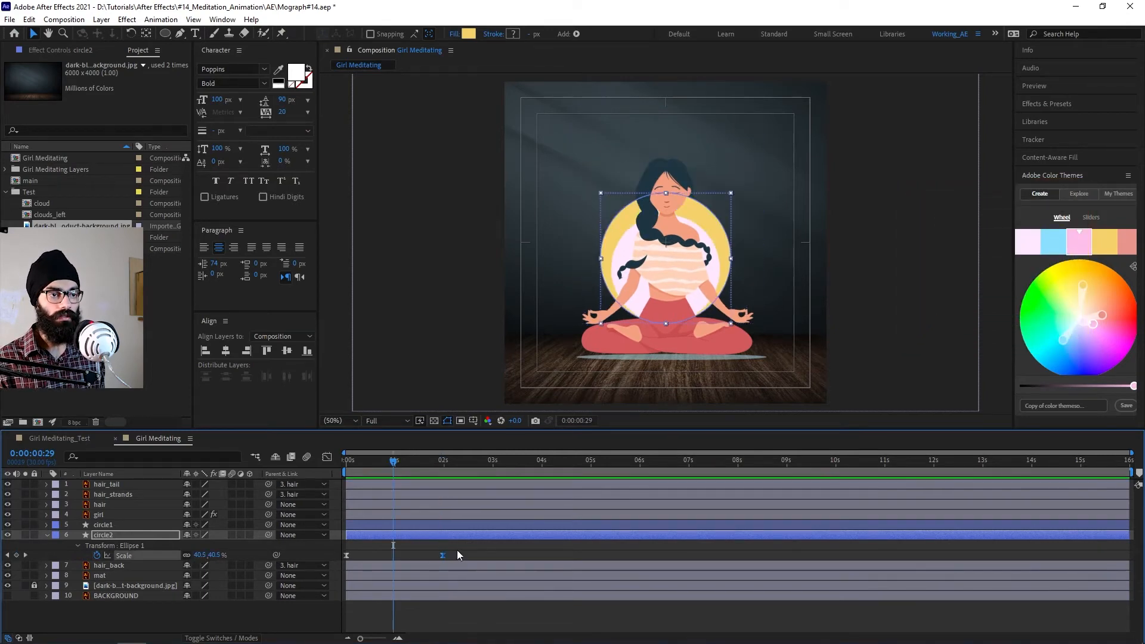
Shift both of circle2's Scale keyframes so the first sits at 0:00:00:29, and preview the two circles growing
{"action": "left_click_drag", "start_coordinate": [457, 555], "coordinate": [389, 557]}
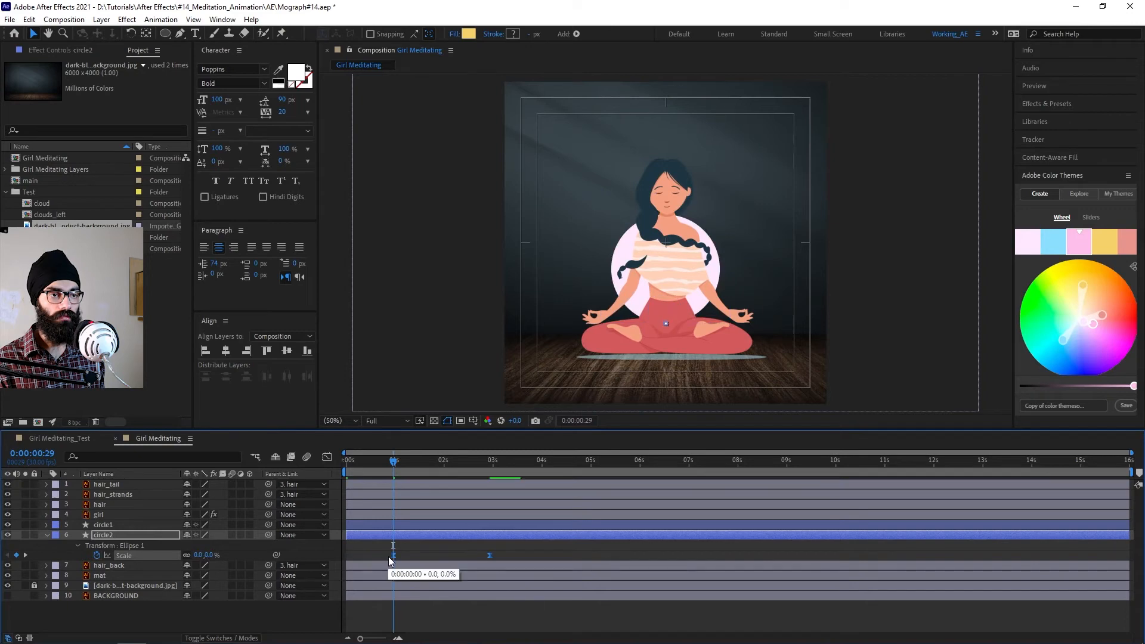
{"action": "key", "text": "Home"}
{"action": "key", "text": "space"}
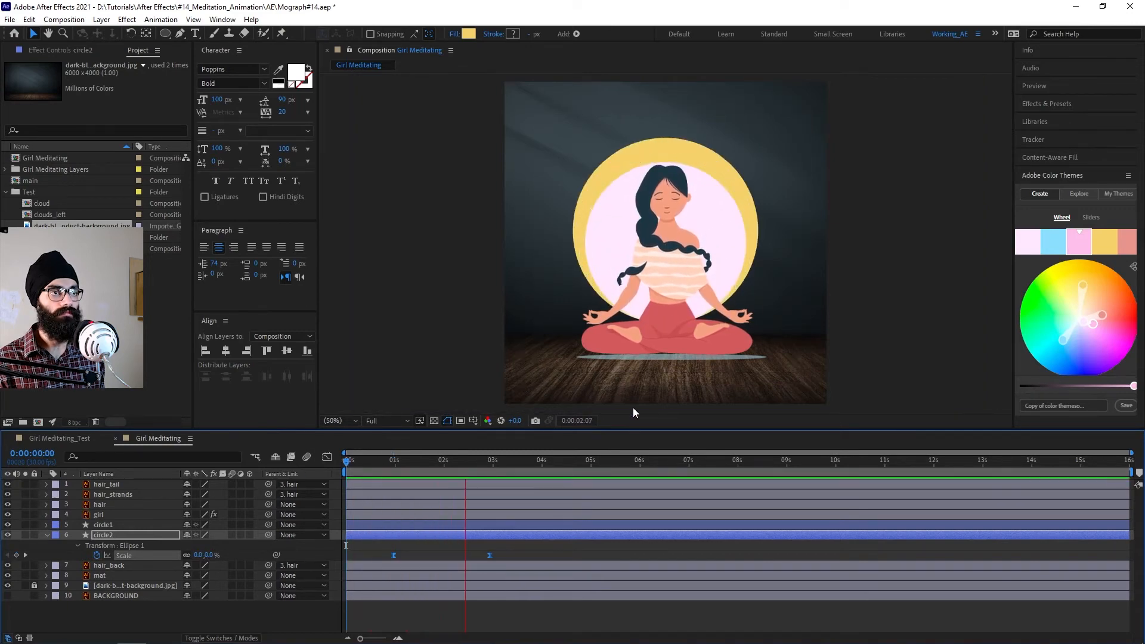
{"action": "key", "text": "space"}
{"action": "left_click_drag", "start_coordinate": [442, 499], "coordinate": [478, 505]}
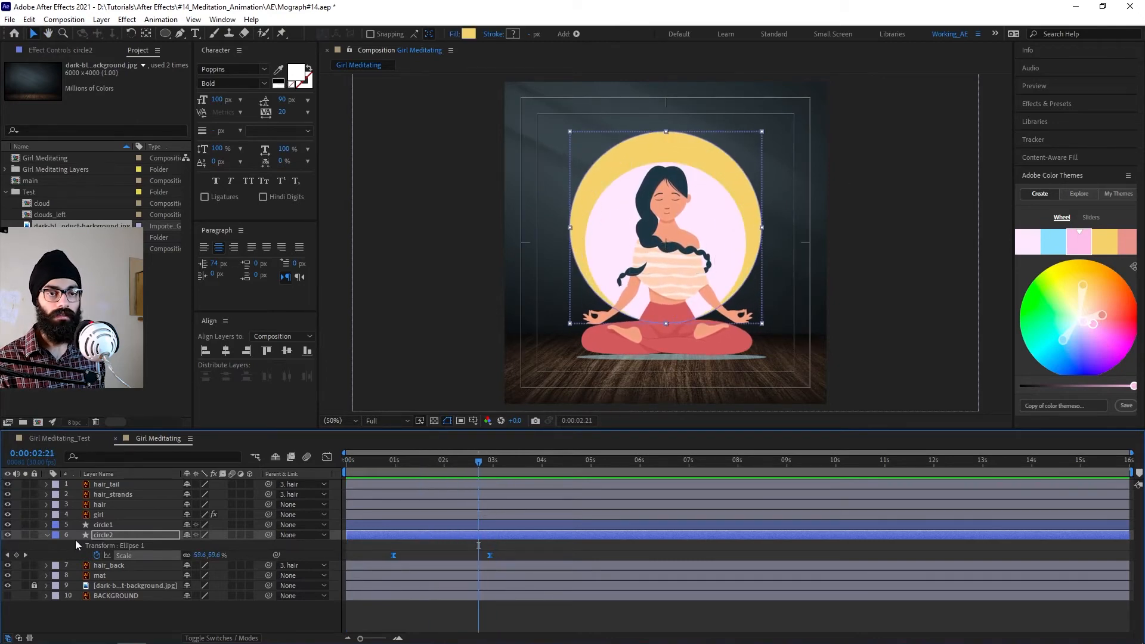
Set the circle1 layer's Opacity to 70% and preview the animation from the start
{"action": "left_click", "coordinate": [48, 535]}
{"action": "left_click", "coordinate": [104, 525]}
{"action": "key", "text": "t"}
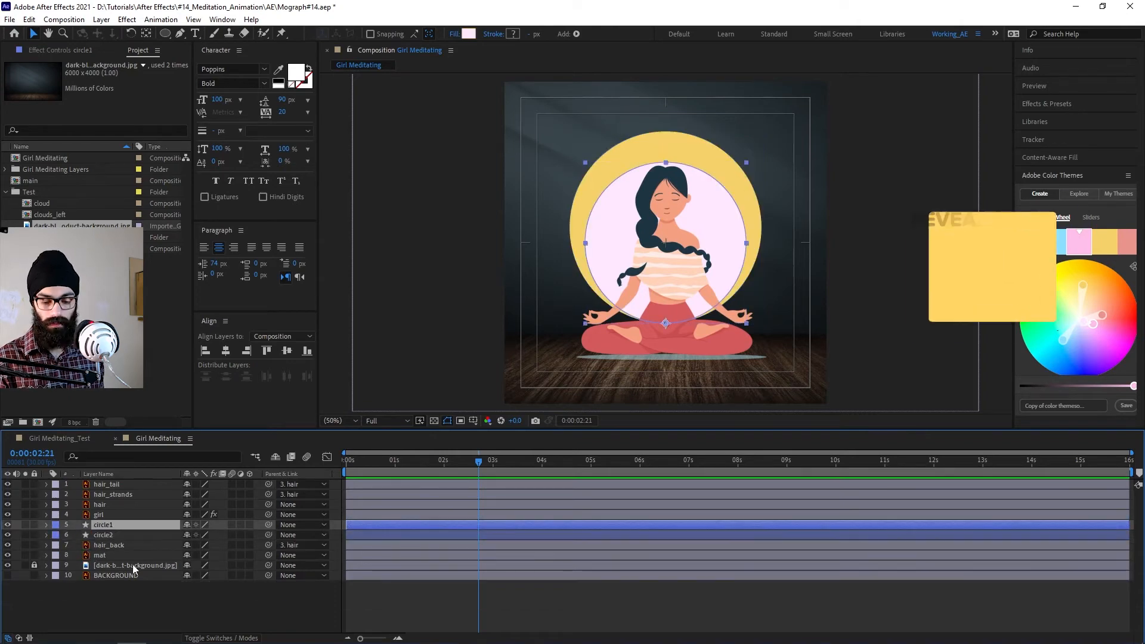
{"action": "left_click", "coordinate": [190, 535]}
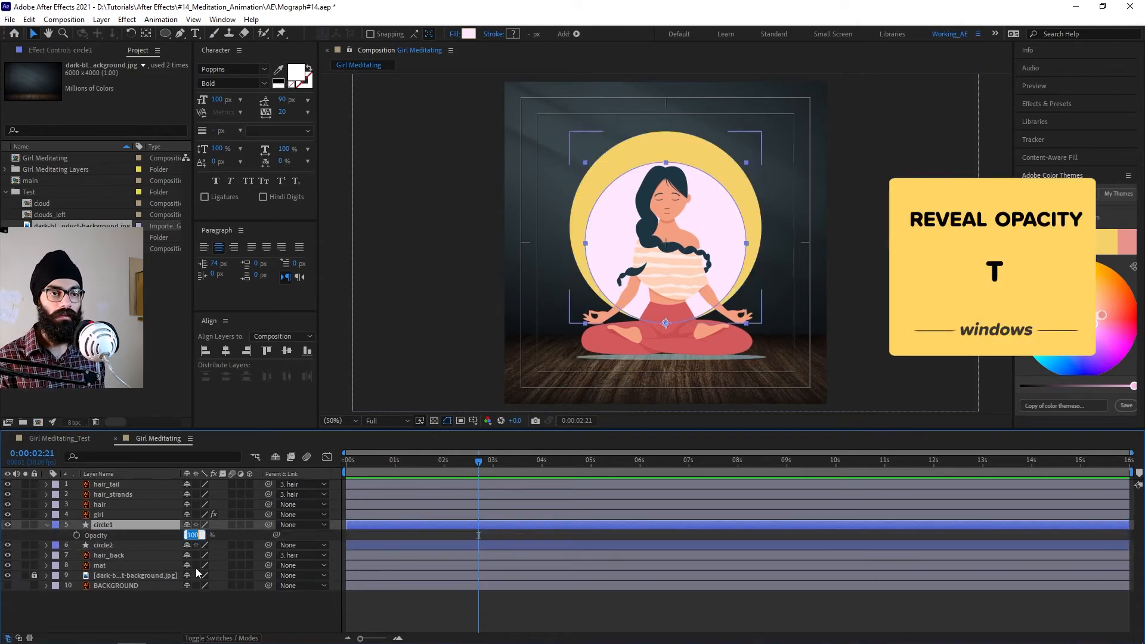
{"action": "type", "text": "80"}
{"action": "key", "text": "Return"}
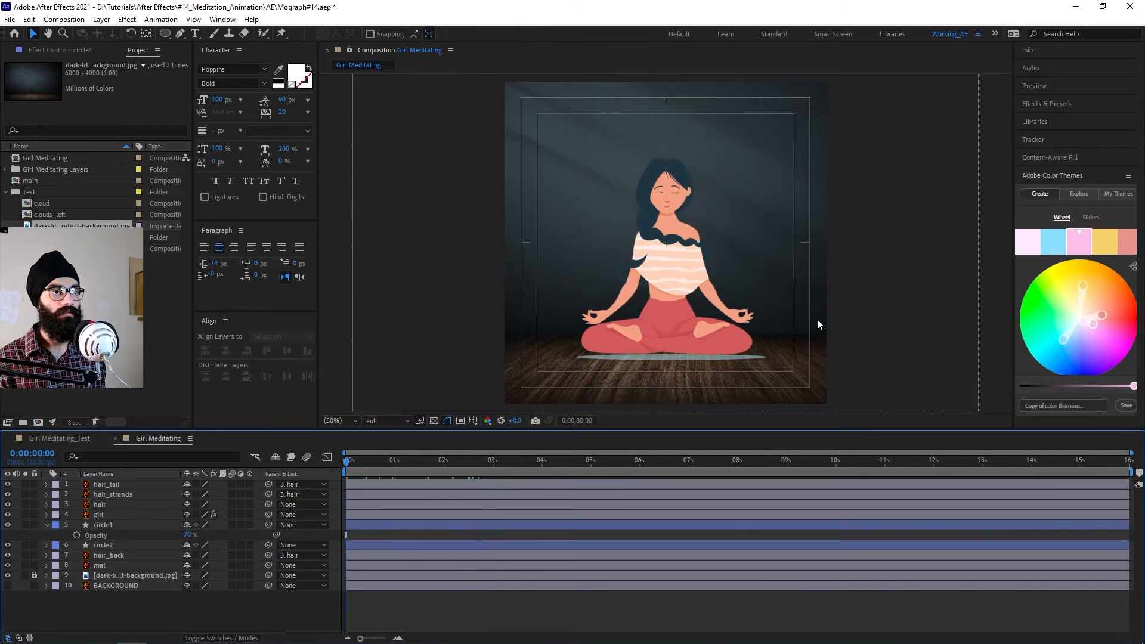
{"action": "key", "text": "space"}
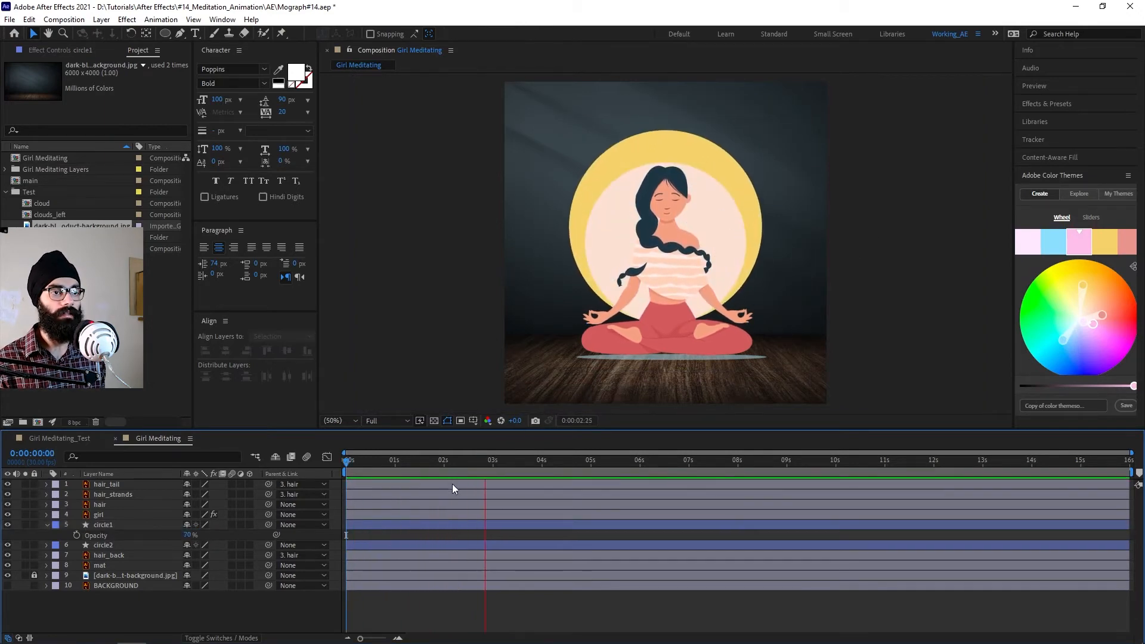
{"action": "key", "text": "space"}
Duplicate the circle2 layer and place the copy, circle3, directly below circle2
{"action": "left_click", "coordinate": [102, 535]}
{"action": "key", "text": "ctrl+d"}
{"action": "left_click_drag", "start_coordinate": [127, 545], "coordinate": [115, 546]}
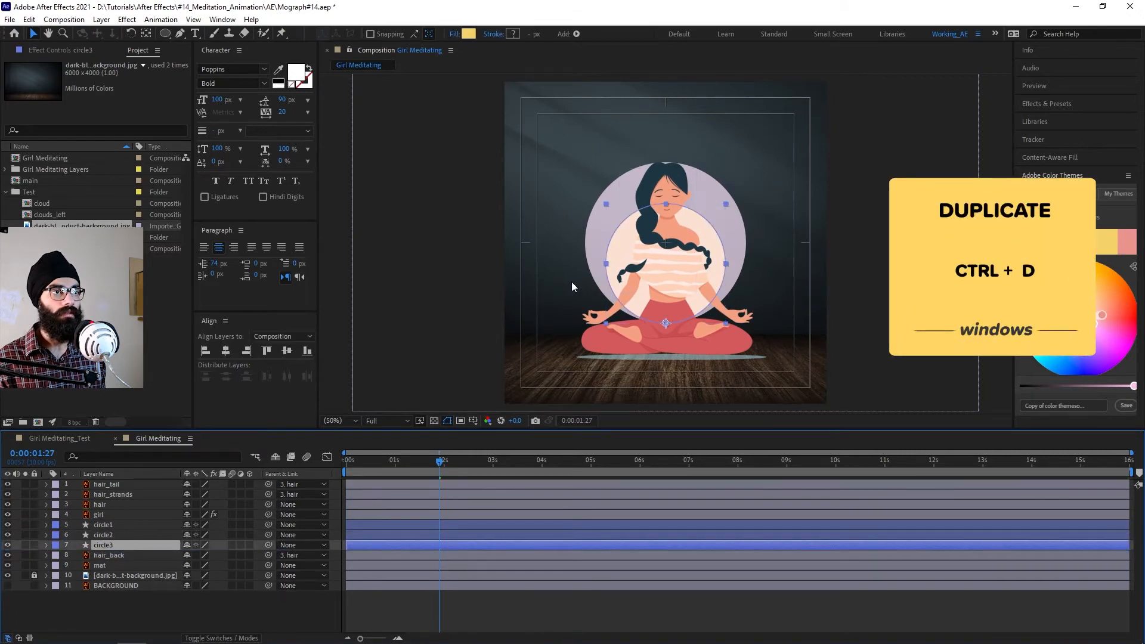
Change circle3's fill to the light blue theme swatch, 8BDFFD, by sampling it with the eyedropper
{"action": "left_click", "coordinate": [471, 34]}
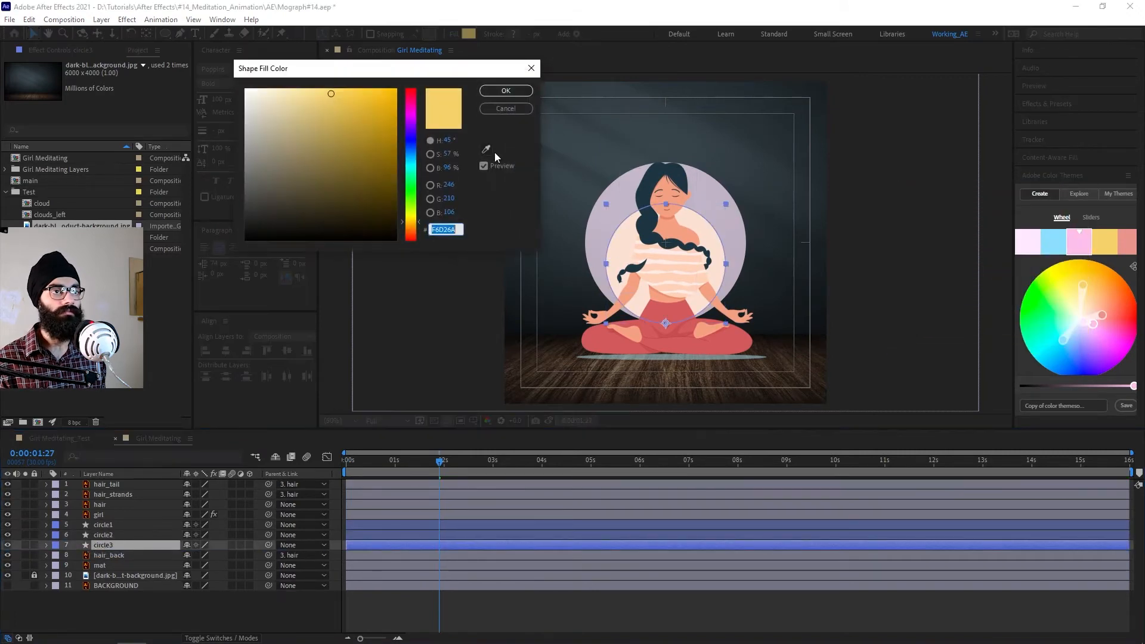
{"action": "left_click", "coordinate": [485, 149]}
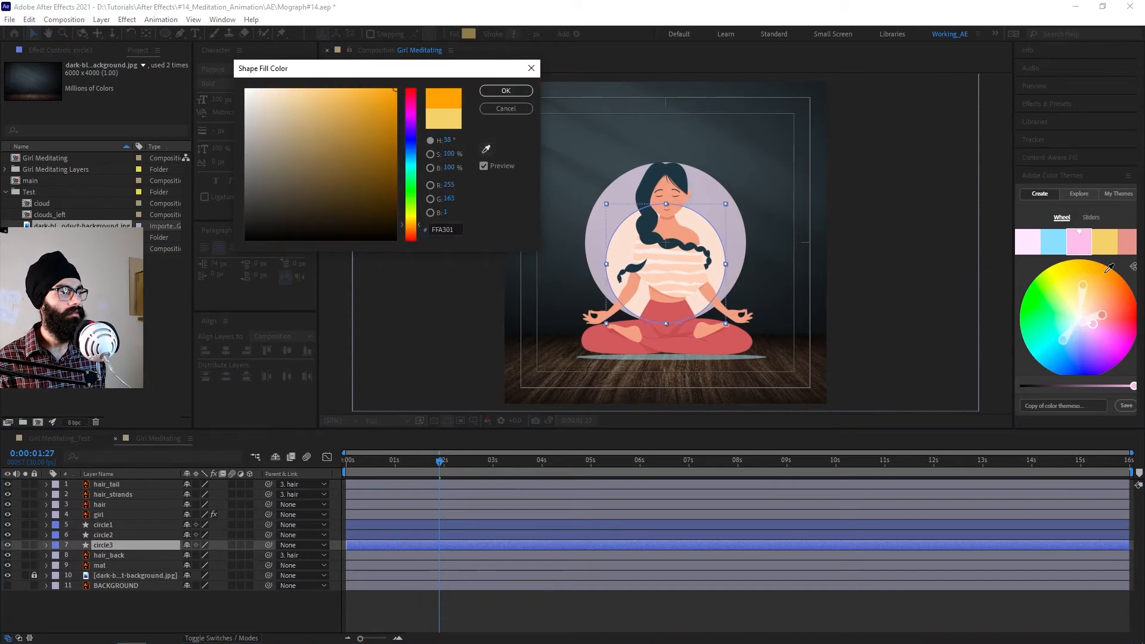
{"action": "left_click", "coordinate": [1062, 239]}
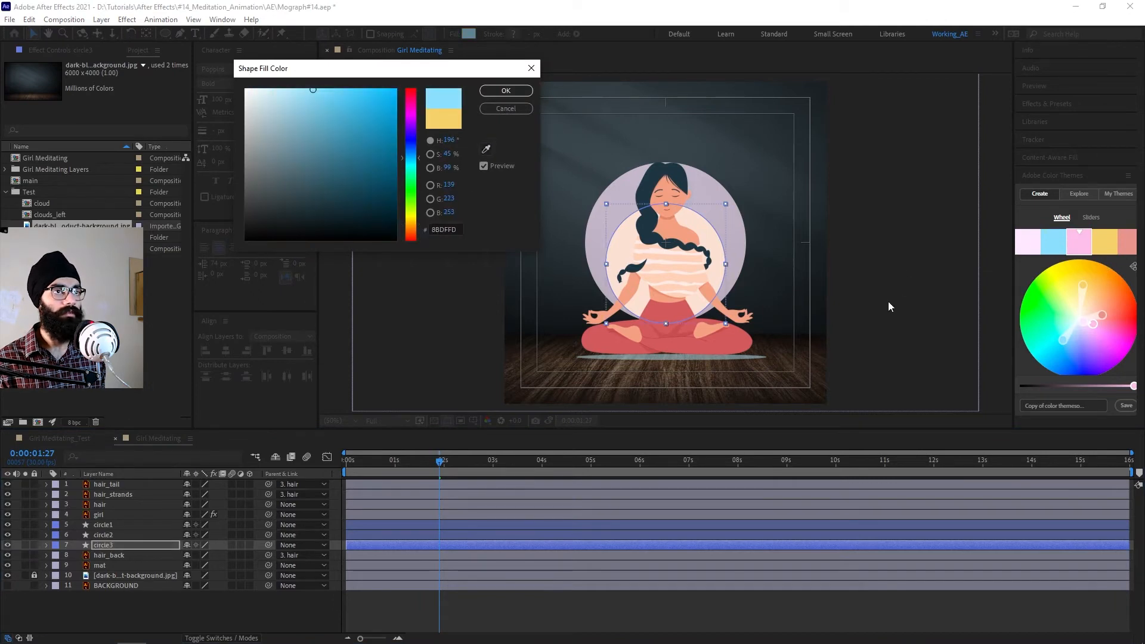
{"action": "key", "text": "Return"}
Reveal circle3's keyframes and set its Scale to 70% at 0:00:02:28
{"action": "key", "text": "u"}
{"action": "left_click_drag", "start_coordinate": [440, 461], "coordinate": [487, 477]}
{"action": "left_click", "coordinate": [199, 565]}
{"action": "type", "text": "70"}
{"action": "key", "text": "Return"}
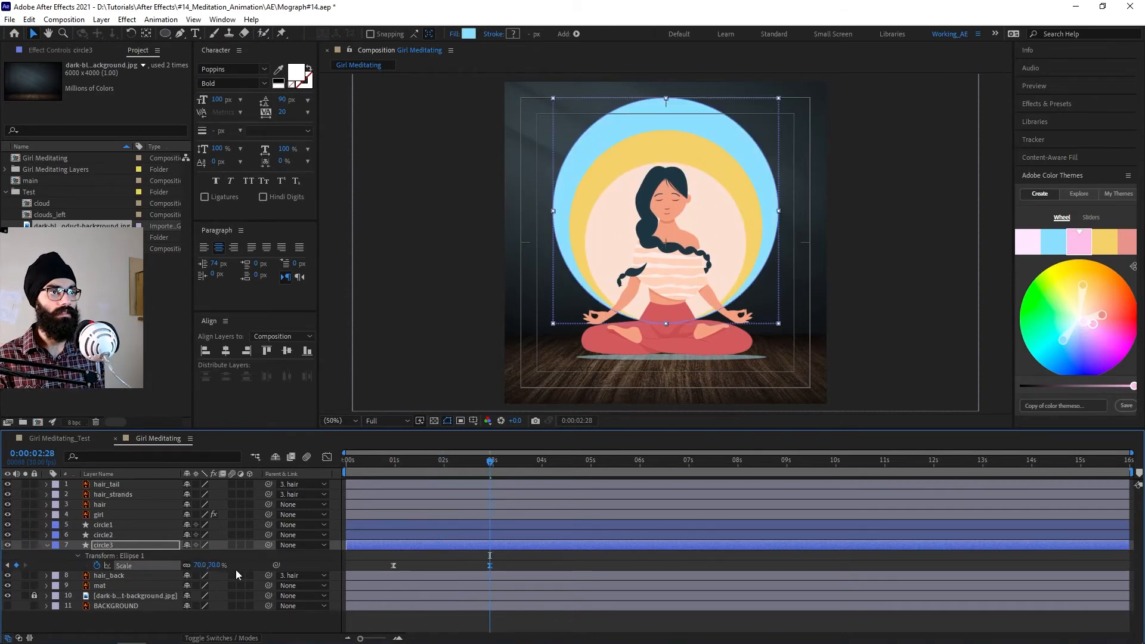
Set the circle2 layer's Opacity to 70%
{"action": "left_click", "coordinate": [131, 535]}
{"action": "key", "text": "t"}
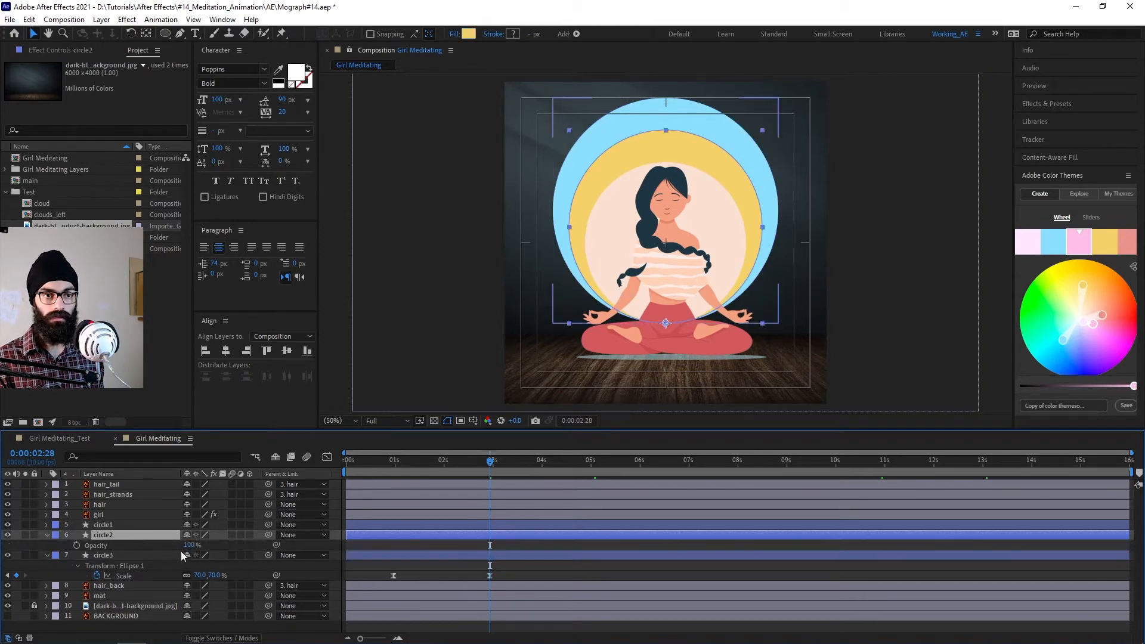
{"action": "left_click", "coordinate": [192, 545]}
{"action": "type", "text": "70"}
{"action": "key", "text": "Return"}
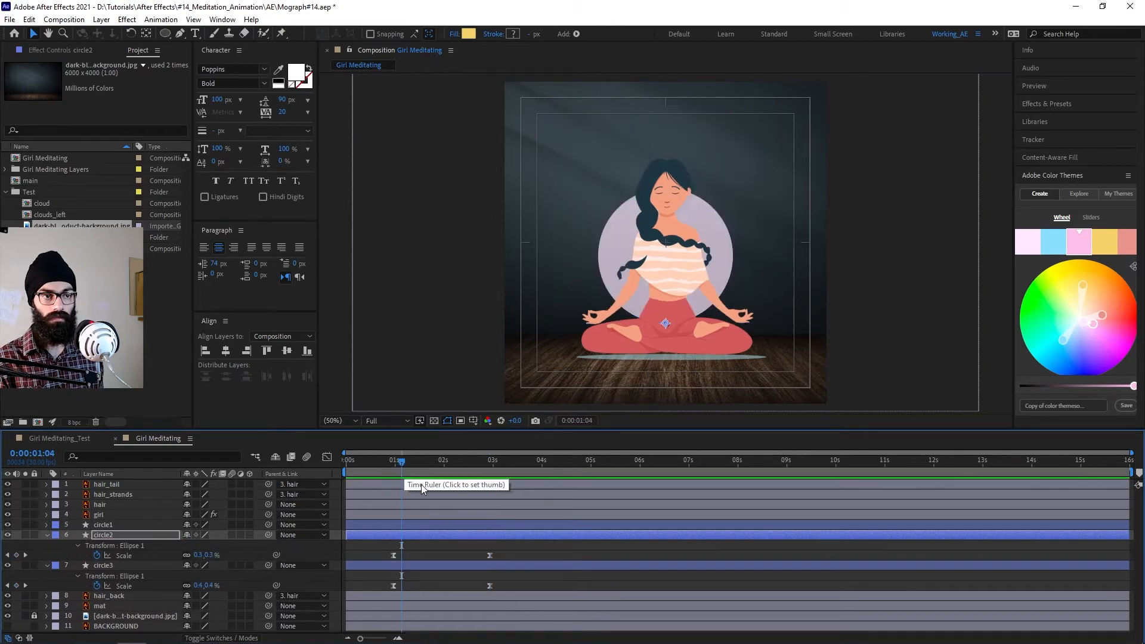
Shift both of circle3's Scale keyframes so the first sits at 0:00:01:04, and preview the animation from the start
{"action": "left_click", "coordinate": [394, 586]}
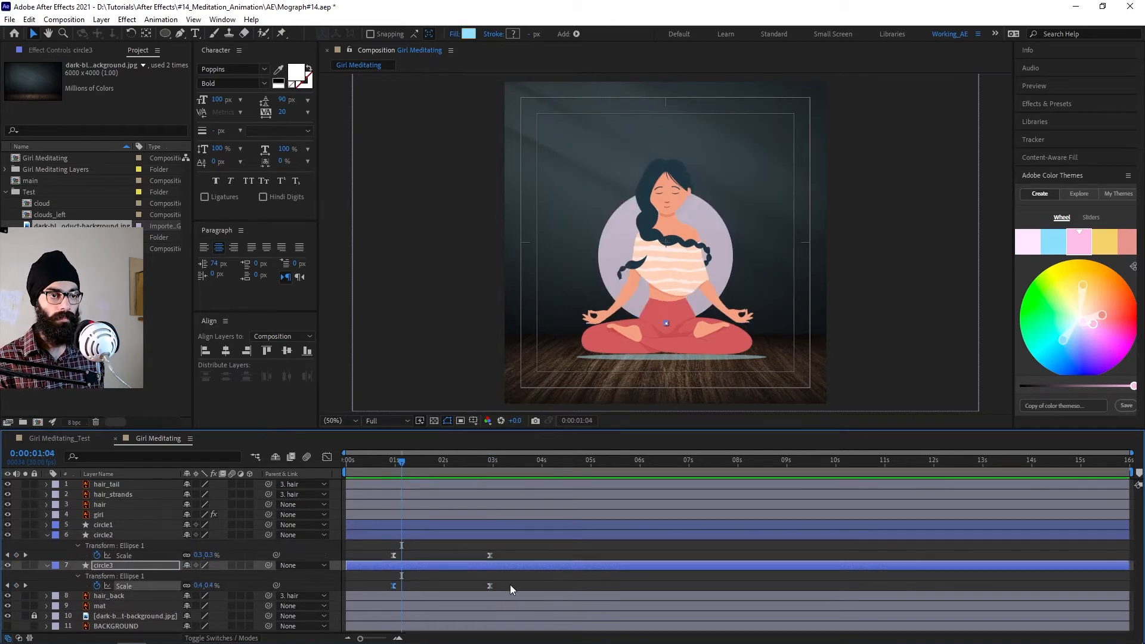
{"action": "left_click_drag", "start_coordinate": [385, 587], "coordinate": [402, 585]}
{"action": "key", "text": "Home"}
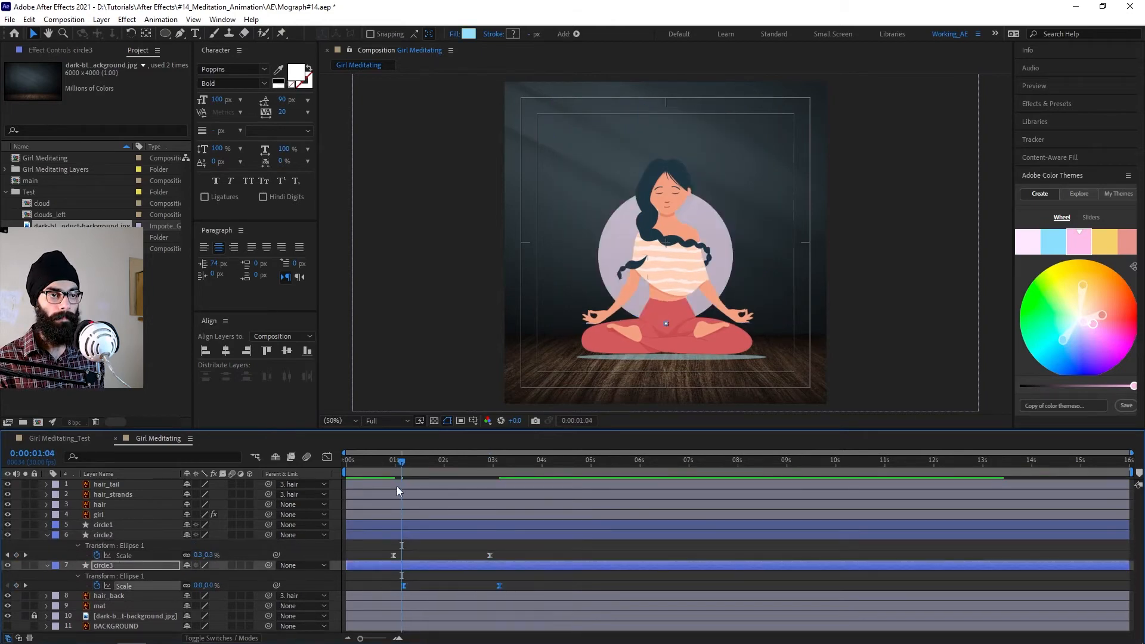
{"action": "key", "text": "space"}
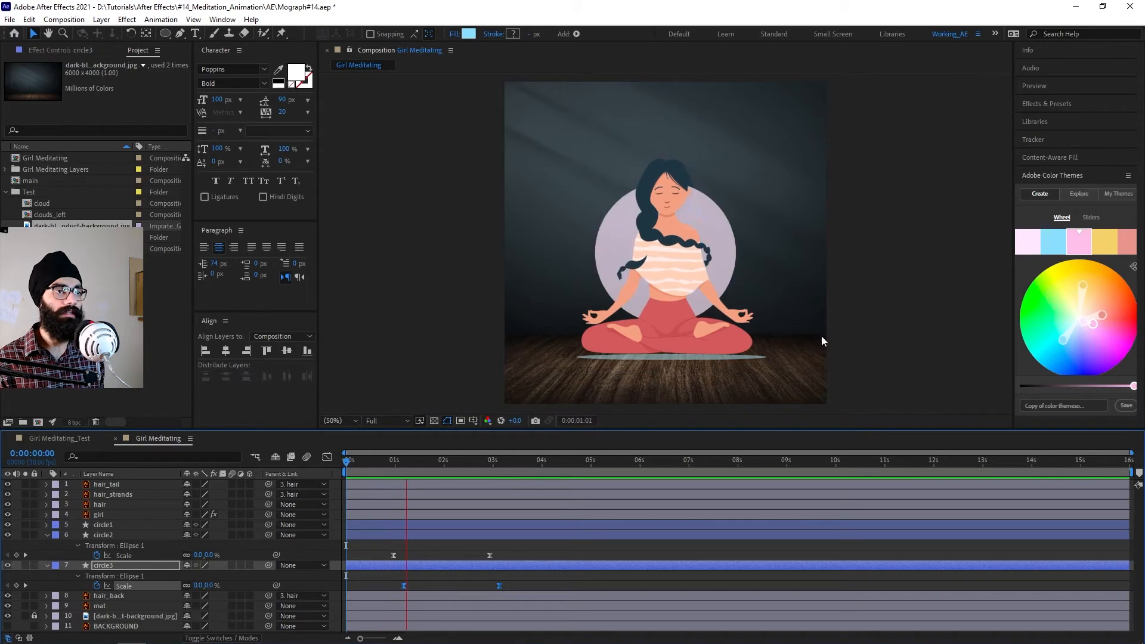
{"action": "key", "text": "space"}
Shift circle2's Scale keyframe pair earlier to start at about 0.4 s and circle3's pair to about 0.9 s, and preview from the start
{"action": "left_click", "coordinate": [934, 257]}
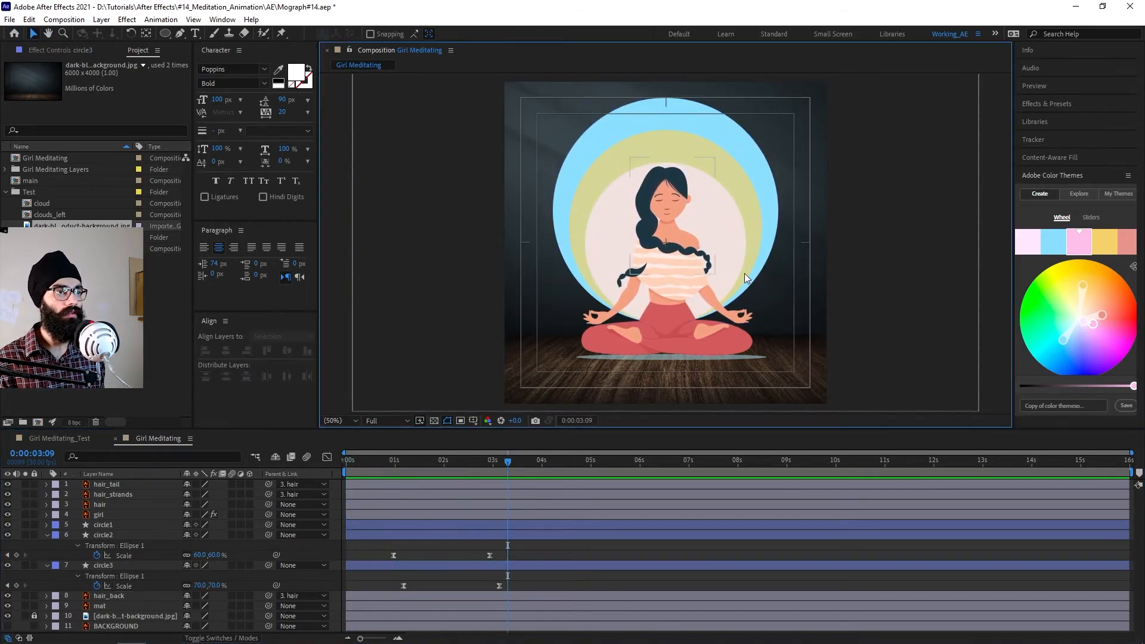
{"action": "left_click_drag", "start_coordinate": [517, 571], "coordinate": [366, 576]}
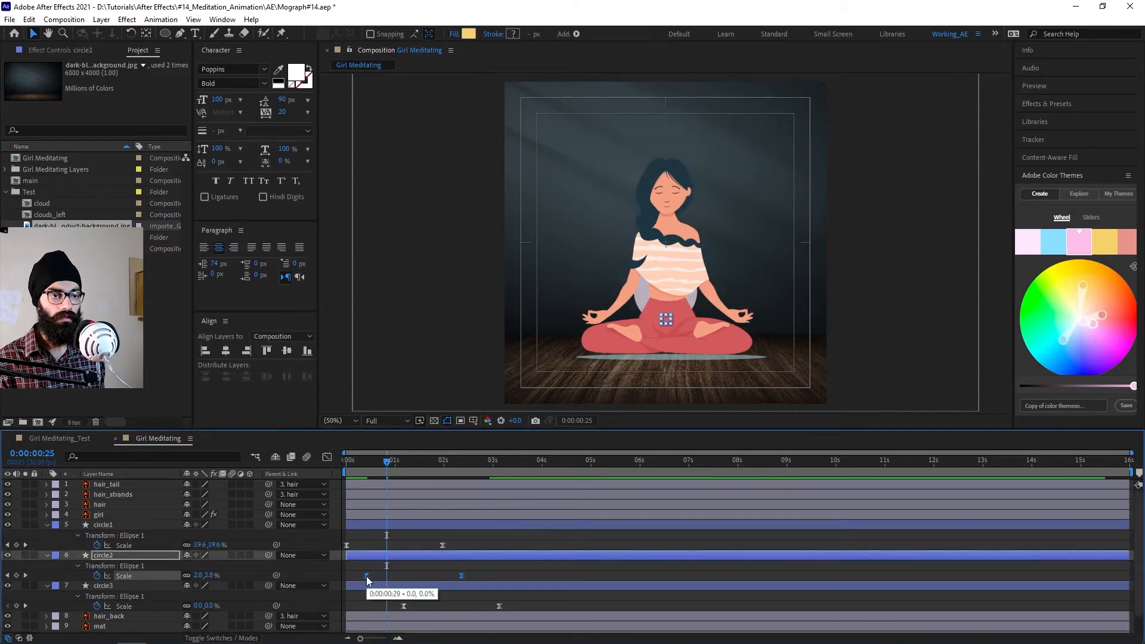
{"action": "left_click_drag", "start_coordinate": [516, 600], "coordinate": [391, 607]}
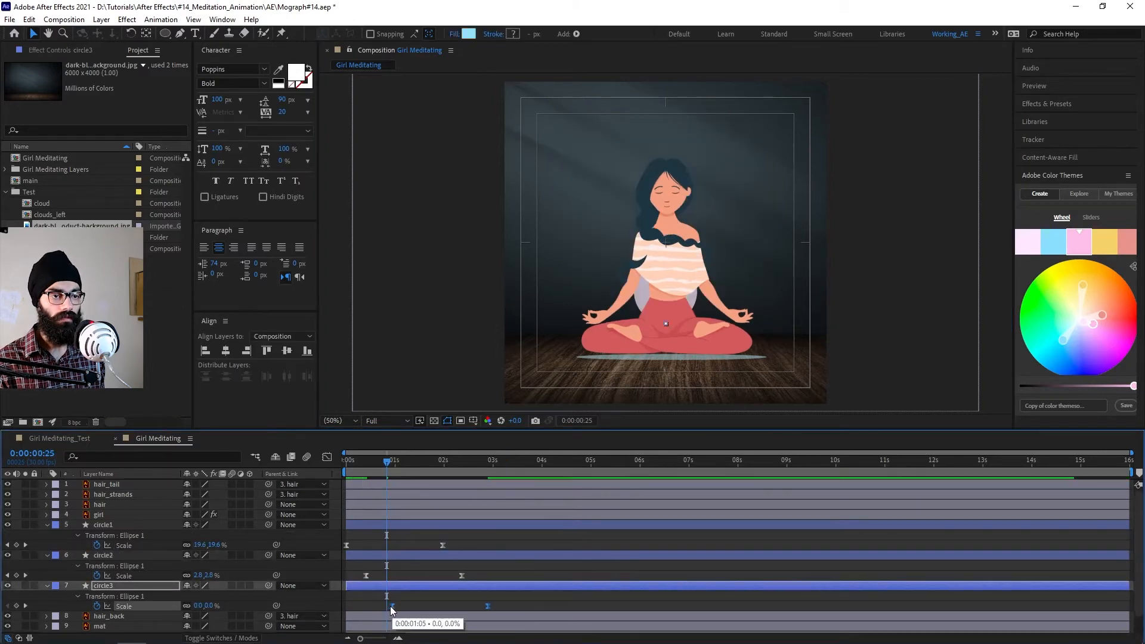
{"action": "left_click_drag", "start_coordinate": [385, 462], "coordinate": [313, 475]}
{"action": "key", "text": "space"}
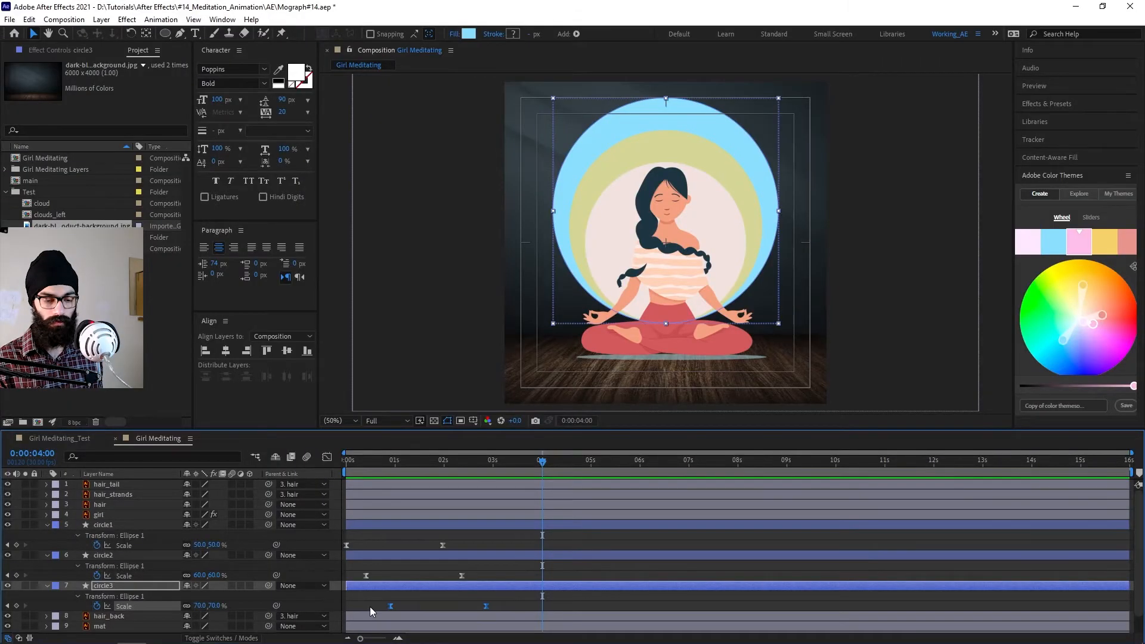
Paste a copy of circle3's two Scale keyframes at 0:00:04:00 and time-reverse the copies
{"action": "key", "text": "ctrl+c"}
{"action": "key", "text": "ctrl+v"}
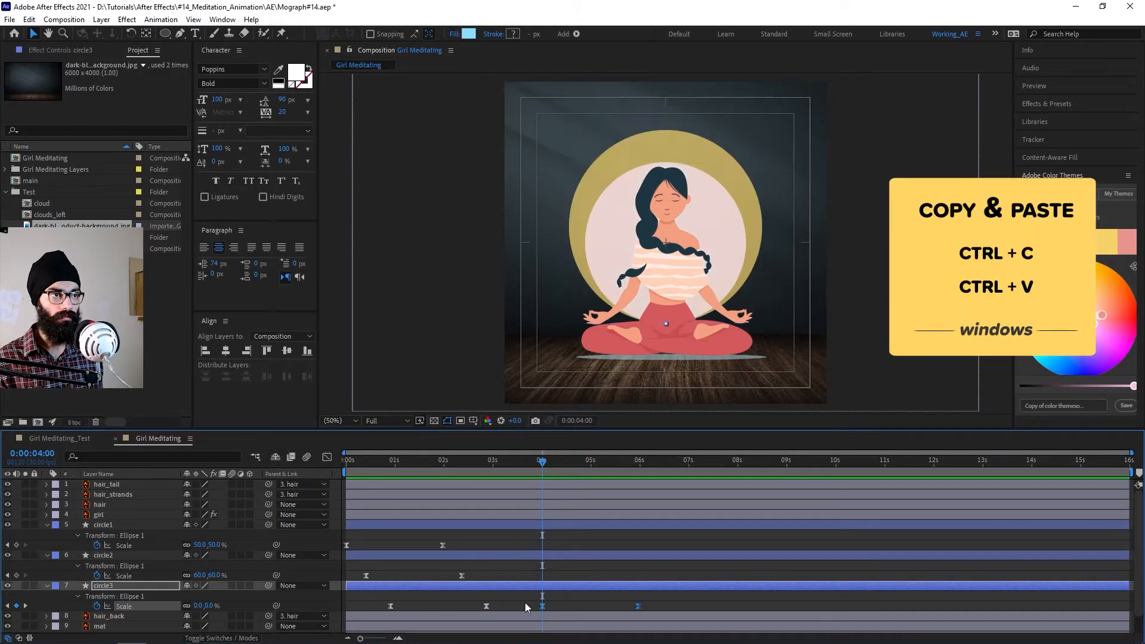
{"action": "right_click", "coordinate": [545, 605]}
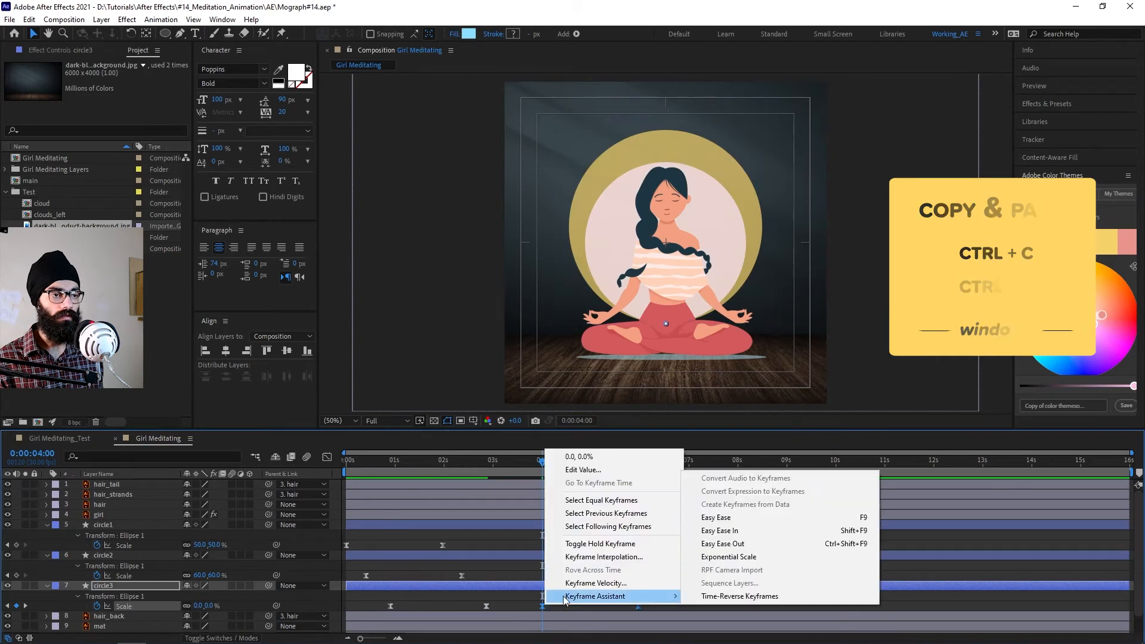
{"action": "mouse_move", "coordinate": [656, 596]}
{"action": "left_click", "coordinate": [734, 597]}
Copy circle2's two Scale keyframes to 0:00:04:00 and time-reverse the pasted pair
{"action": "left_click_drag", "start_coordinate": [497, 573], "coordinate": [341, 578]}
{"action": "key", "text": "ctrl+c"}
{"action": "key", "text": "ctrl+v"}
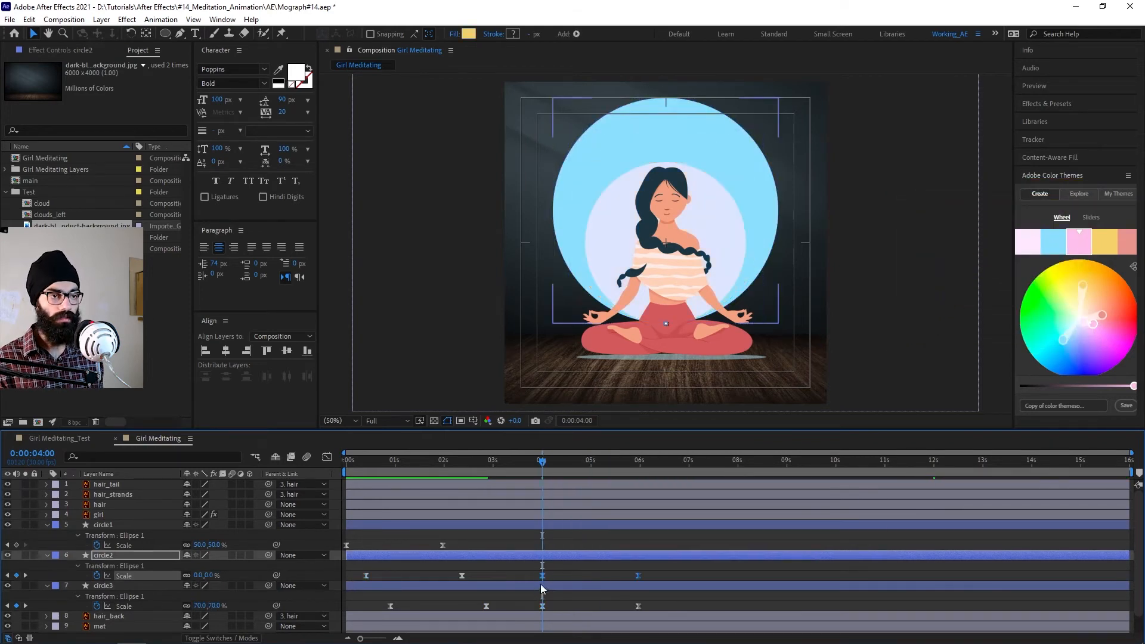
{"action": "right_click", "coordinate": [542, 576]}
{"action": "mouse_move", "coordinate": [597, 567]}
{"action": "left_click", "coordinate": [775, 568]}
Duplicate circle1's two Scale keyframes at 0:00:04:00, time-reverse the duplicates, and preview the animation from the start
{"action": "left_click_drag", "start_coordinate": [462, 539], "coordinate": [301, 553]}
{"action": "key", "text": "ctrl+c"}
{"action": "key", "text": "ctrl+v"}
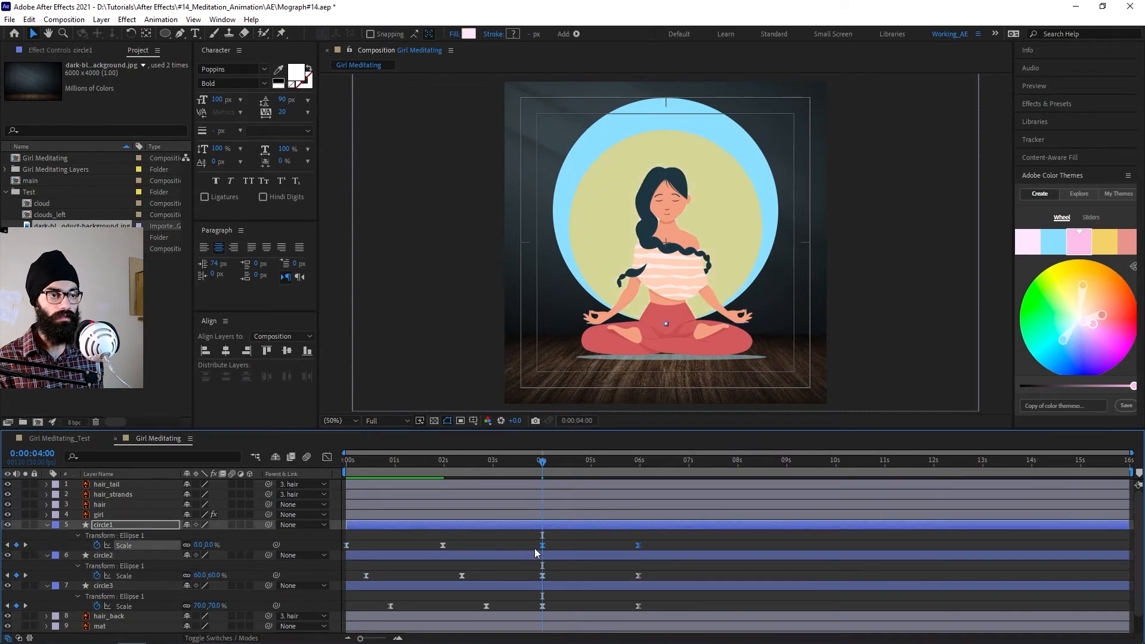
{"action": "right_click", "coordinate": [542, 544]}
{"action": "mouse_move", "coordinate": [556, 536]}
{"action": "left_click", "coordinate": [703, 535]}
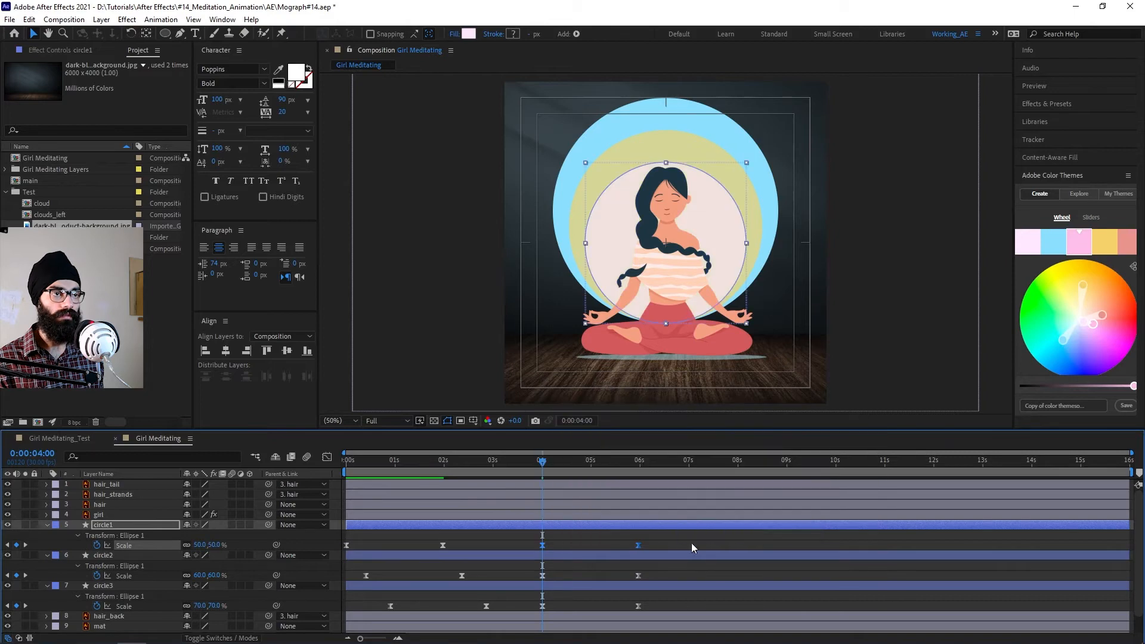
{"action": "key", "text": "Home"}
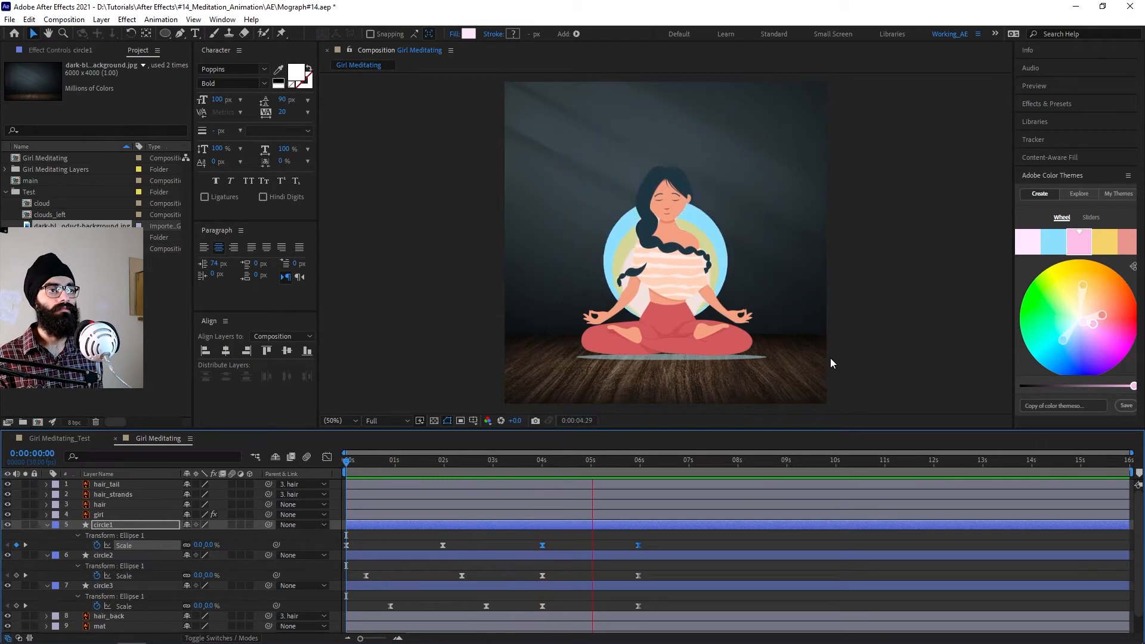
Move the last Scale keyframes of circle1, circle2 and circle3 to about 6.9 s, 7.3 s and 0:00:07:29, and preview the shrinking
{"action": "left_click_drag", "start_coordinate": [669, 578], "coordinate": [532, 571]}
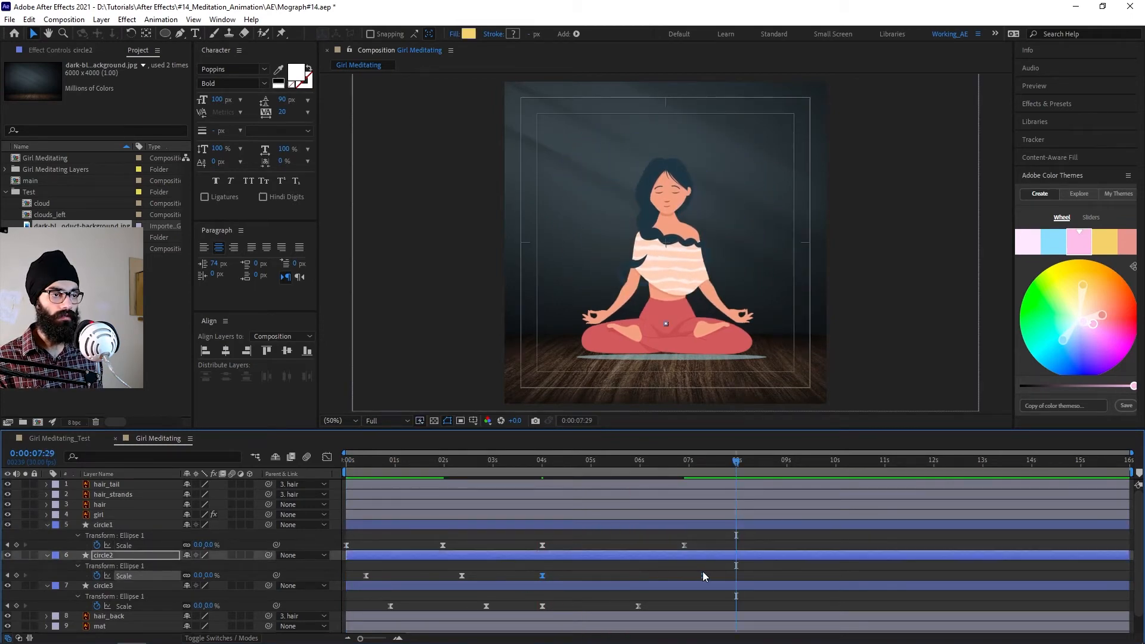
{"action": "left_click_drag", "start_coordinate": [657, 607], "coordinate": [535, 602]}
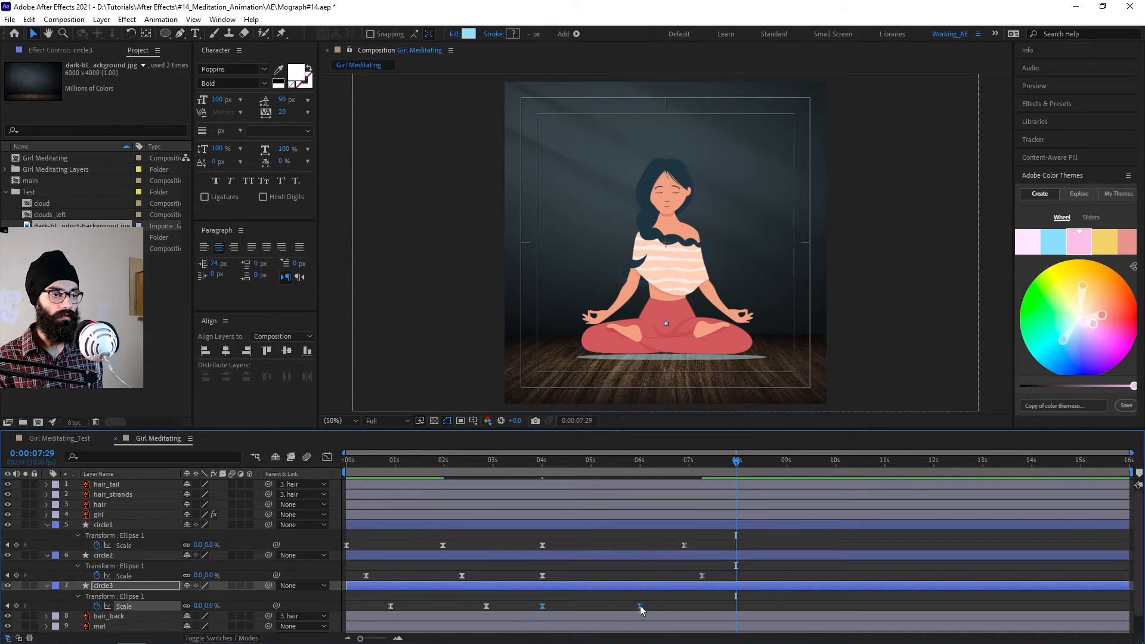
{"action": "left_click_drag", "start_coordinate": [727, 606], "coordinate": [736, 606]}
{"action": "left_click_drag", "start_coordinate": [649, 459], "coordinate": [537, 490]}
{"action": "key", "text": "space"}
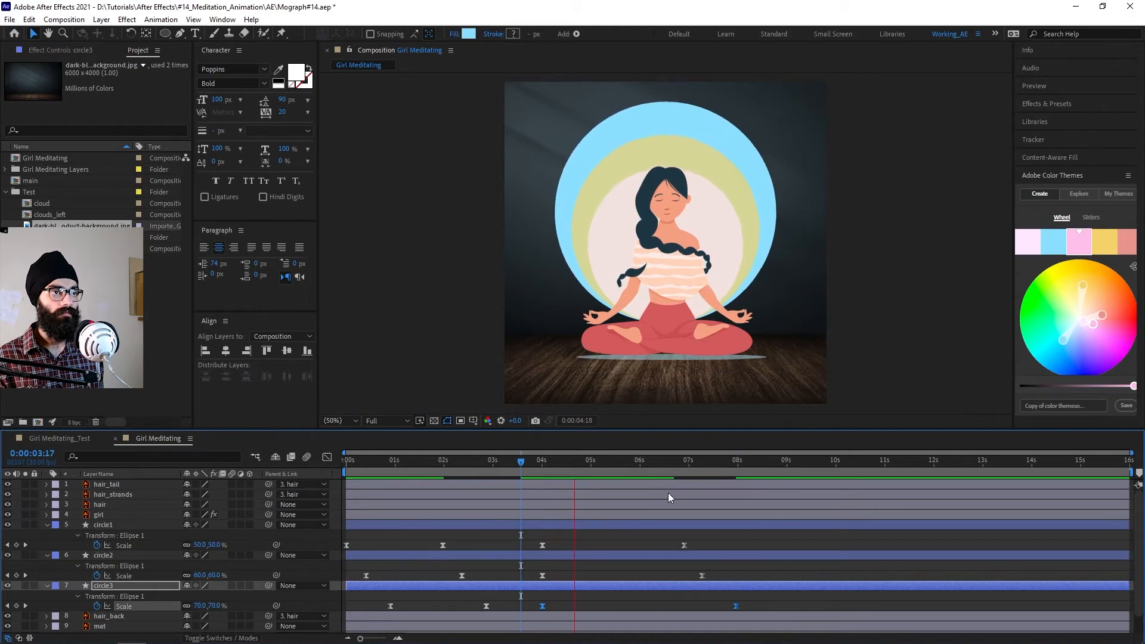
{"action": "key", "text": "space"}
End the work area at 0:00:07:29 and preview the loop
{"action": "left_click", "coordinate": [738, 468]}
{"action": "key", "text": "n"}
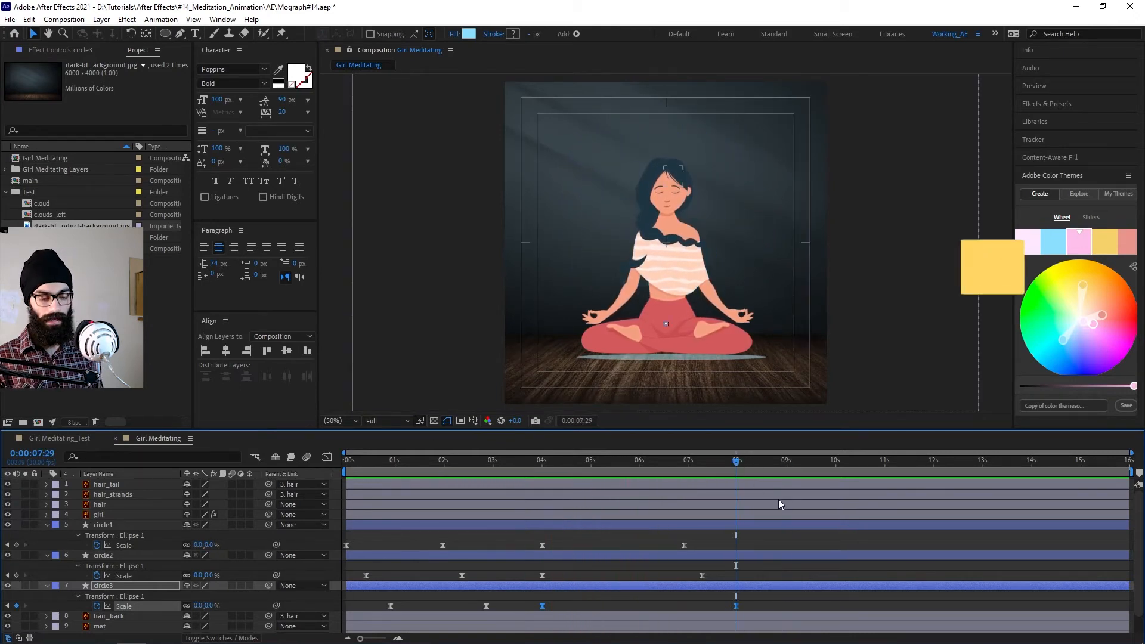
{"action": "key", "text": "space"}
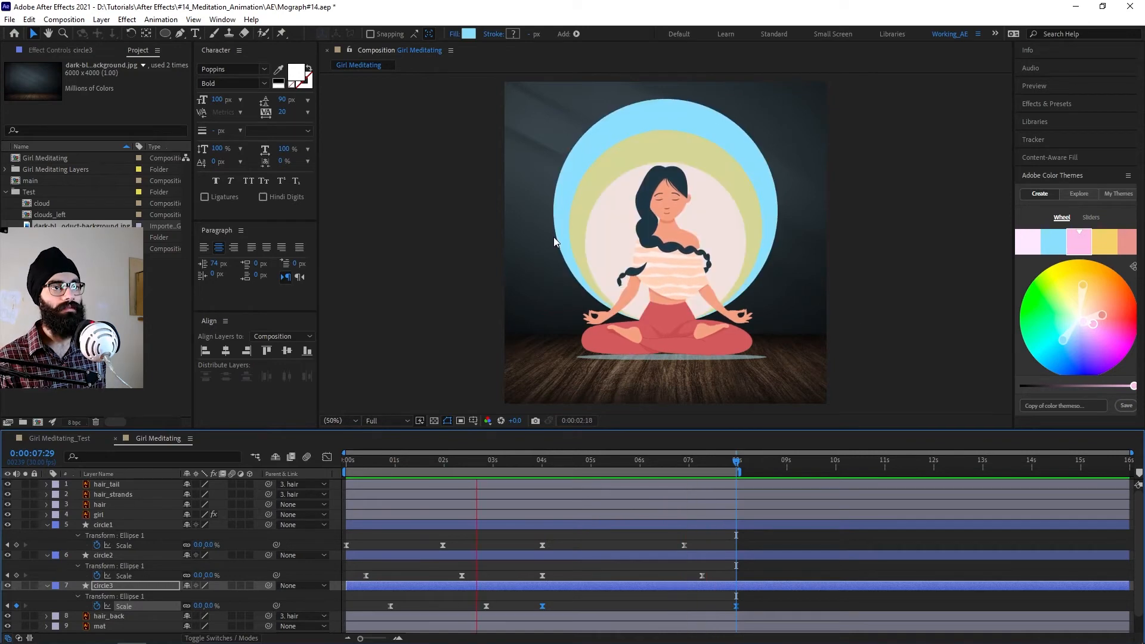
{"action": "key", "text": "space"}
Collapse the revealed keyframe properties of all layers and leave no layer selected
{"action": "key", "text": "ctrl+a"}
{"action": "key", "text": "u"}
{"action": "left_click", "coordinate": [103, 609]}
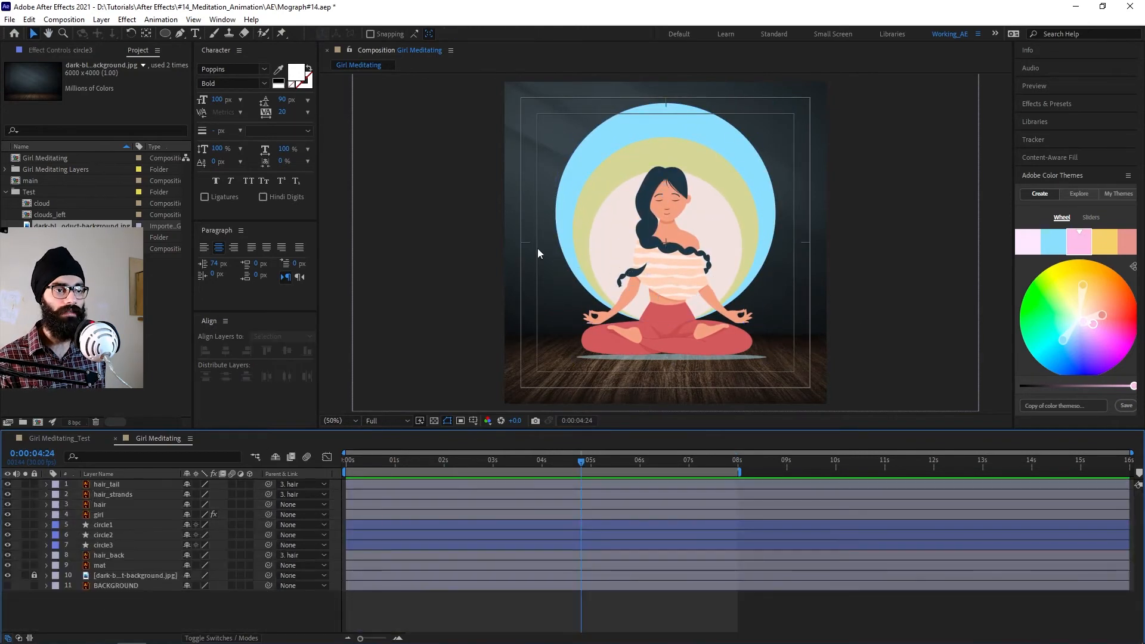
Return to the first frame and set up the Pen tool with no fill and a white 5 px stroke
{"action": "key", "text": "Home"}
{"action": "key", "text": "g"}
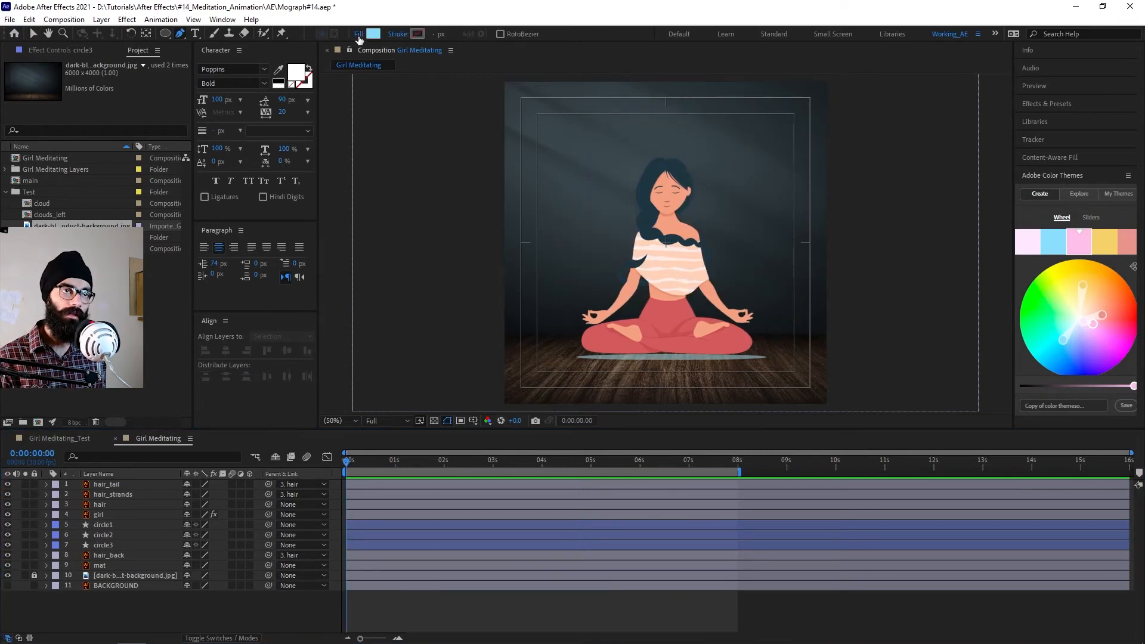
{"action": "left_click", "coordinate": [359, 34]}
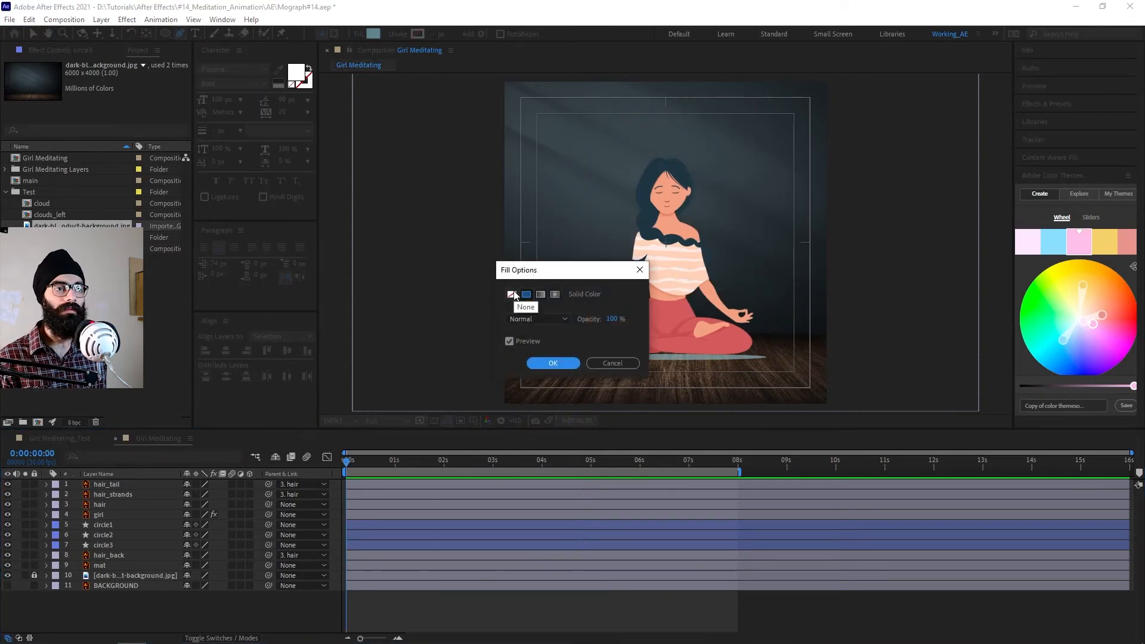
{"action": "left_click", "coordinate": [512, 294]}
{"action": "left_click", "coordinate": [553, 363]}
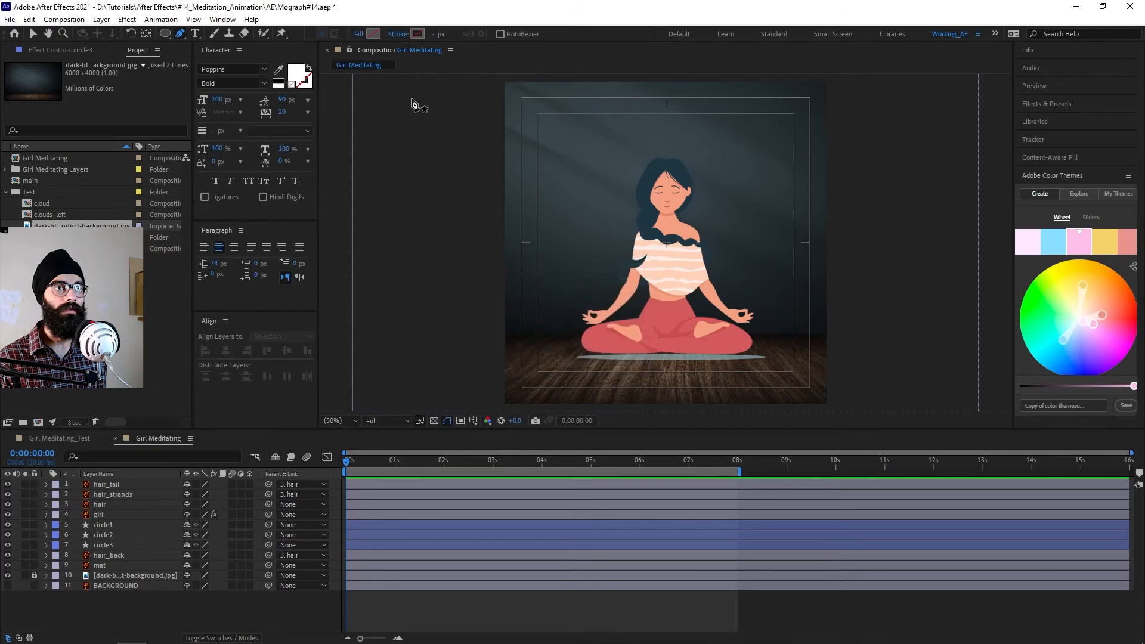
{"action": "left_click", "coordinate": [435, 34]}
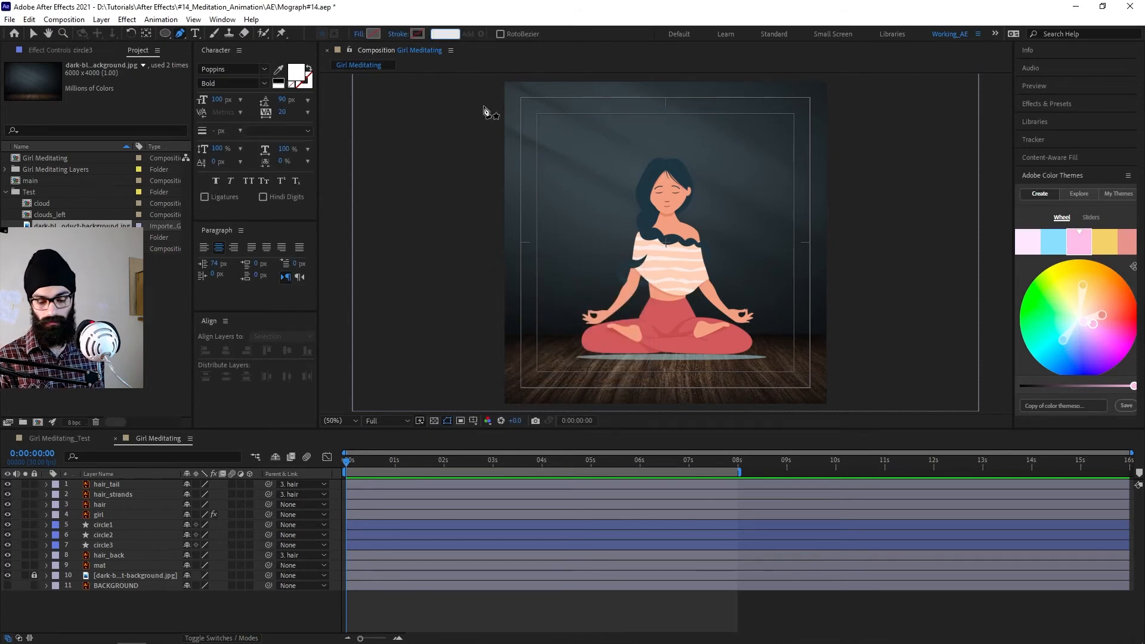
{"action": "type", "text": "5"}
{"action": "key", "text": "Return"}
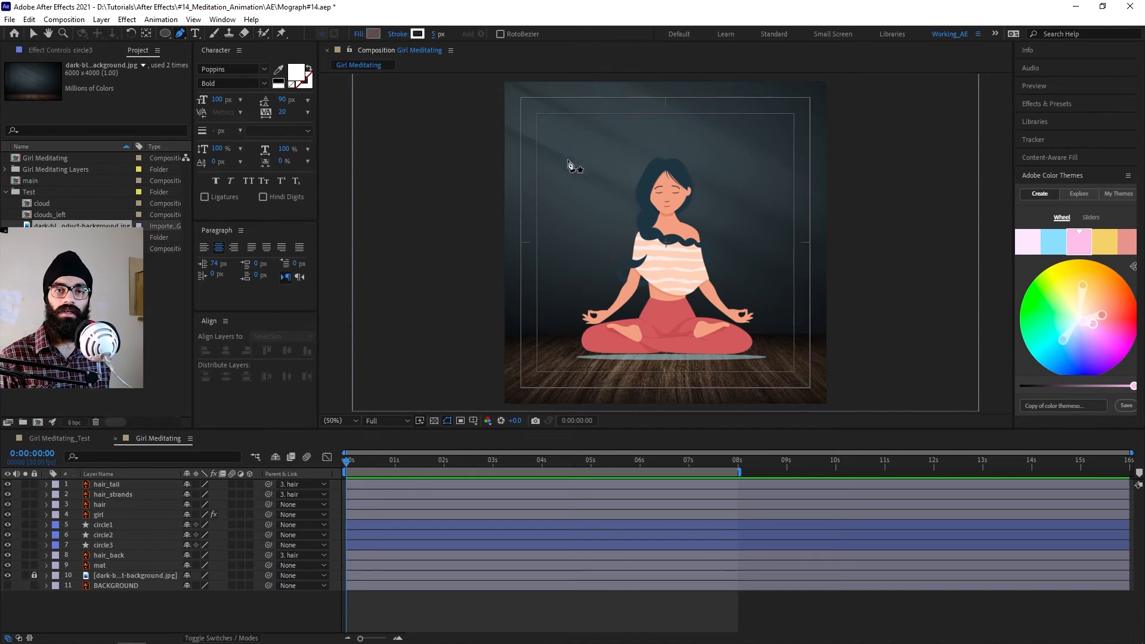
With no layer selected, draw a short horizontal line above and to the left of the girl's head, and name its layer cloud1
{"action": "left_click", "coordinate": [131, 515]}
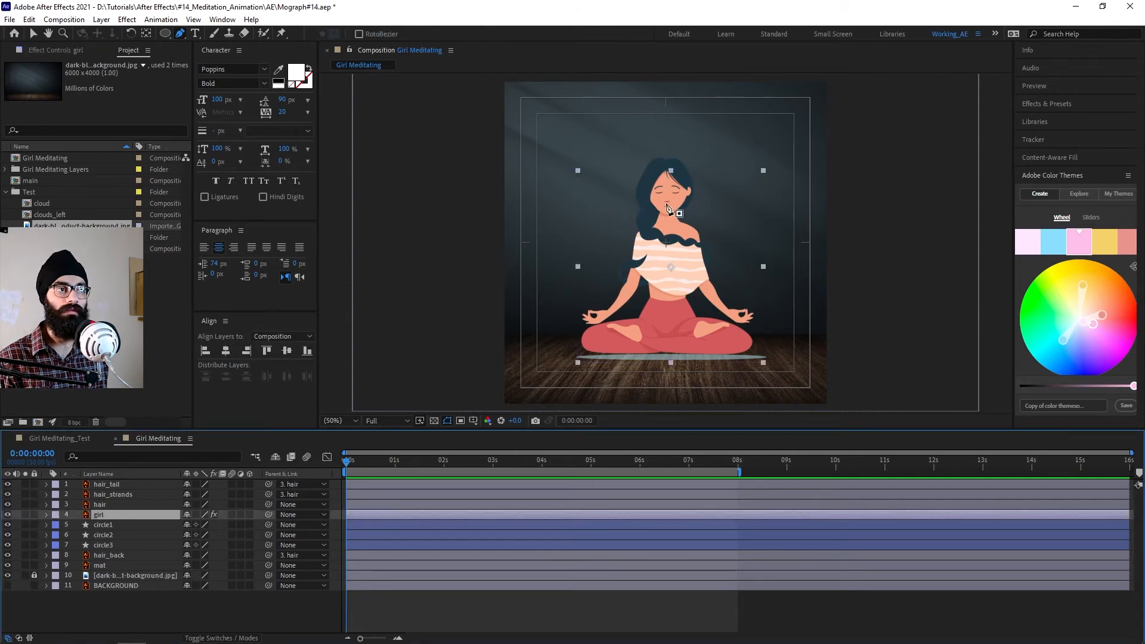
{"action": "left_click", "coordinate": [149, 621]}
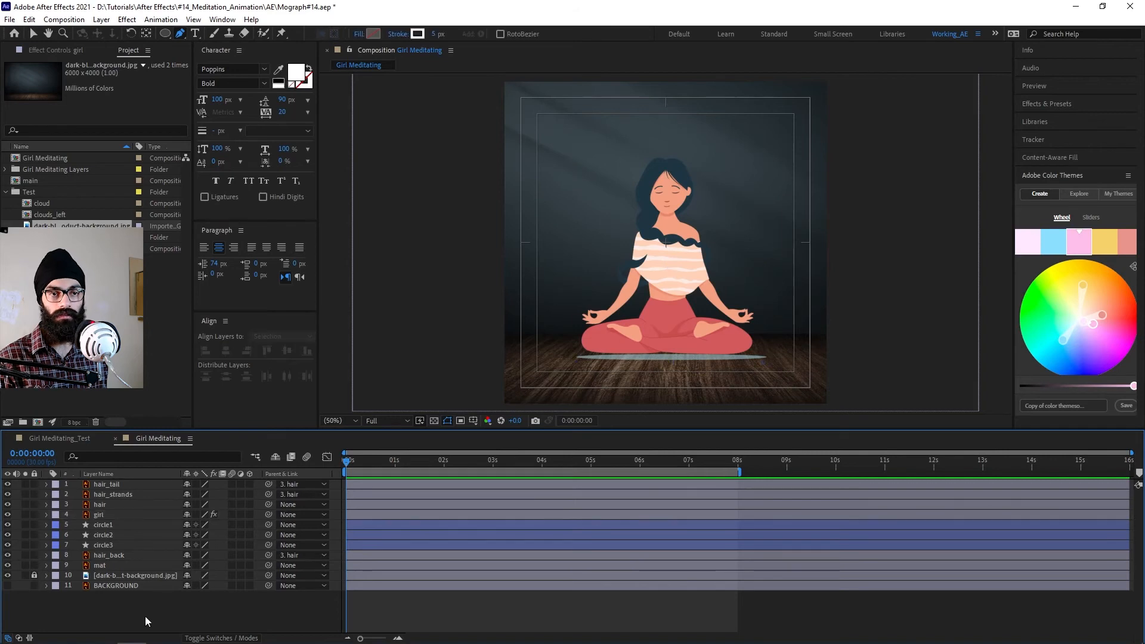
{"action": "left_click", "coordinate": [564, 140]}
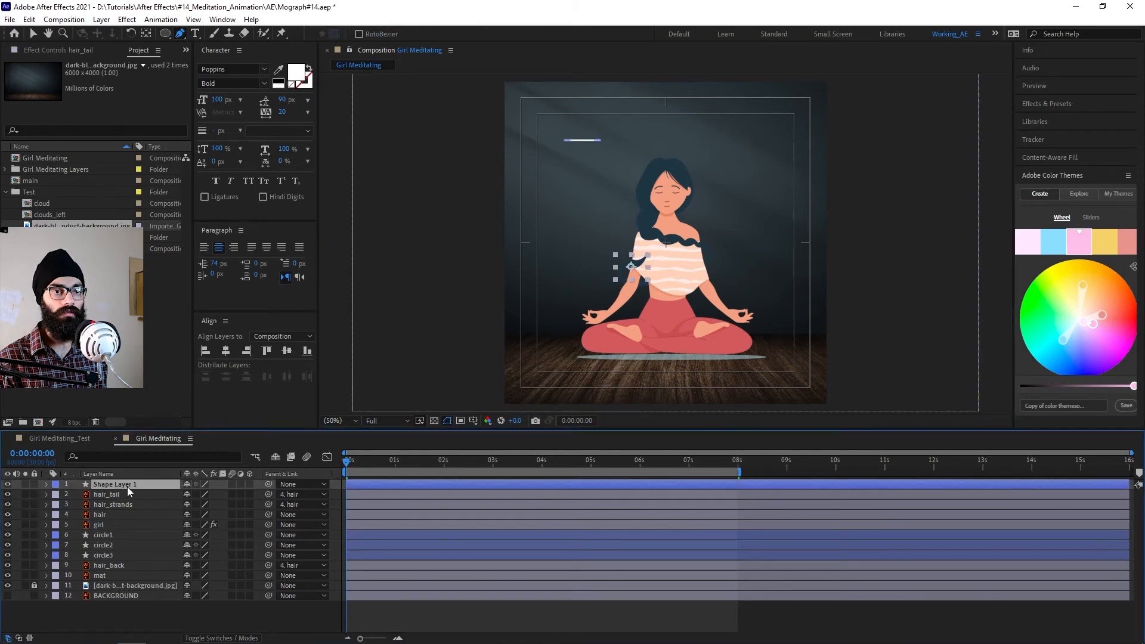
{"action": "key", "text": "Return"}
{"action": "type", "text": "c"}
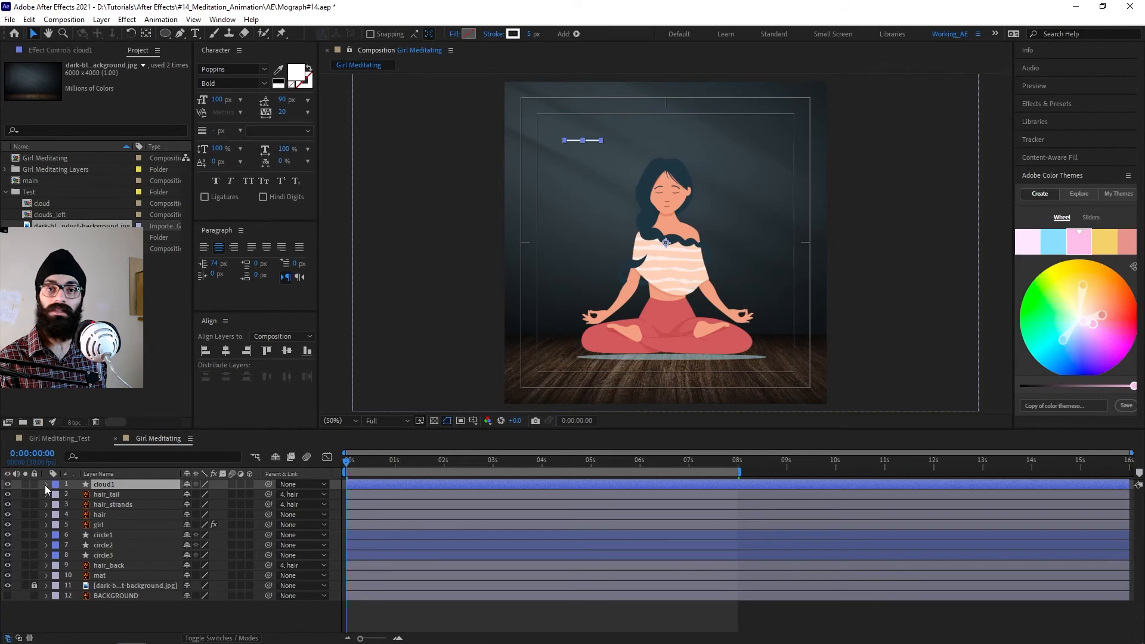
Expand cloud1's Shape 1 contents and delete Fill 1
{"action": "left_click", "coordinate": [46, 484]}
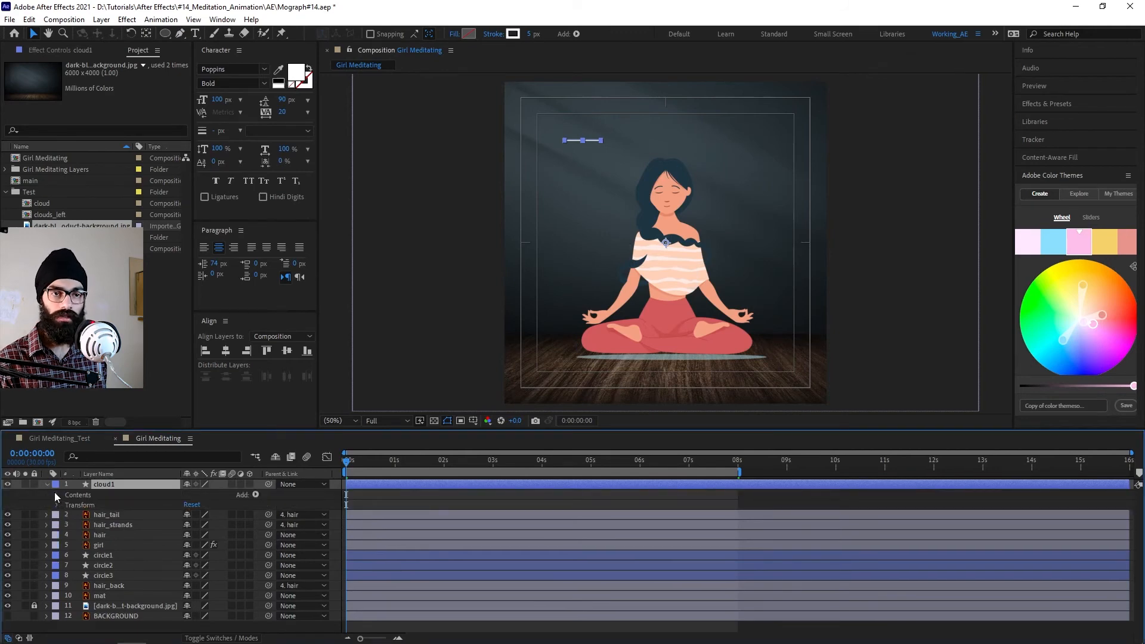
{"action": "left_click", "coordinate": [56, 494]}
{"action": "left_click", "coordinate": [88, 507]}
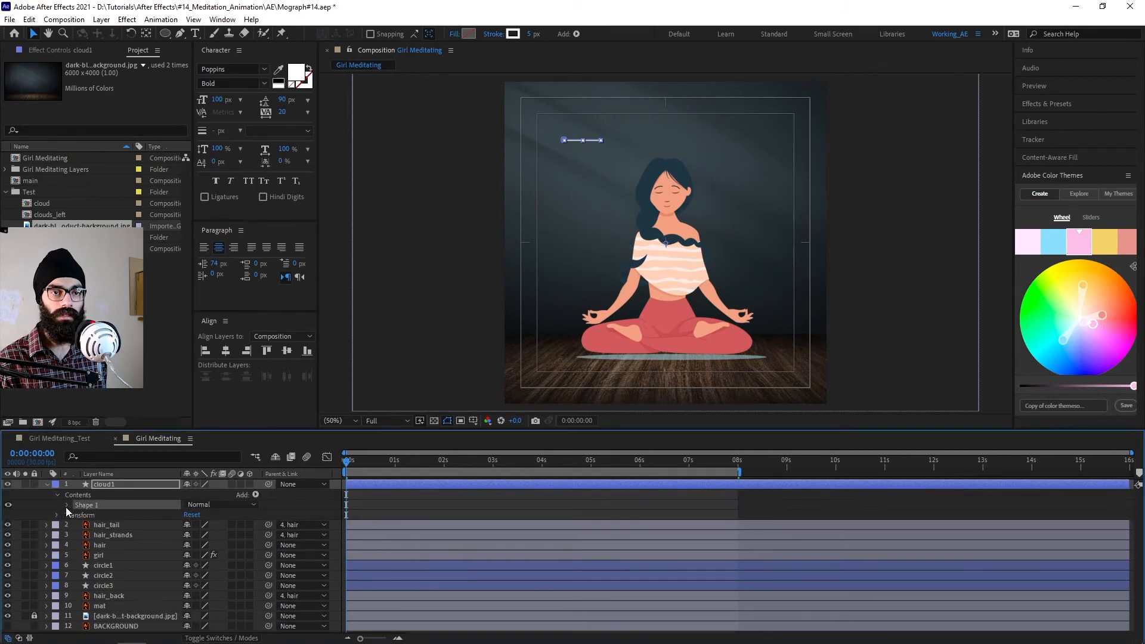
{"action": "left_click", "coordinate": [66, 506]}
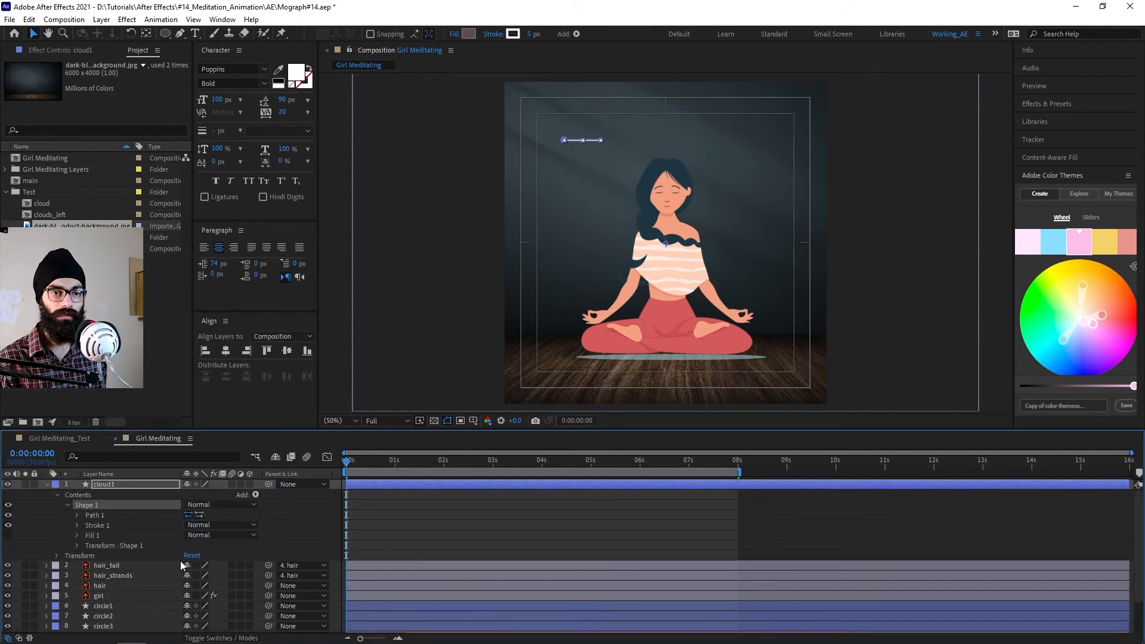
{"action": "left_click", "coordinate": [99, 535]}
{"action": "key", "text": "Delete"}
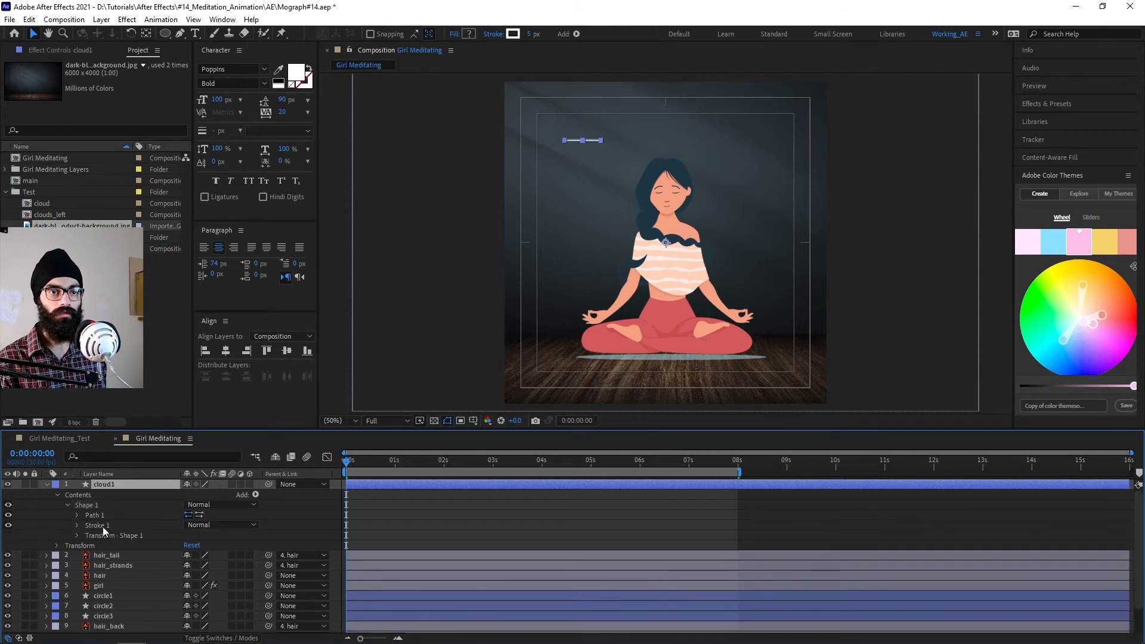
Add a Zig Zag operator to Shape 1 of the cloud1 layer
{"action": "left_click", "coordinate": [104, 526]}
{"action": "left_click", "coordinate": [99, 507]}
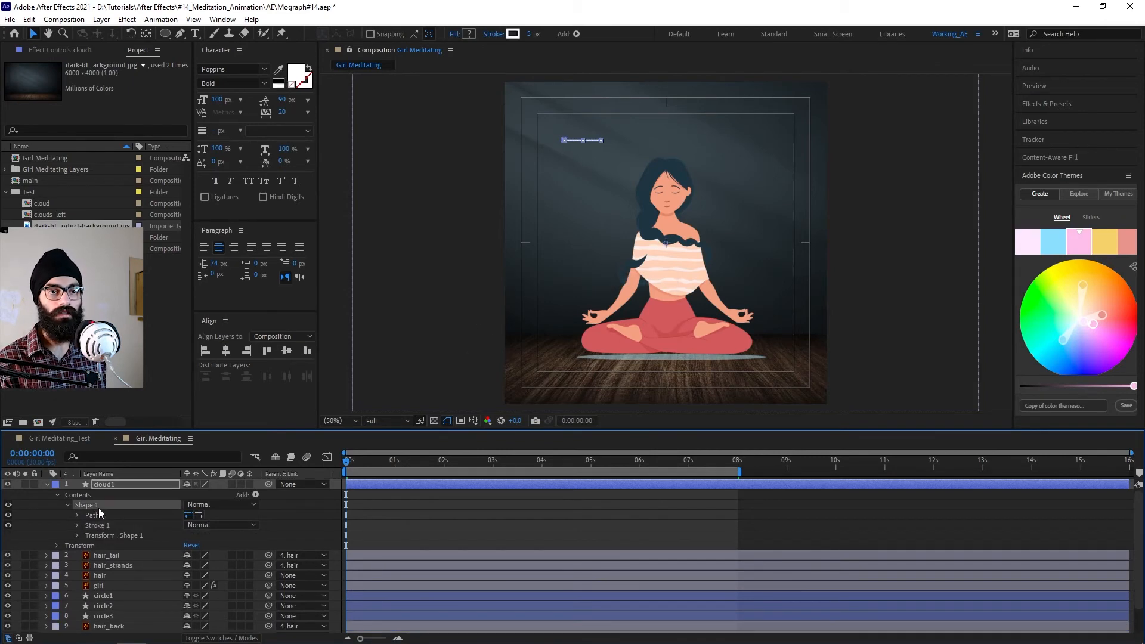
{"action": "left_click", "coordinate": [255, 496]}
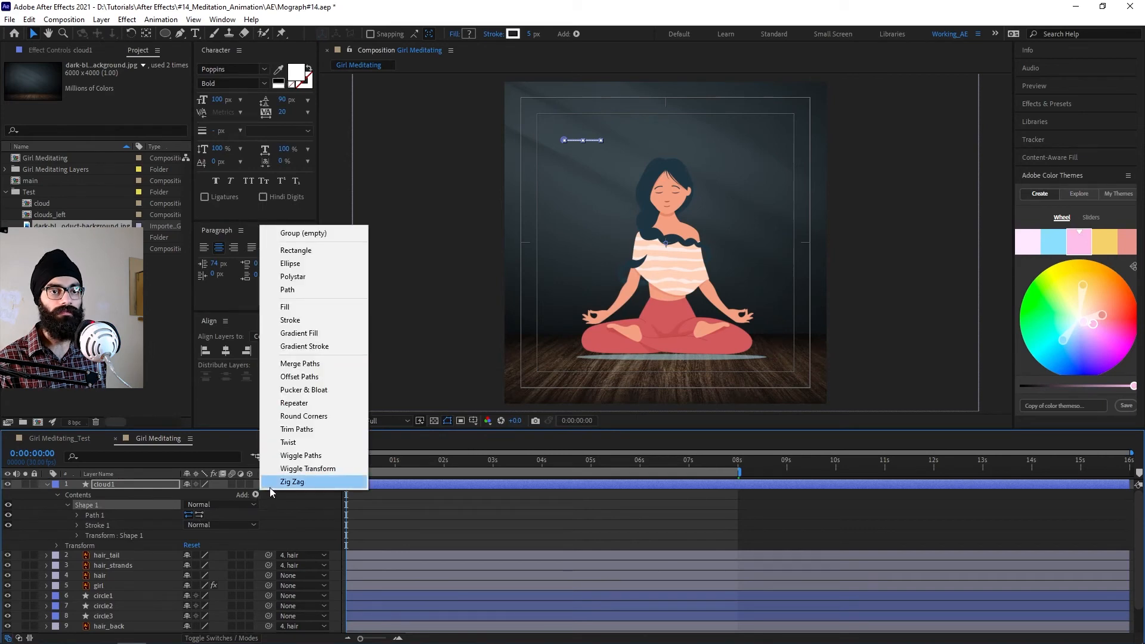
{"action": "left_click", "coordinate": [282, 486]}
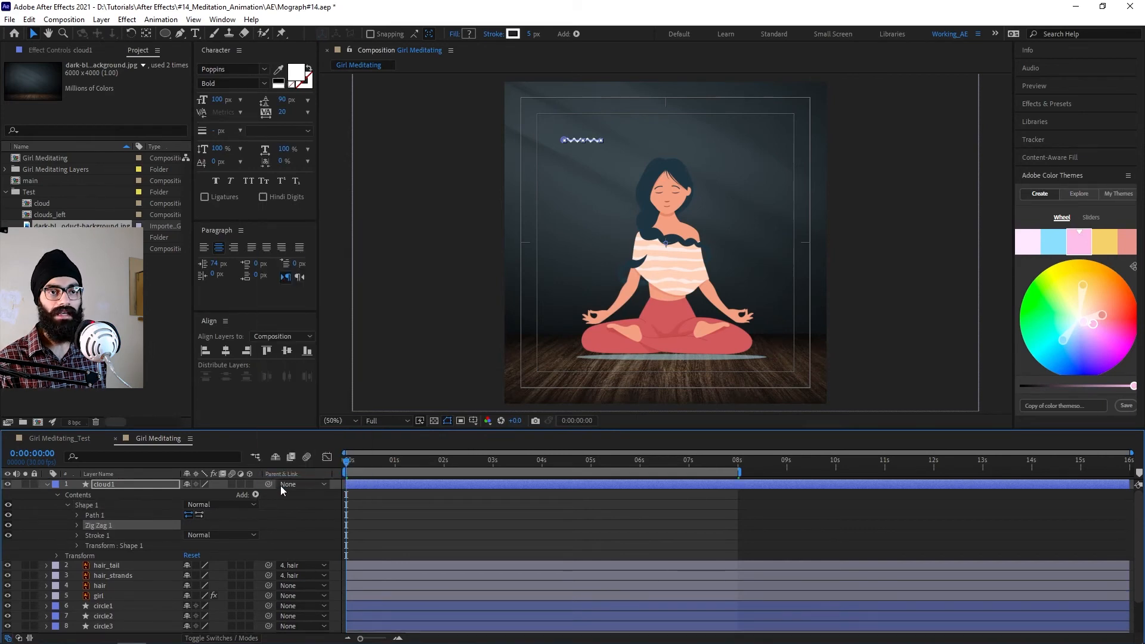
Reorder cloud1's contents so that Zig Zag 1 sits below Stroke 1
{"action": "key", "text": "period"}
{"action": "left_click_drag", "start_coordinate": [526, 132], "coordinate": [702, 268]}
{"action": "key", "text": "period"}
{"action": "left_click_drag", "start_coordinate": [685, 169], "coordinate": [685, 261]}
{"action": "key", "text": "v"}
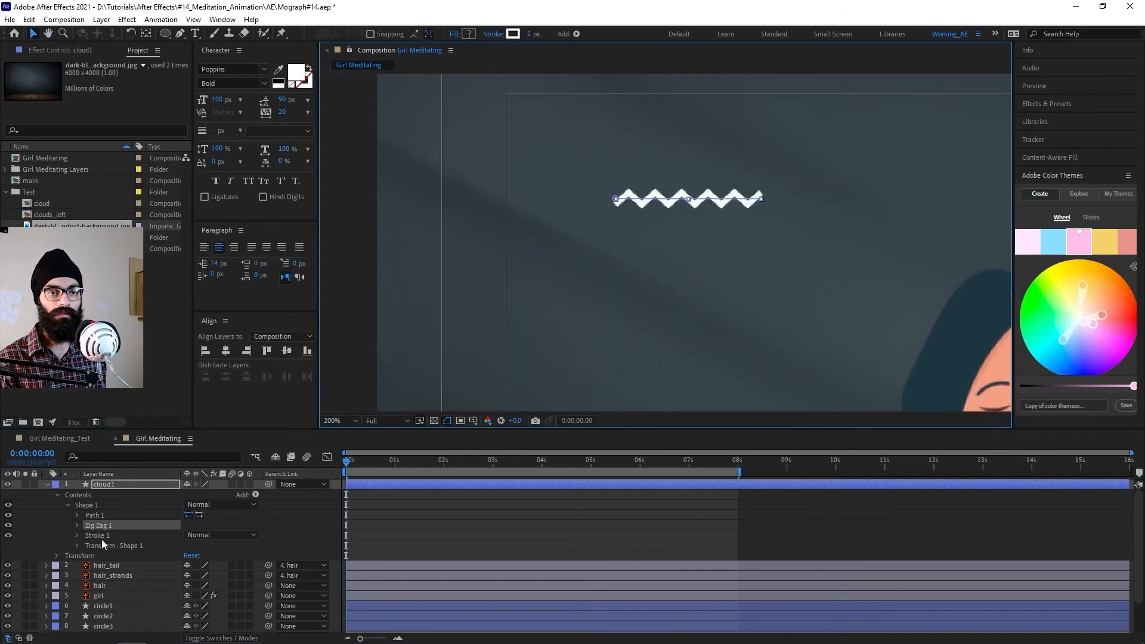
{"action": "left_click_drag", "start_coordinate": [106, 527], "coordinate": [111, 539]}
Set cloud1's Zig Zag 1 to Smooth points with 5 ridges per segment, and collapse its properties
{"action": "left_click", "coordinate": [76, 535]}
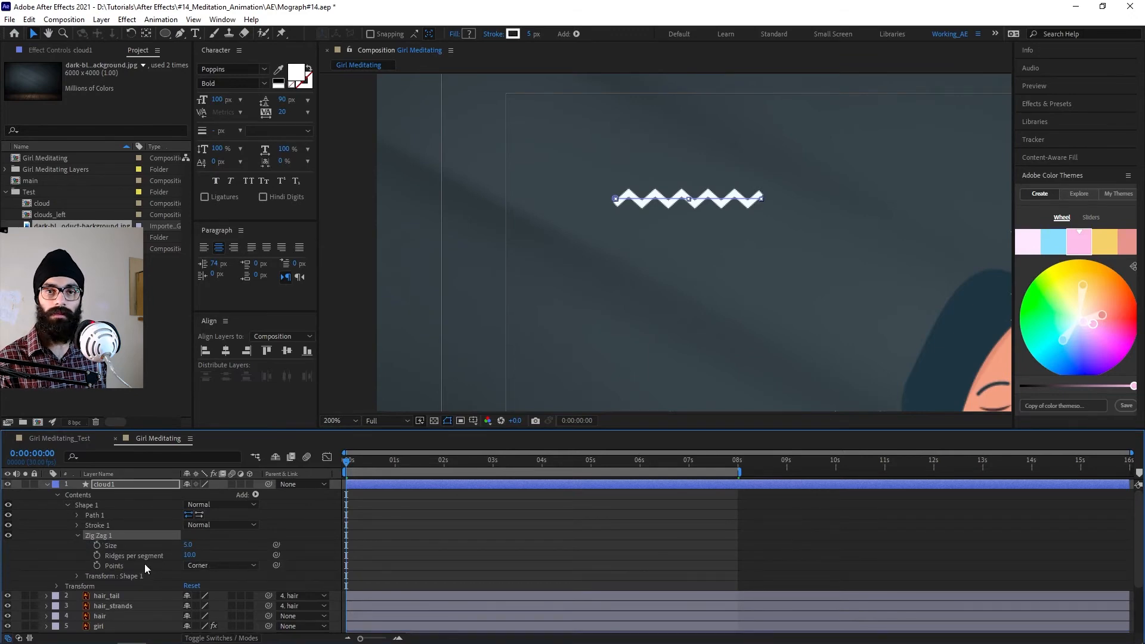
{"action": "left_click", "coordinate": [221, 566]}
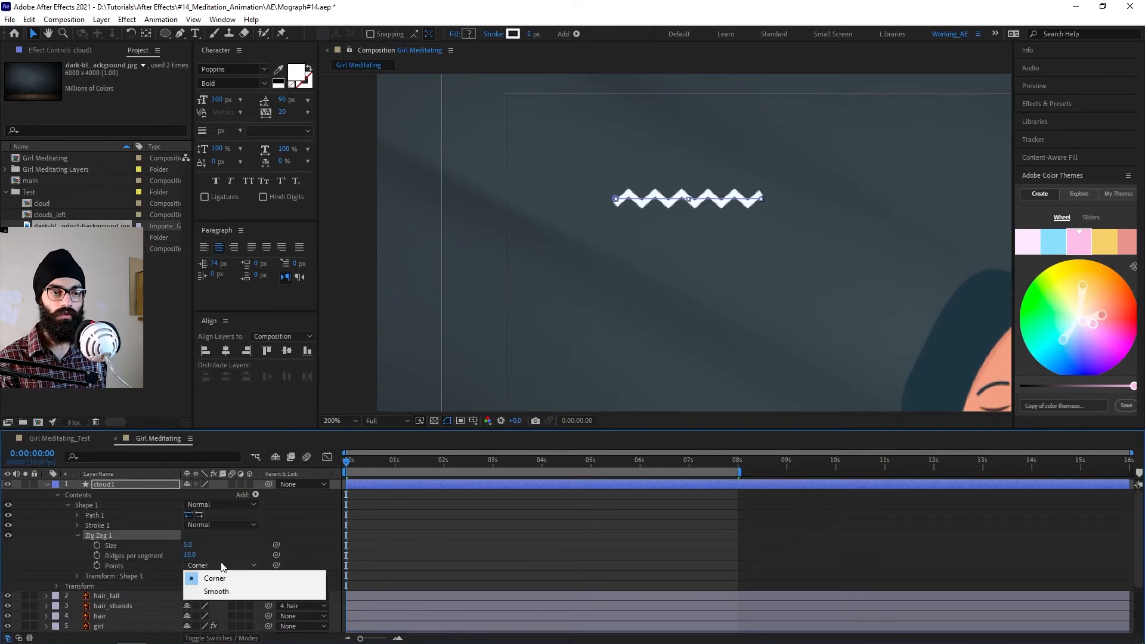
{"action": "left_click", "coordinate": [231, 589]}
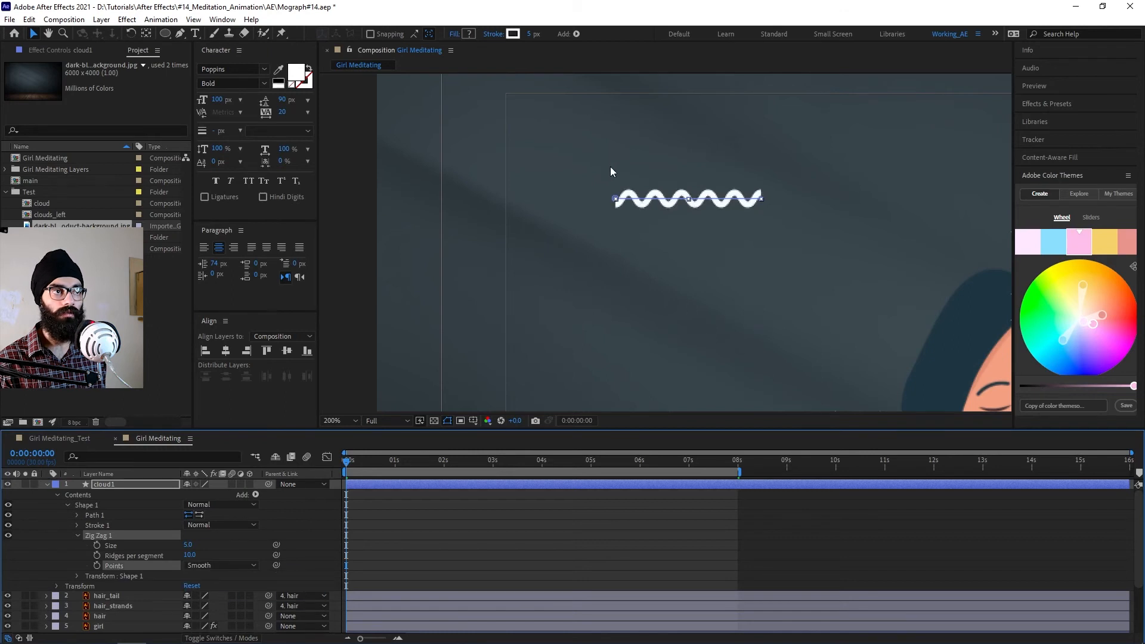
{"action": "left_click", "coordinate": [192, 555]}
{"action": "type", "text": "5"}
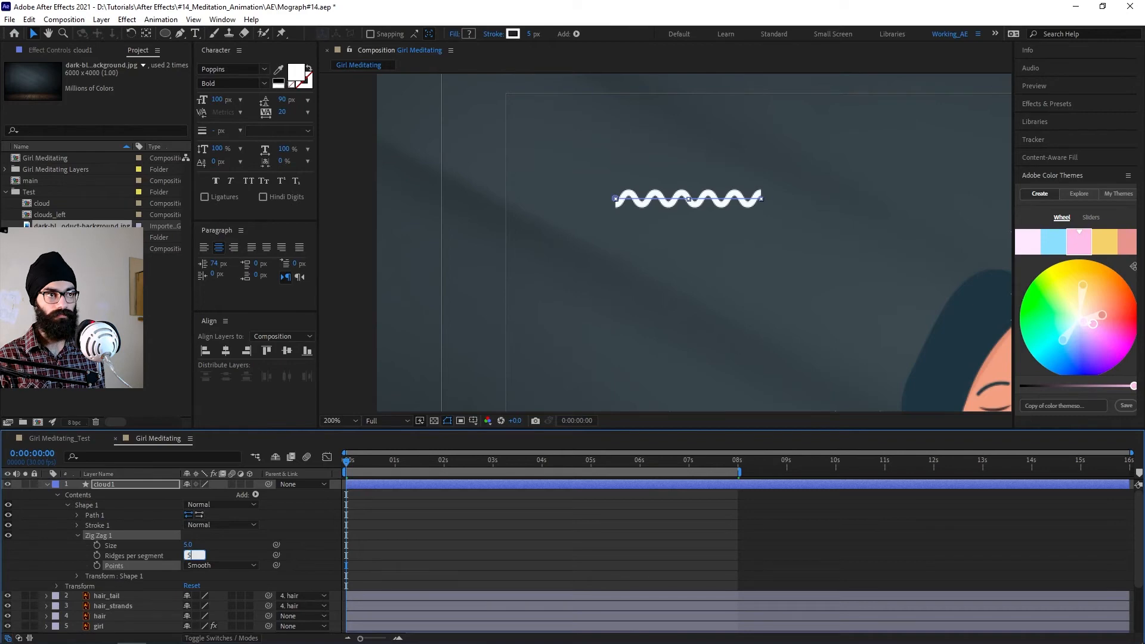
{"action": "key", "text": "Return"}
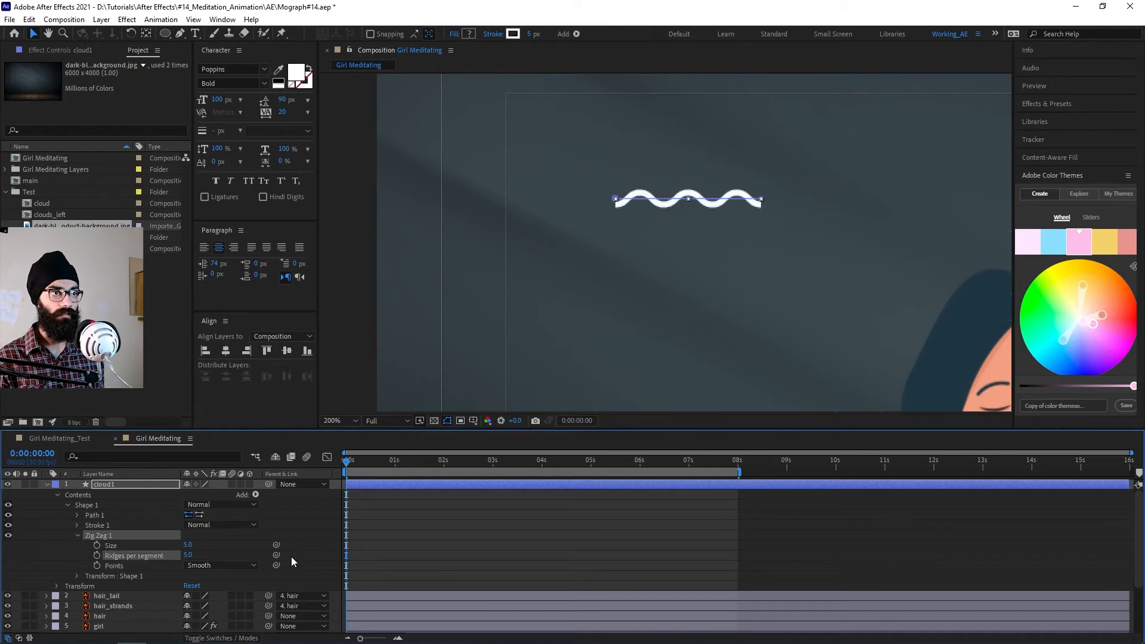
{"action": "left_click", "coordinate": [78, 536]}
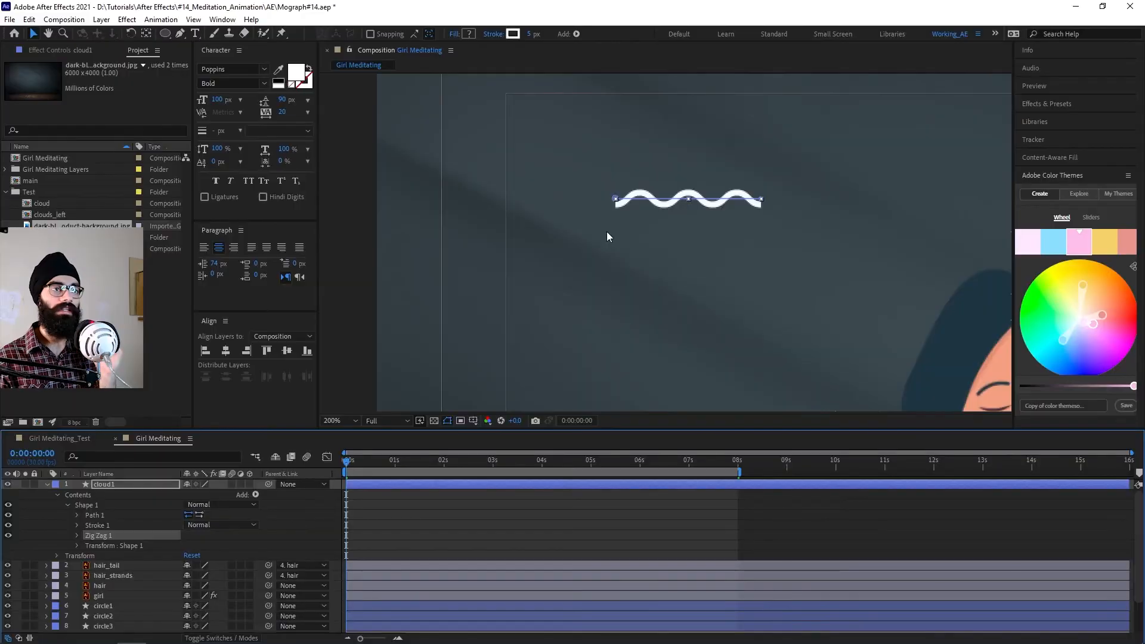
Add a Trim Paths operator to Shape 1 of the cloud1 layer
{"action": "left_click", "coordinate": [66, 505]}
{"action": "left_click", "coordinate": [255, 495]}
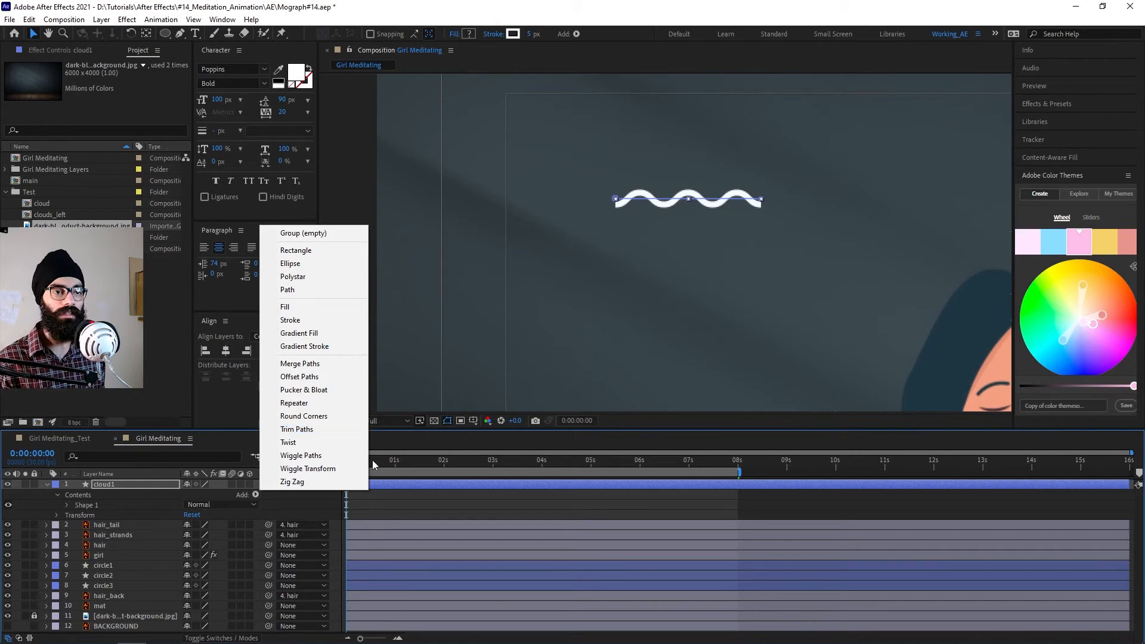
{"action": "left_click", "coordinate": [112, 507]}
{"action": "left_click", "coordinate": [255, 496]}
{"action": "left_click", "coordinate": [286, 439]}
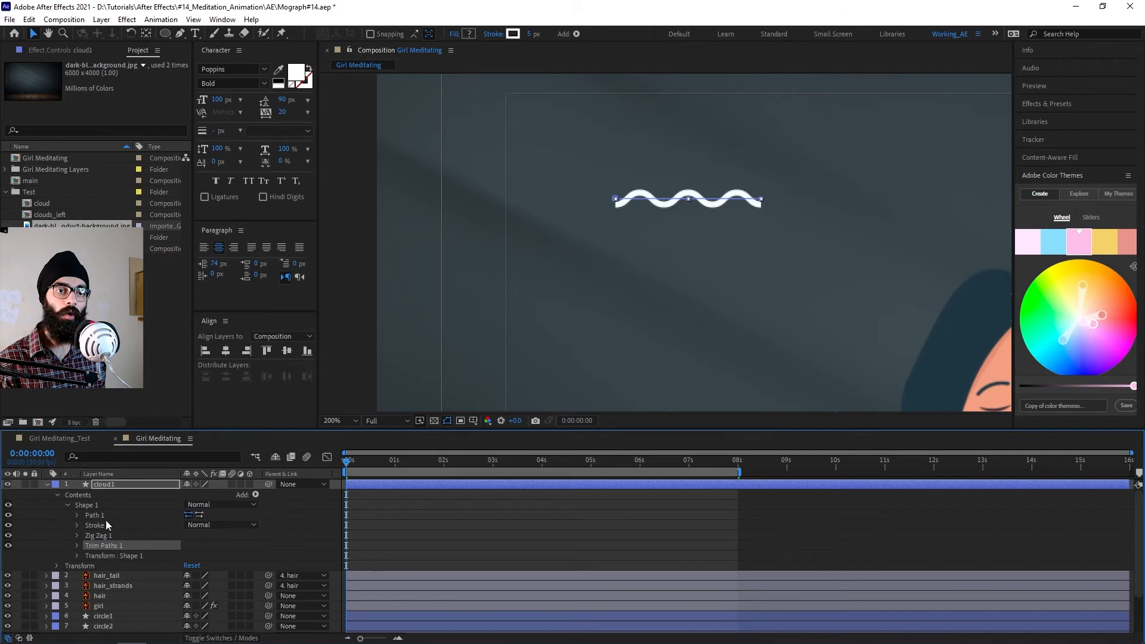
Keyframe cloud1's Trim Paths End from 0% at 0 s to 100% at 0:00:01:29, and preview it
{"action": "left_click", "coordinate": [77, 544]}
{"action": "left_click_drag", "start_coordinate": [429, 466], "coordinate": [443, 472]}
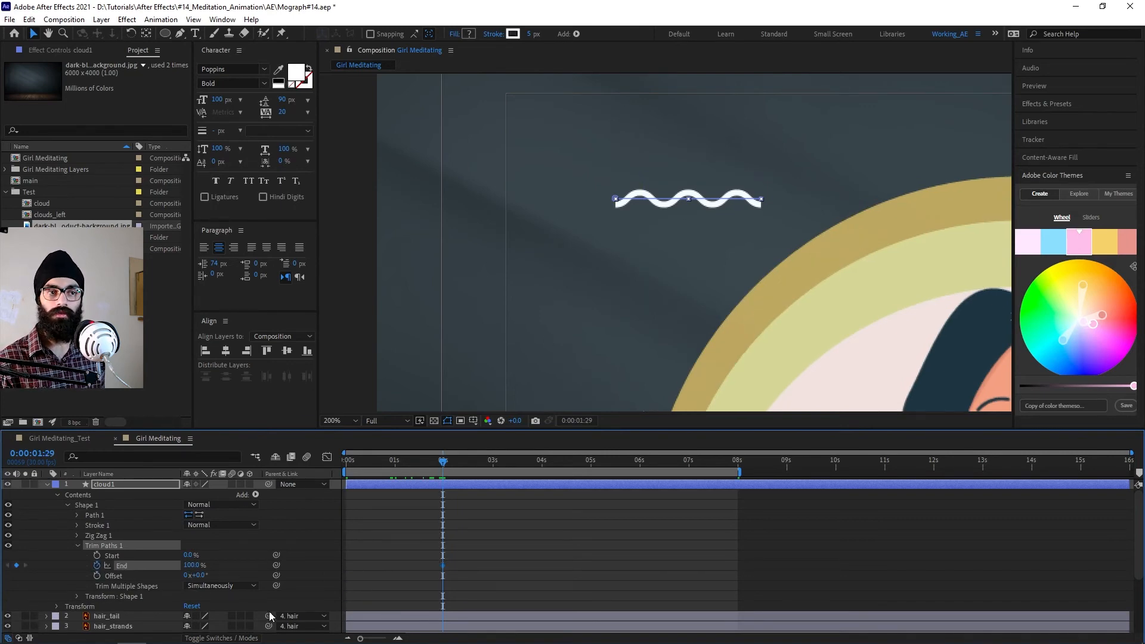
{"action": "left_click_drag", "start_coordinate": [444, 468], "coordinate": [335, 471]}
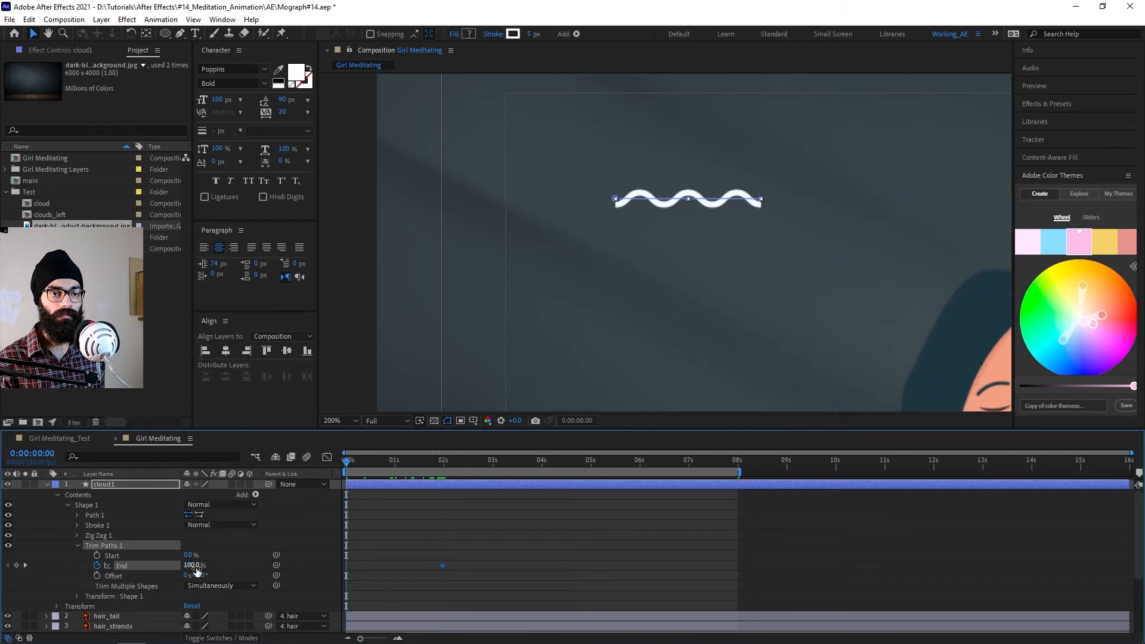
{"action": "type", "text": "0"}
{"action": "key", "text": "Return"}
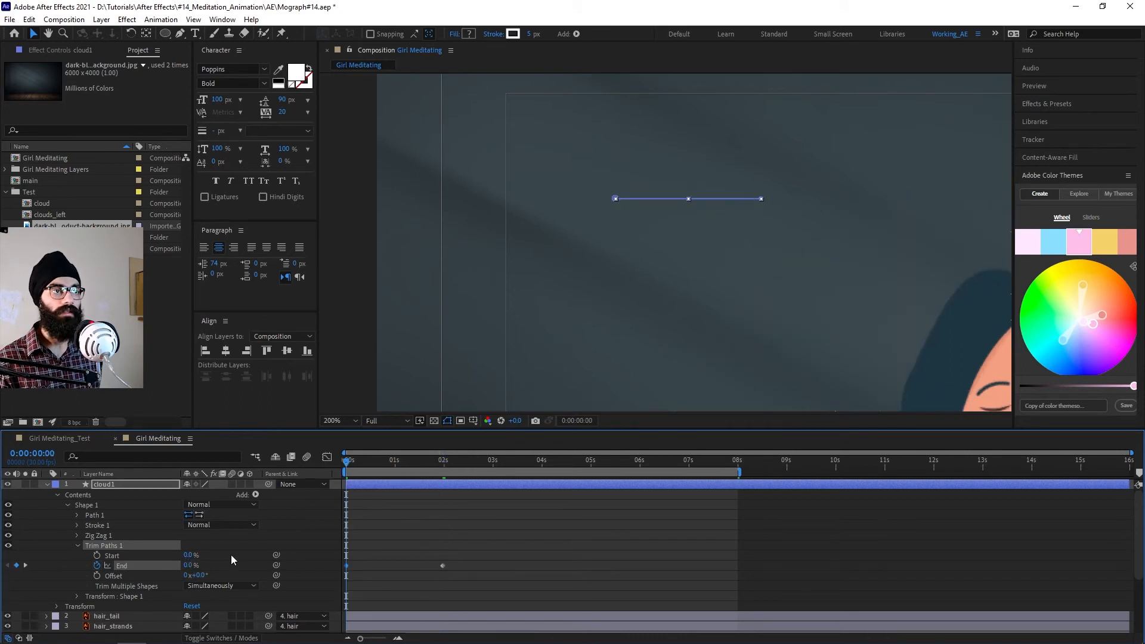
{"action": "key", "text": "space"}
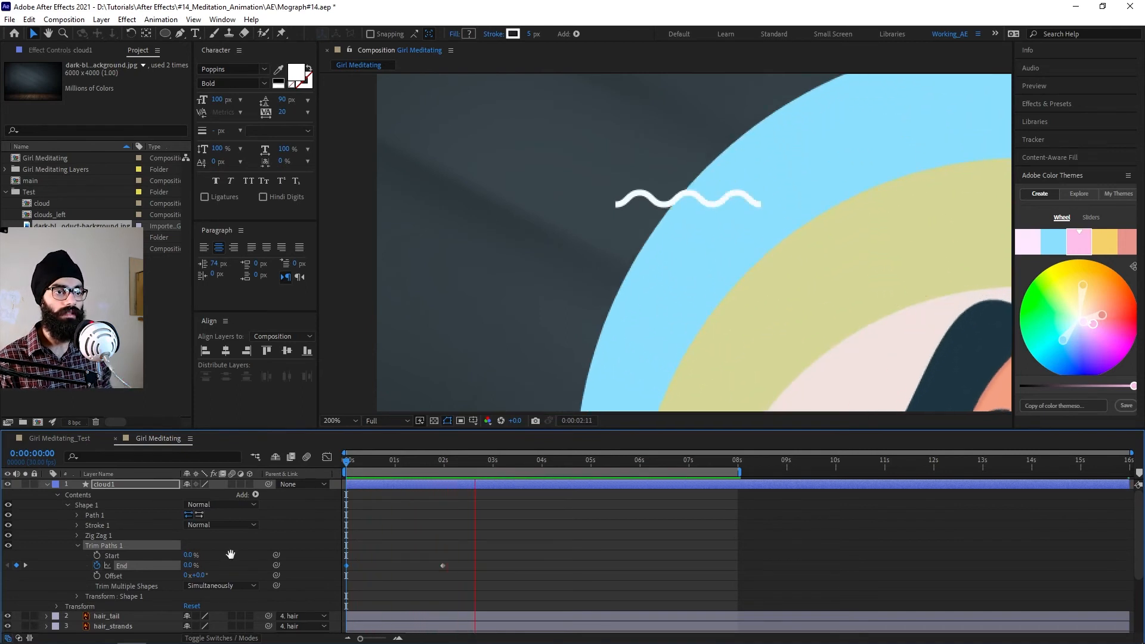
Keyframe cloud1's Trim Paths Start from 0% at 0:00:01:29 to 100% at 0:00:04:00, and preview the animation
{"action": "left_click", "coordinate": [443, 461]}
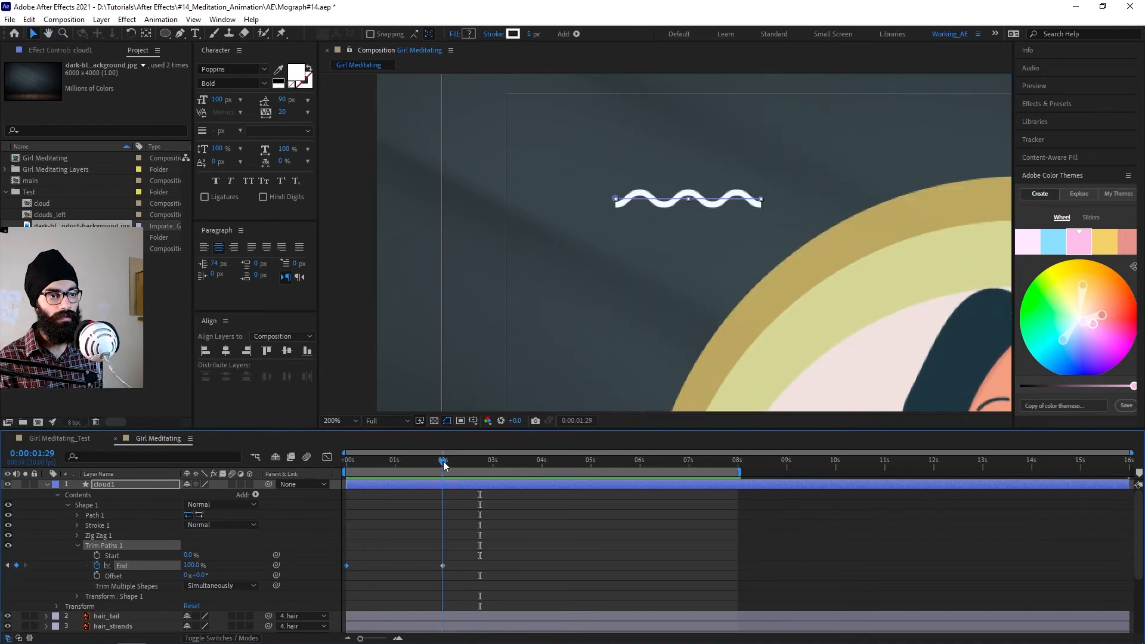
{"action": "left_click", "coordinate": [97, 555]}
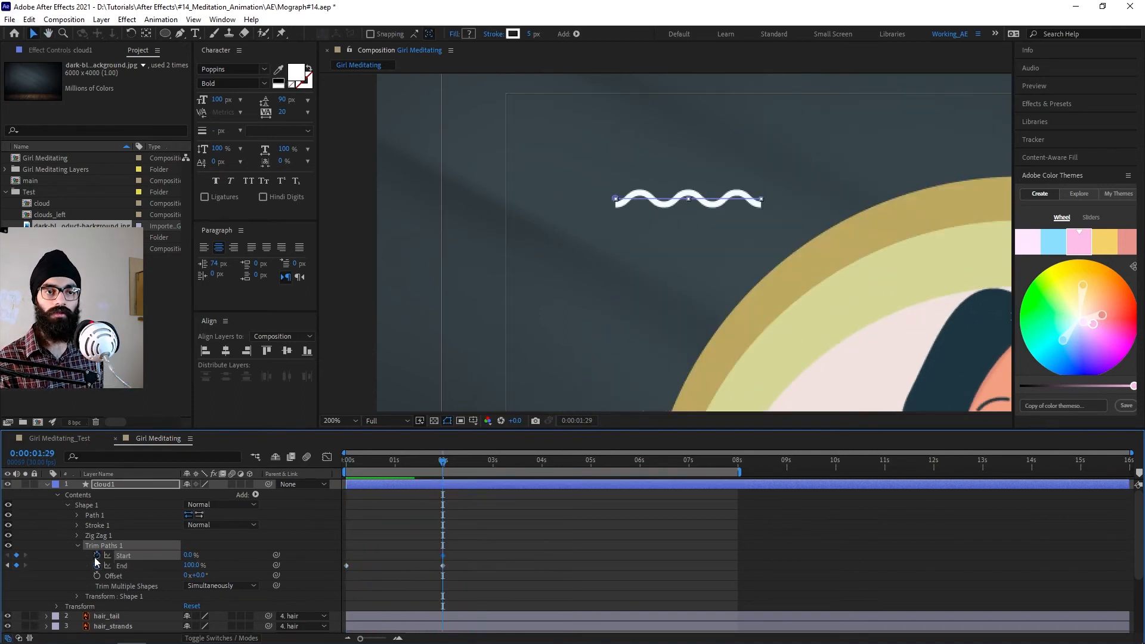
{"action": "left_click", "coordinate": [543, 469]}
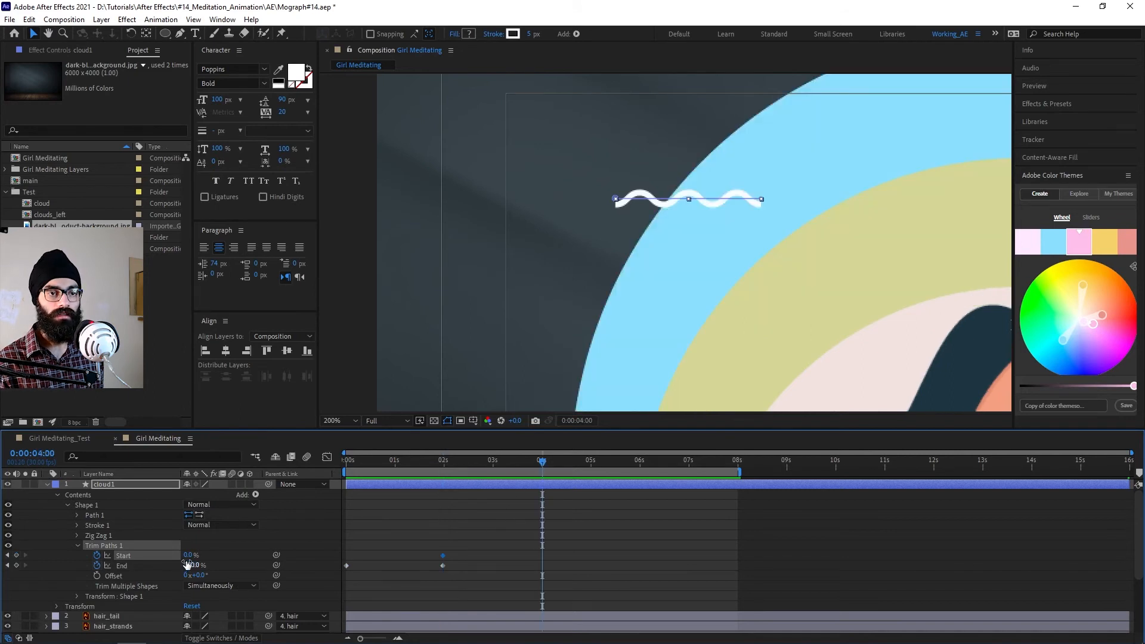
{"action": "left_click_drag", "start_coordinate": [188, 557], "coordinate": [218, 495]}
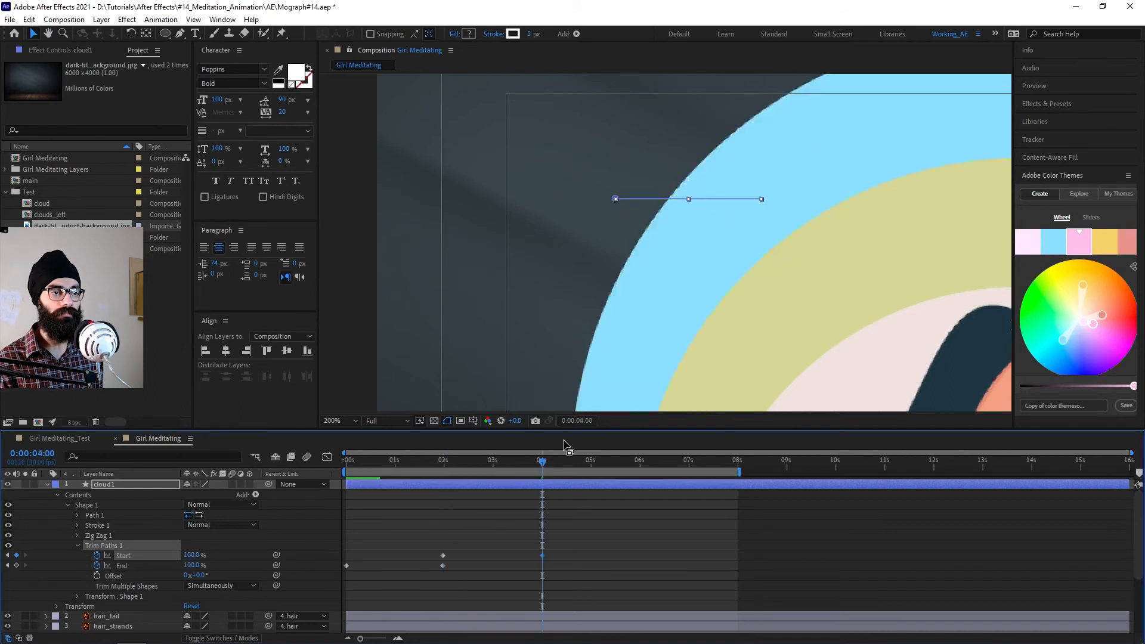
{"action": "left_click_drag", "start_coordinate": [543, 461], "coordinate": [332, 474]}
{"action": "key", "text": "space"}
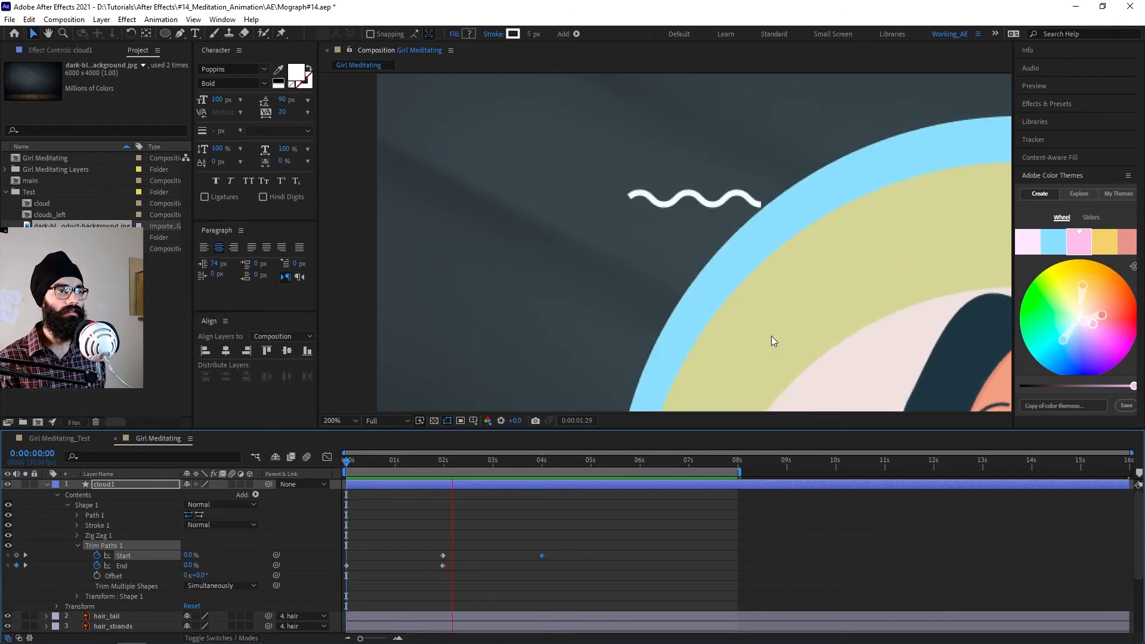
Apply Easy Ease to all of cloud1's Trim Paths Start and End keyframes
{"action": "left_click_drag", "start_coordinate": [590, 580], "coordinate": [344, 523]}
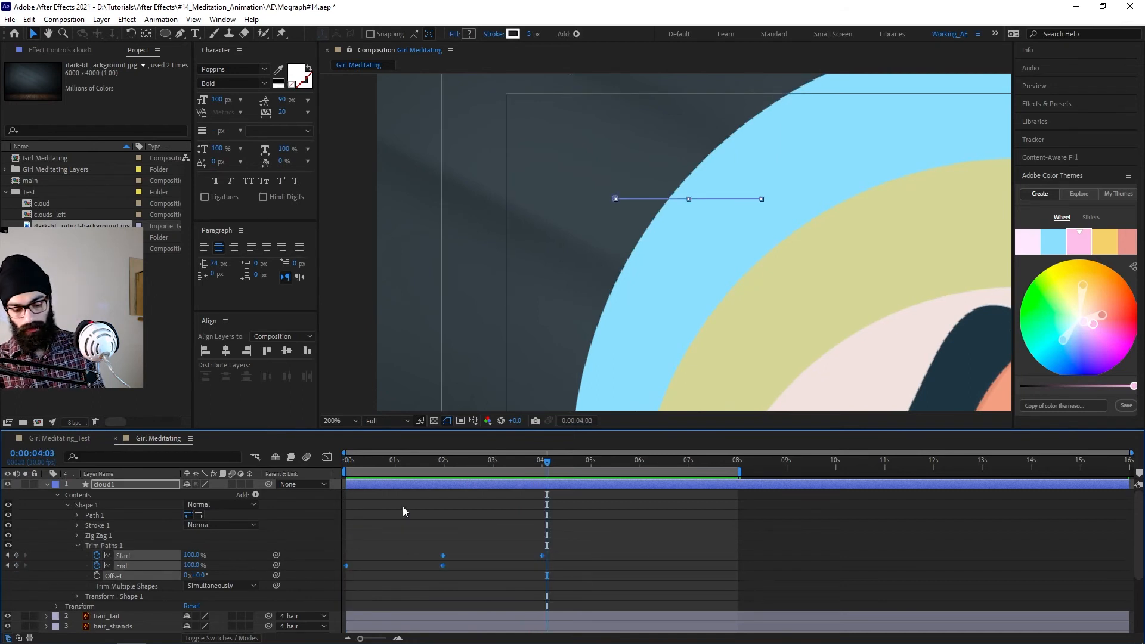
{"action": "key", "text": "F9"}
{"action": "key", "text": "j"}
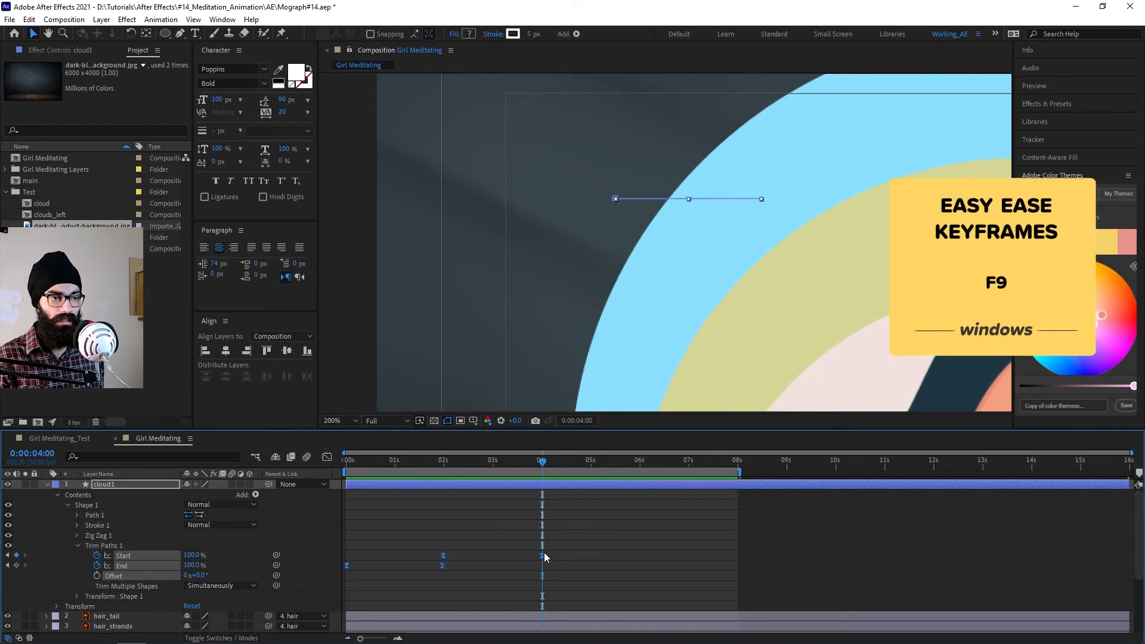
Compress cloud1's Trim Paths keyframes proportionally to end at about 2 s, and preview the result with the whole composition in view
{"action": "left_click_drag", "start_coordinate": [543, 554], "coordinate": [442, 552]}
{"action": "left_click_drag", "start_coordinate": [435, 462], "coordinate": [324, 466]}
{"action": "key", "text": "space"}
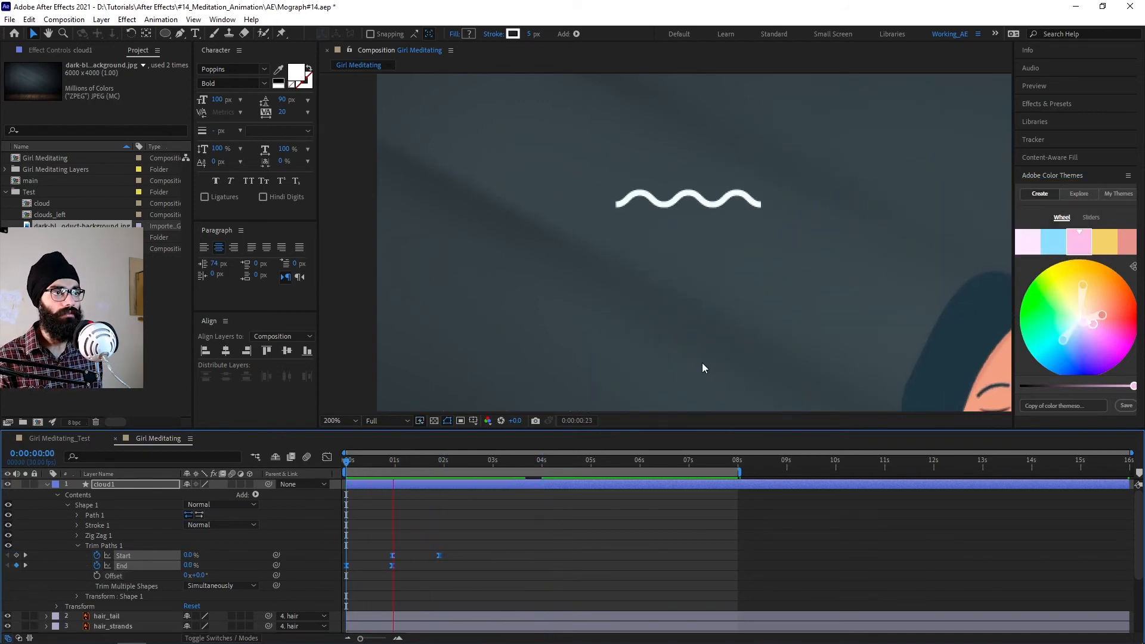
{"action": "key", "text": "space"}
{"action": "key", "text": "shift+slash"}
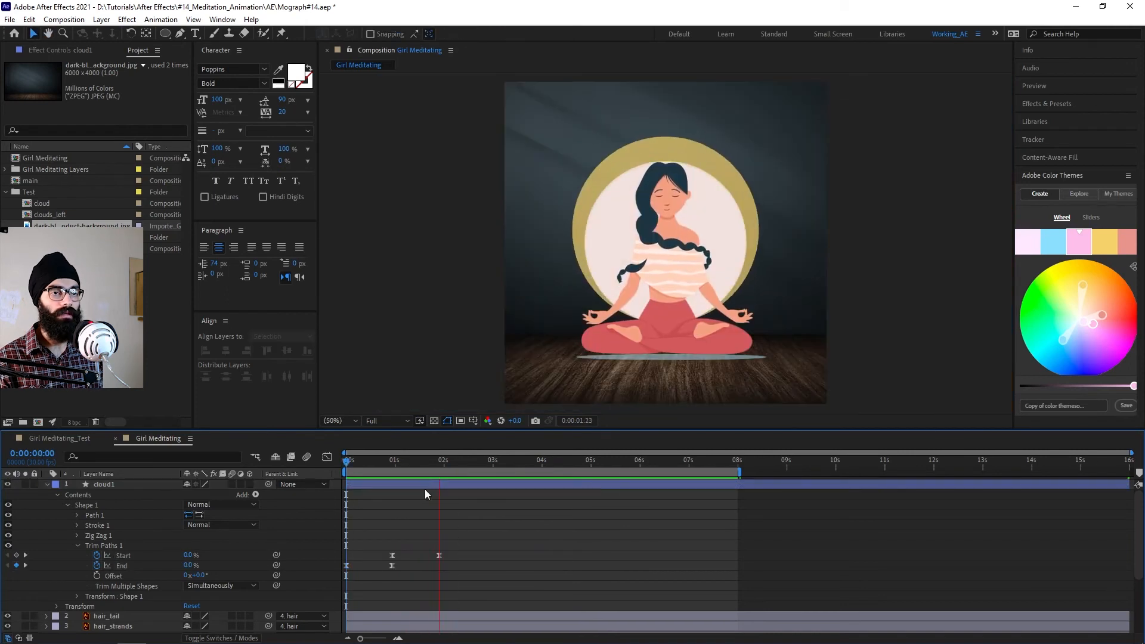
Duplicate cloud1 twice, placing cloud2 below it and slightly to the left, and cloud3 lower down, directly beneath cloud1
{"action": "left_click", "coordinate": [47, 485]}
{"action": "key", "text": "ctrl+d"}
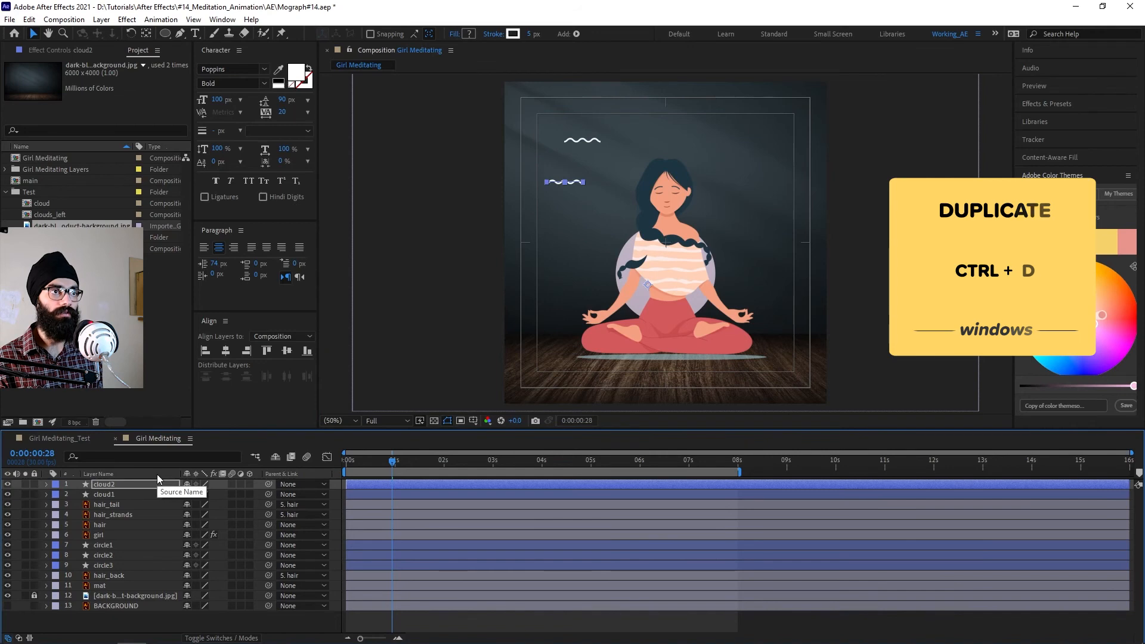
{"action": "key", "text": "ctrl+d"}
{"action": "key", "text": "shift+Down"}
{"action": "key", "text": "shift+Down"}
{"action": "key", "text": "shift+Down"}
{"action": "key", "text": "shift+Right"}
{"action": "key", "text": "shift+Down"}
{"action": "key", "text": "shift+Right"}
{"action": "key", "text": "shift+Right"}
{"action": "key", "text": "shift+Right"}
{"action": "key", "text": "shift+Down"}
{"action": "key", "text": "shift+Down"}
{"action": "key", "text": "shift+Down"}
{"action": "key", "text": "shift+Down"}
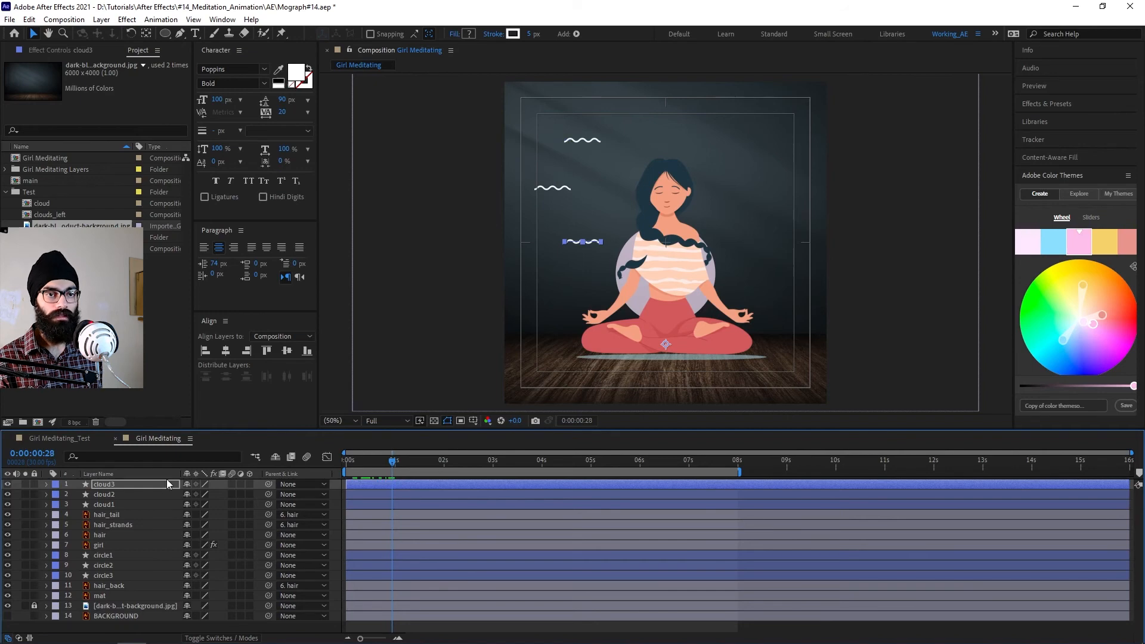
Reveal the three clouds' keyframes, shift cloud2's to start at about 0.3 s and cloud3's at about 0.8 s, and preview
{"action": "left_click", "coordinate": [149, 502], "text": "shift"}
{"action": "key", "text": "u"}
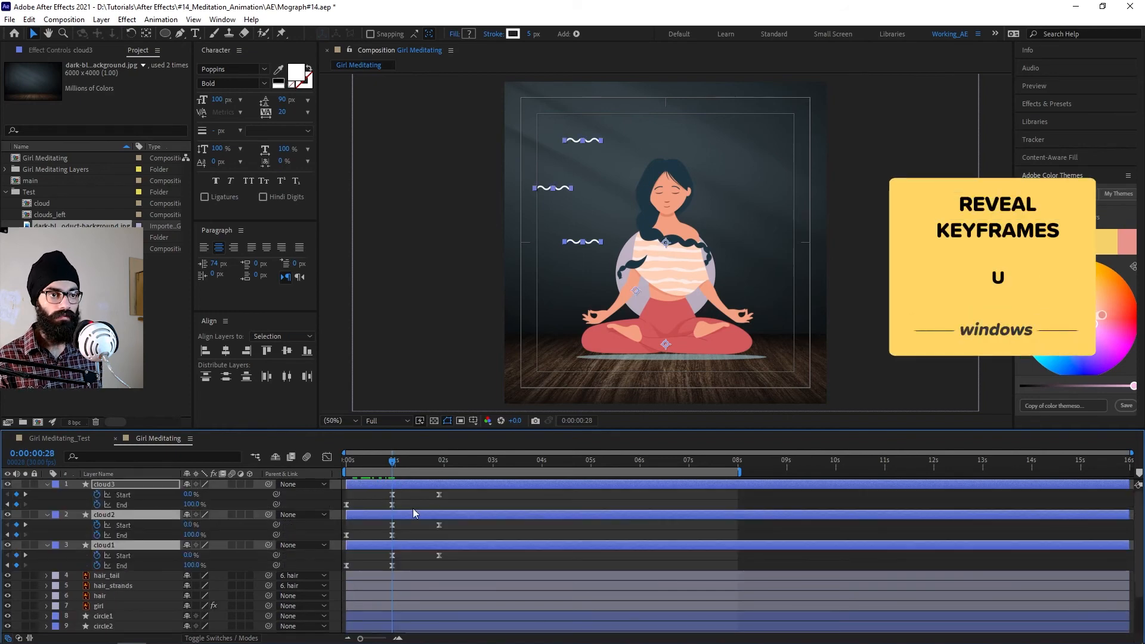
{"action": "left_click_drag", "start_coordinate": [463, 509], "coordinate": [341, 539]}
{"action": "left_click_drag", "start_coordinate": [347, 535], "coordinate": [362, 537]}
{"action": "left_click_drag", "start_coordinate": [474, 504], "coordinate": [385, 507]}
{"action": "key", "text": "Home"}
{"action": "key", "text": "space"}
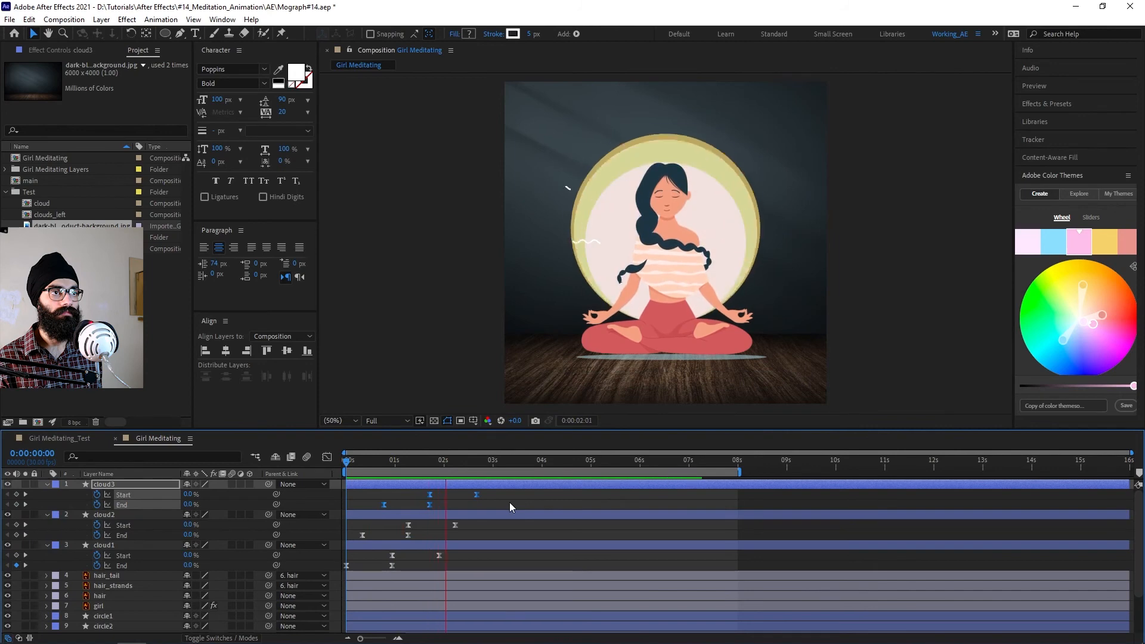
Stretch each cloud's Trim Paths keyframes proportionally so the last one falls at about 4 s, keeping their staggered starts
{"action": "key", "text": "space"}
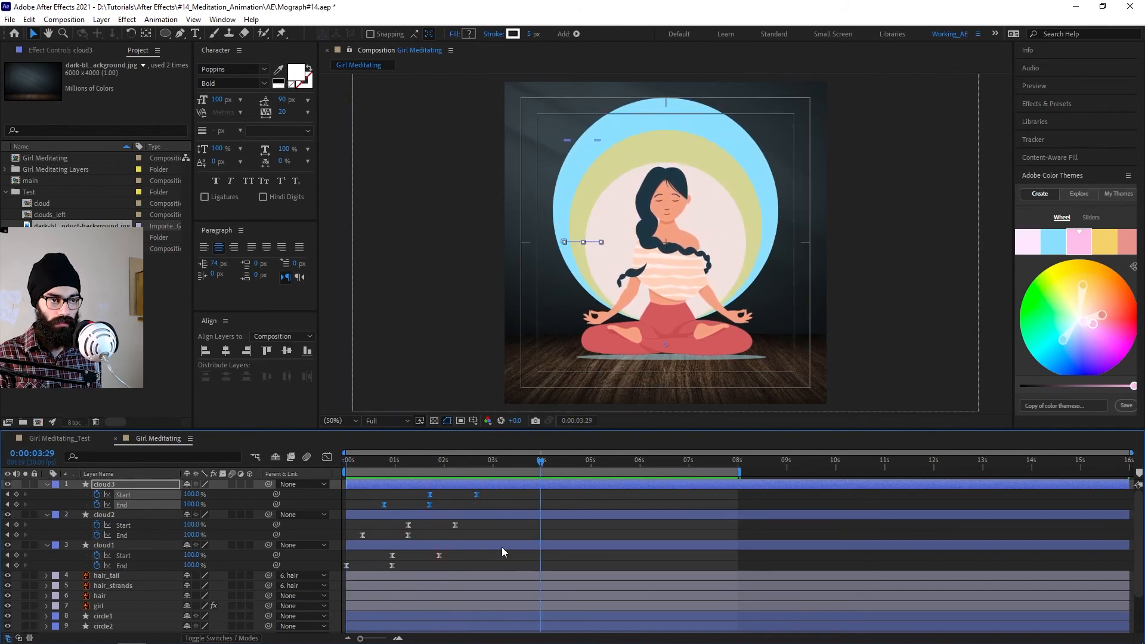
{"action": "left_click_drag", "start_coordinate": [506, 495], "coordinate": [541, 497]}
{"action": "left_click_drag", "start_coordinate": [468, 543], "coordinate": [366, 520]}
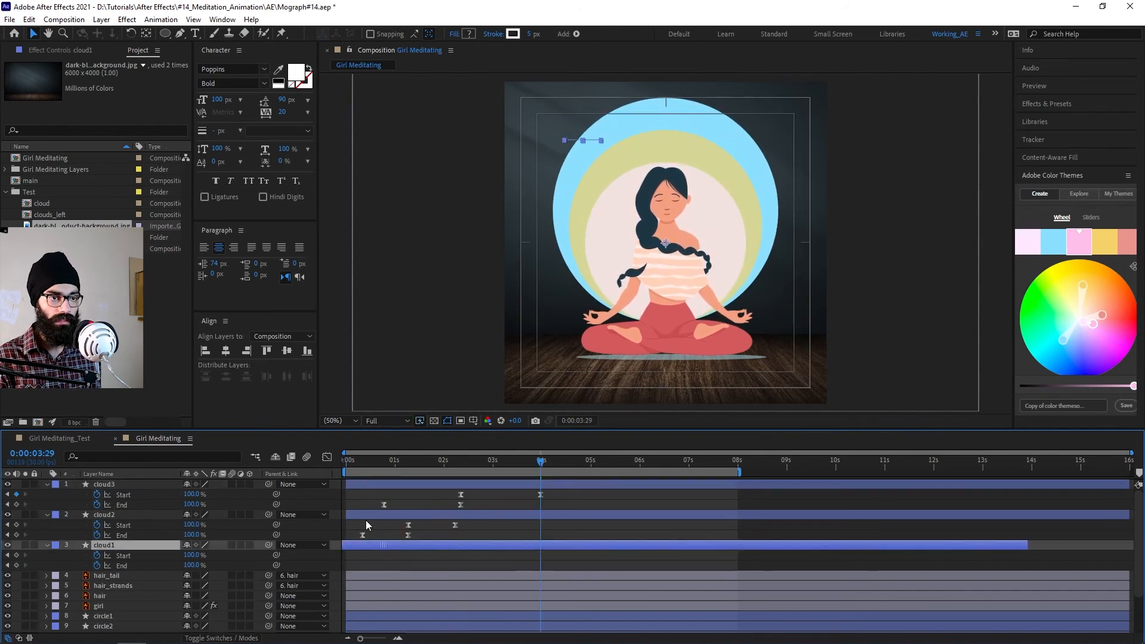
{"action": "key", "text": "ctrl+z"}
{"action": "left_click_drag", "start_coordinate": [479, 536], "coordinate": [346, 523]}
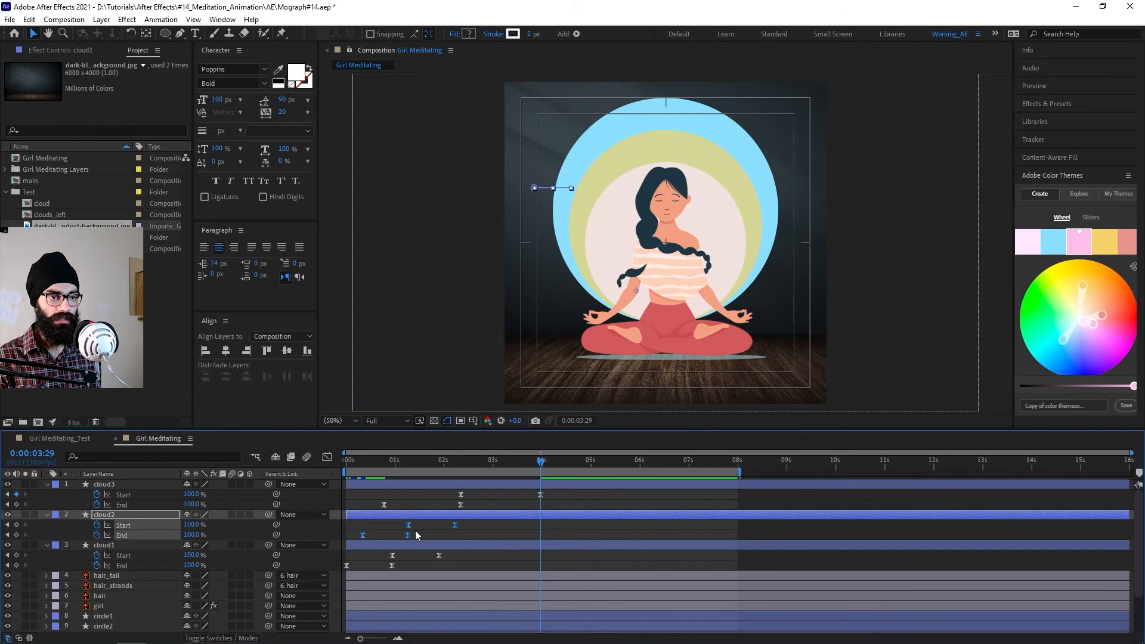
{"action": "left_click_drag", "start_coordinate": [519, 523], "coordinate": [542, 525]}
Collapse the properties of all layers and deselect everything
{"action": "key", "text": "ctrl+a"}
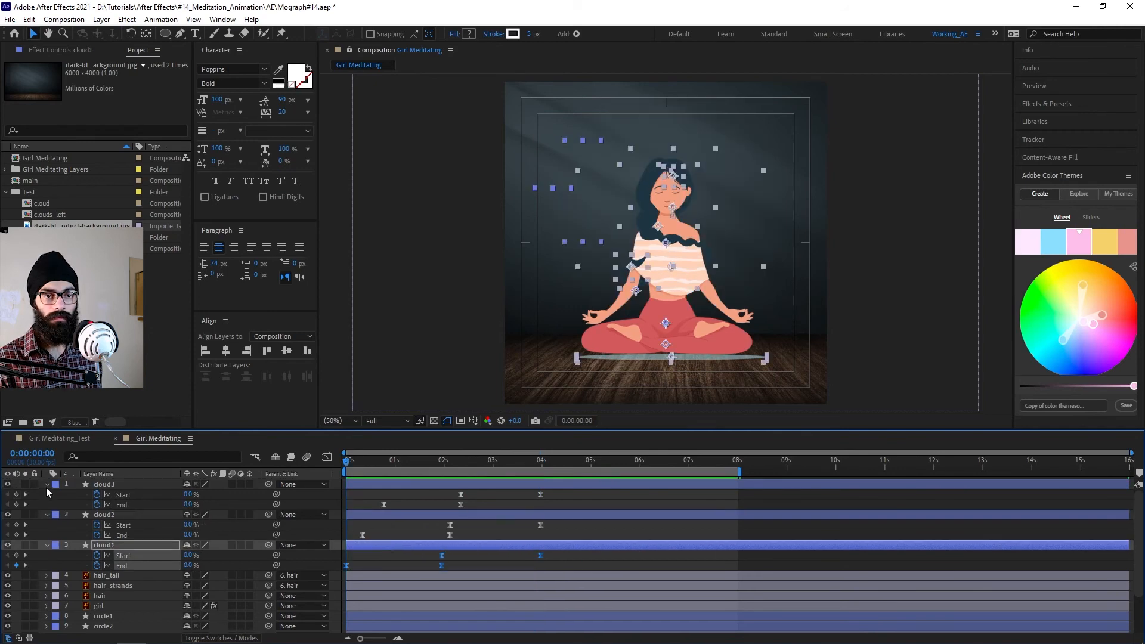
{"action": "left_click", "coordinate": [46, 487]}
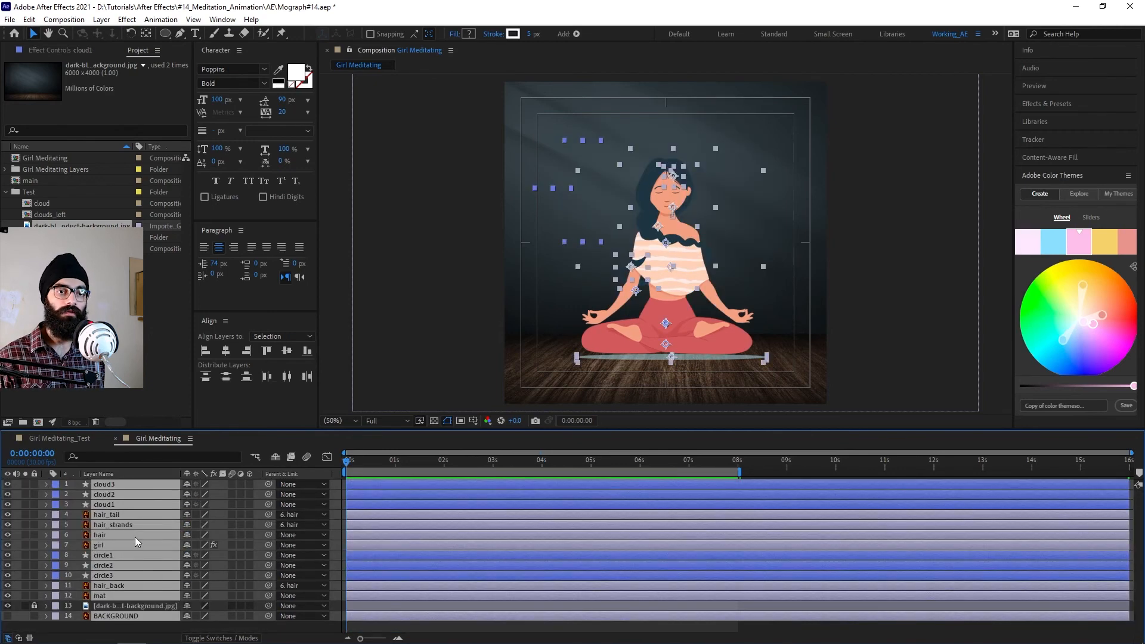
{"action": "key", "text": "F2"}
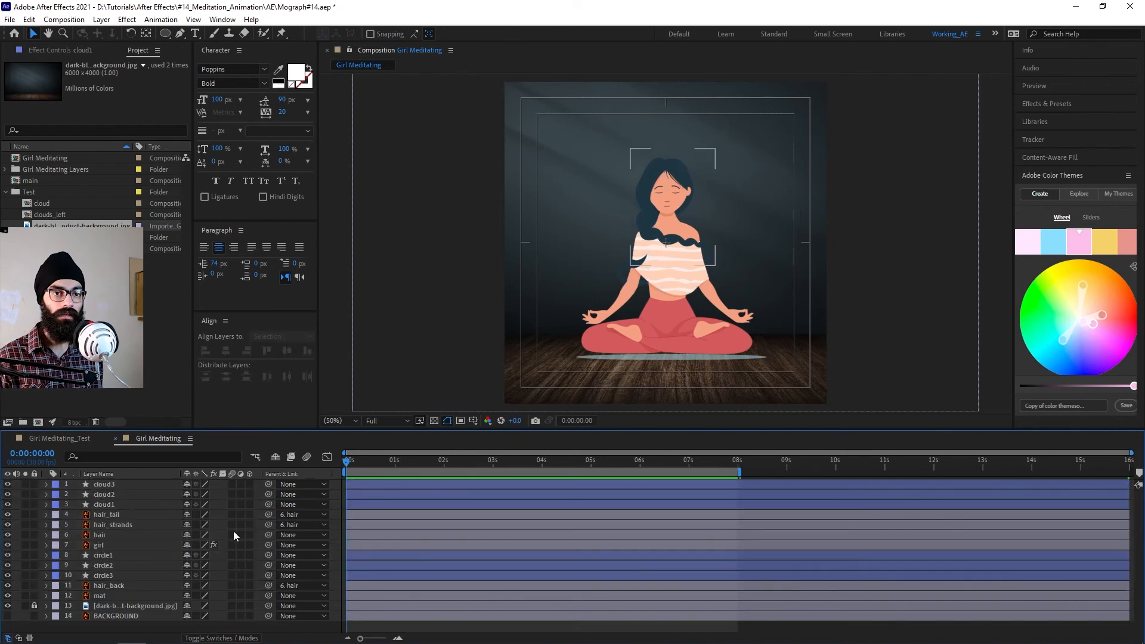
Precompose cloud1, cloud2 and cloud3 into a new composition named clouds_left
{"action": "left_click_drag", "start_coordinate": [540, 464], "coordinate": [420, 491]}
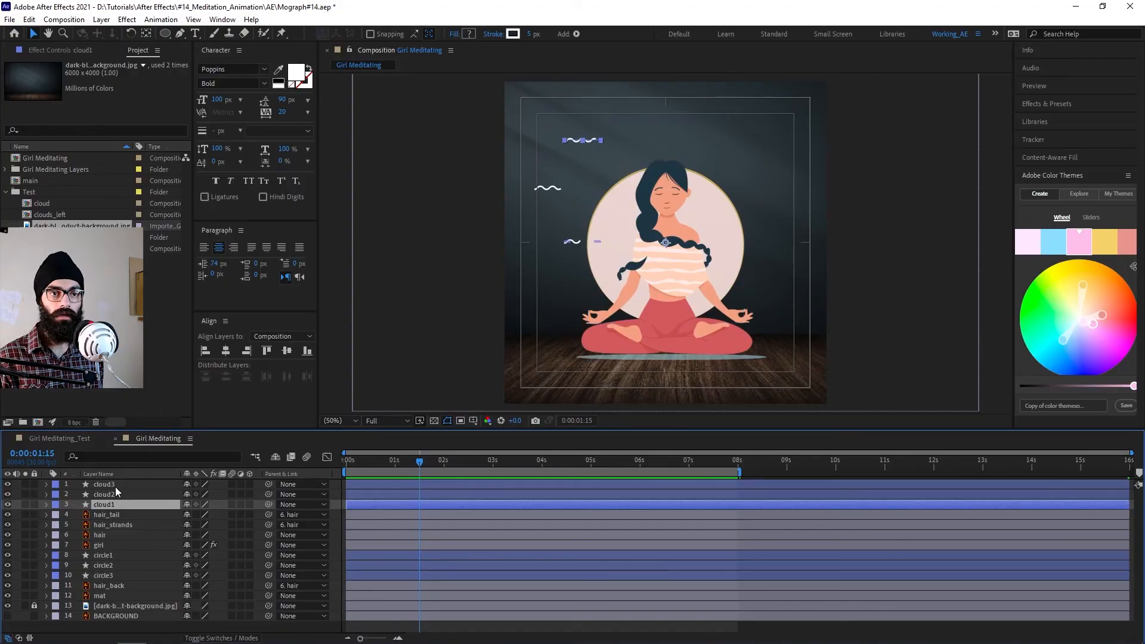
{"action": "left_click", "coordinate": [115, 486], "text": "shift"}
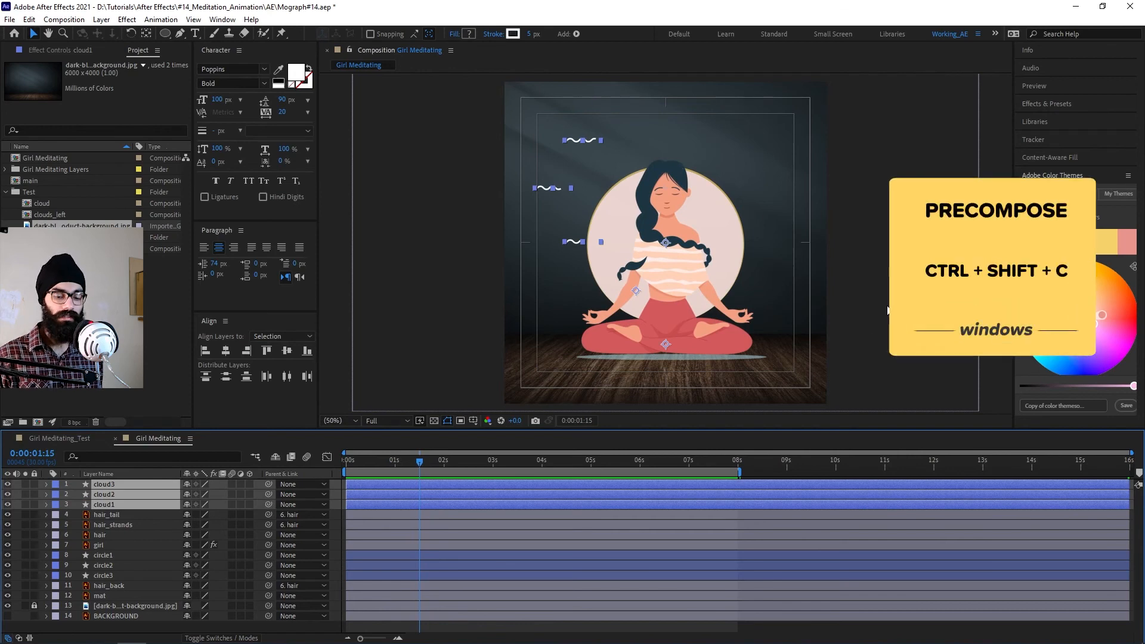
{"action": "key", "text": "ctrl+shift+c"}
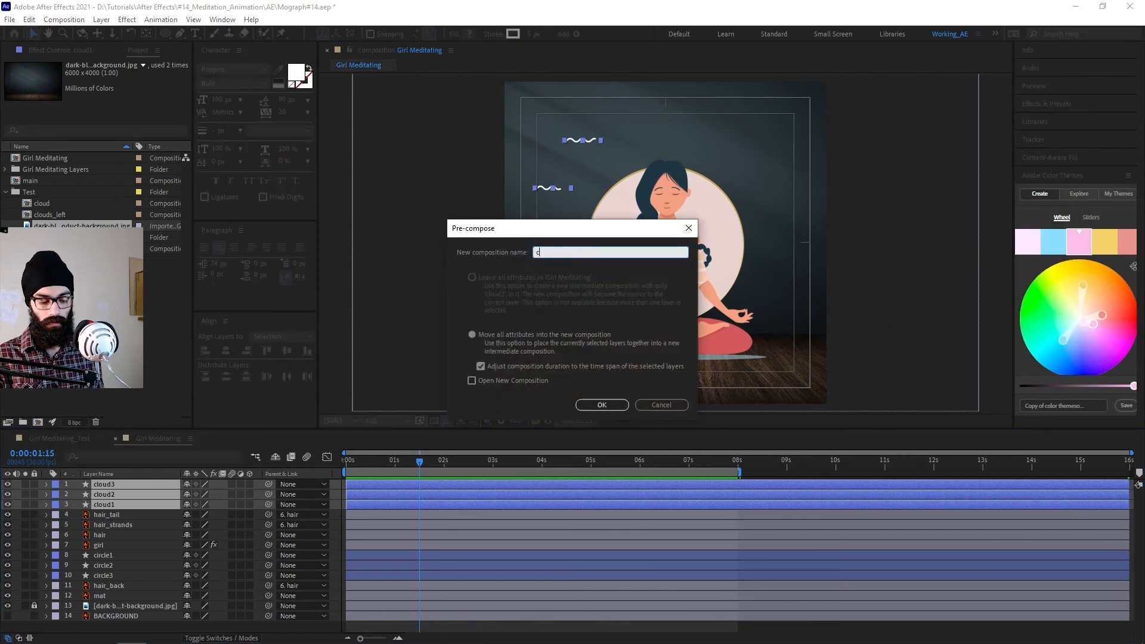
{"action": "type", "text": "clouds_left"}
{"action": "key", "text": "Return"}
Duplicate the clouds_left layer and move the copy horizontally so its wavy lines sit to the right of the girl
{"action": "left_click", "coordinate": [132, 494]}
{"action": "left_click", "coordinate": [131, 485]}
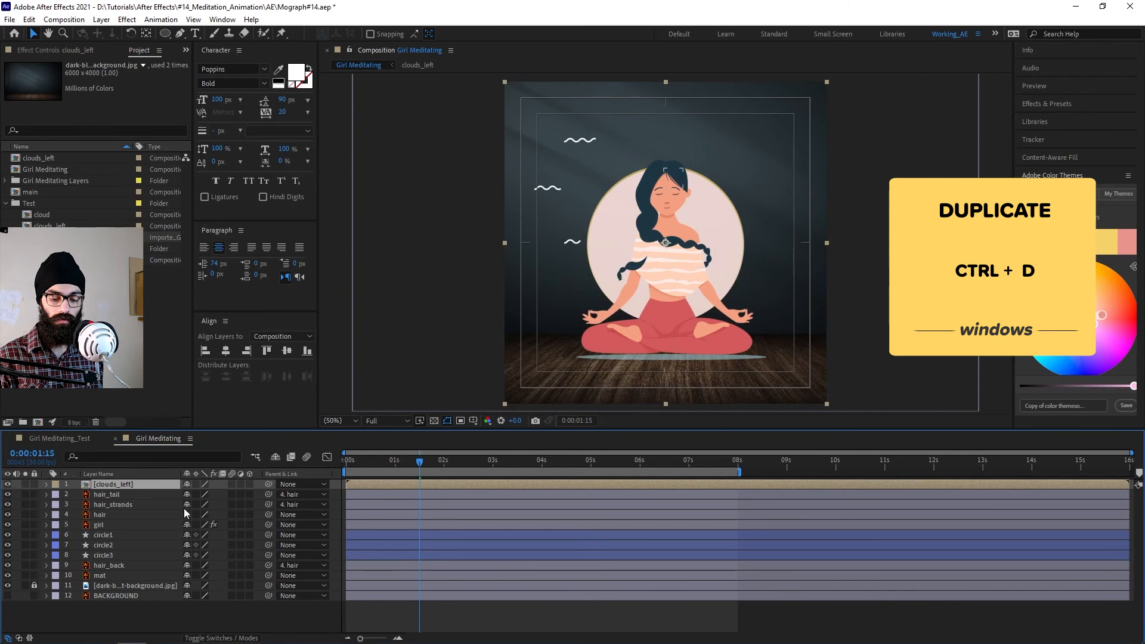
{"action": "key", "text": "ctrl+d"}
{"action": "left_click_drag", "start_coordinate": [551, 189], "coordinate": [745, 203]}
{"action": "left_click_drag", "start_coordinate": [744, 203], "coordinate": [749, 204]}
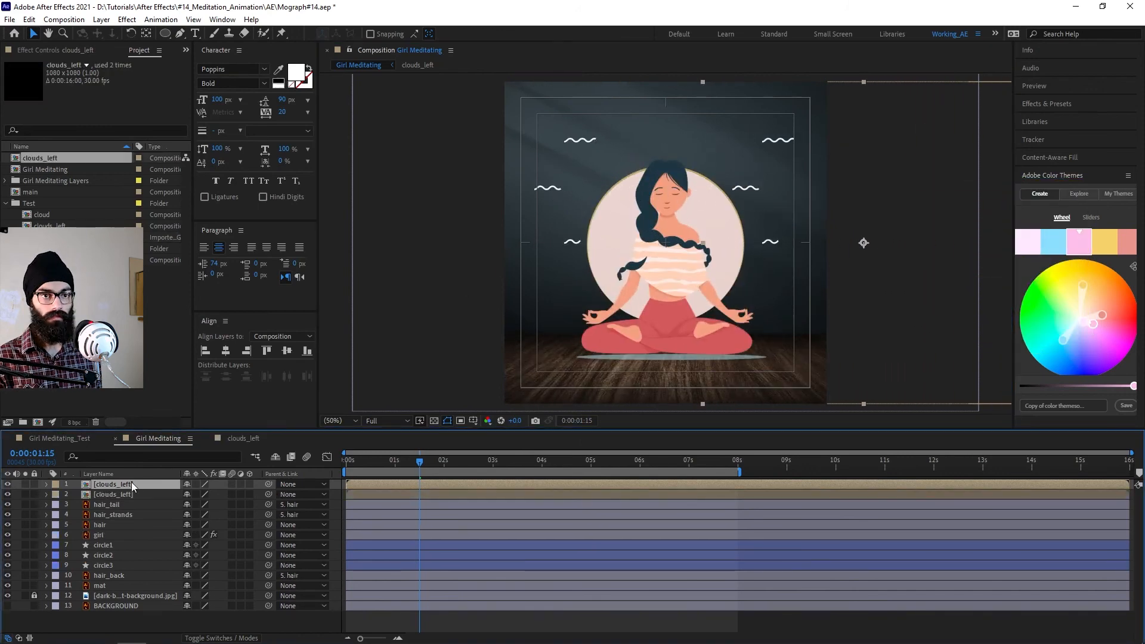
Rename the duplicated clouds layer as clouds_right
{"action": "key", "text": "Return"}
{"action": "type", "text": "clouds_right"}
{"action": "key", "text": "Return"}
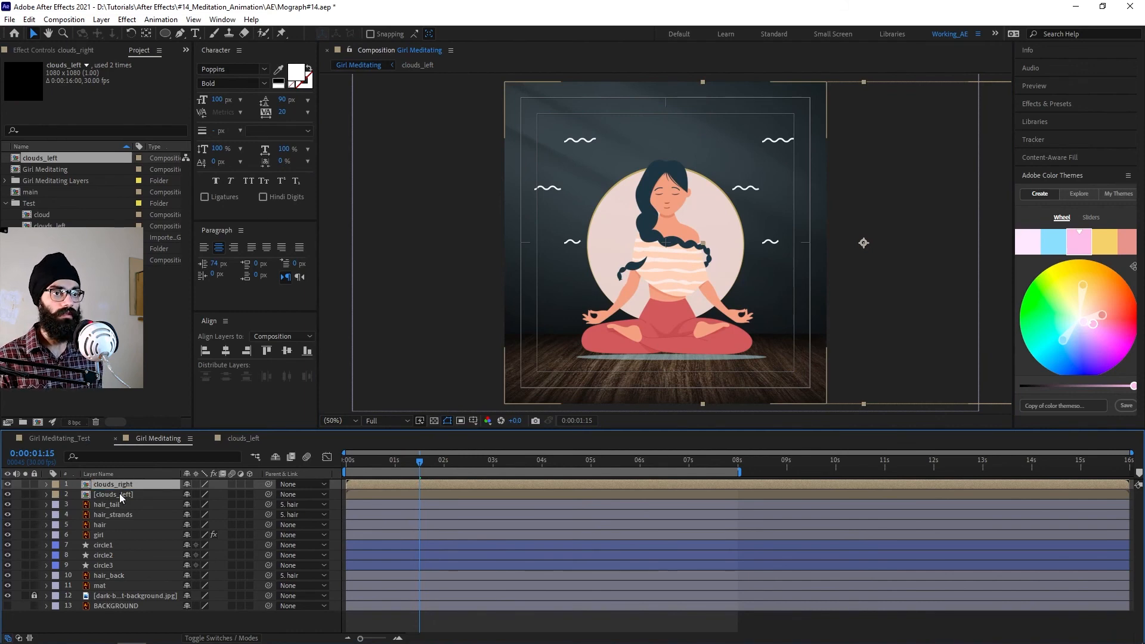
Make the clouds_right layer start at about 4 s and preview the animation from the beginning
{"action": "left_click_drag", "start_coordinate": [459, 473], "coordinate": [538, 473]}
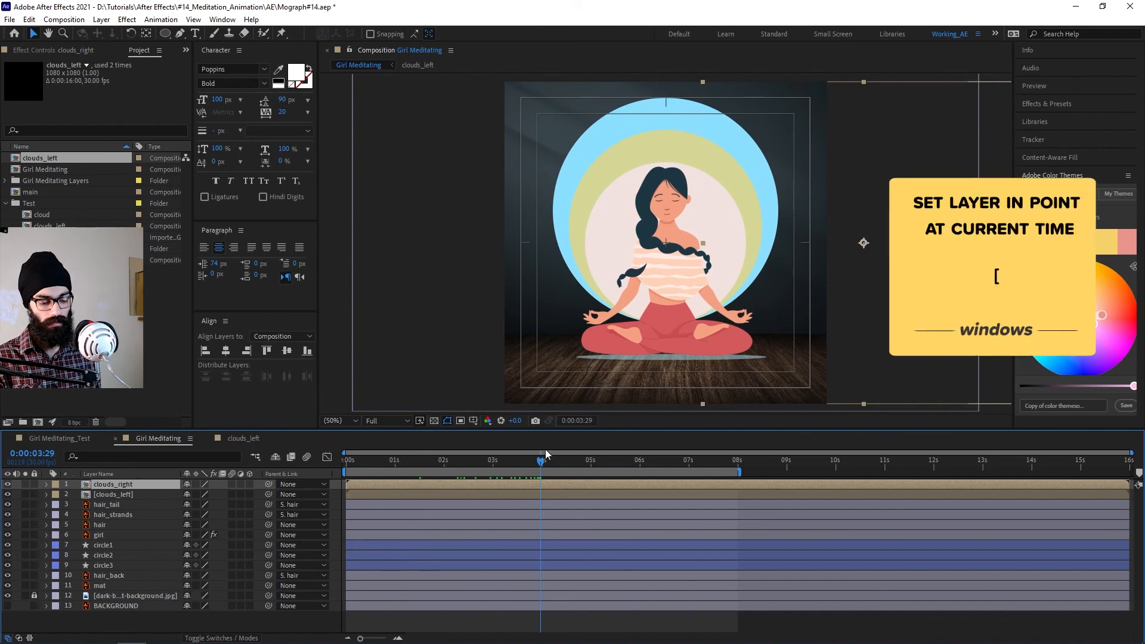
{"action": "key", "text": "bracketleft"}
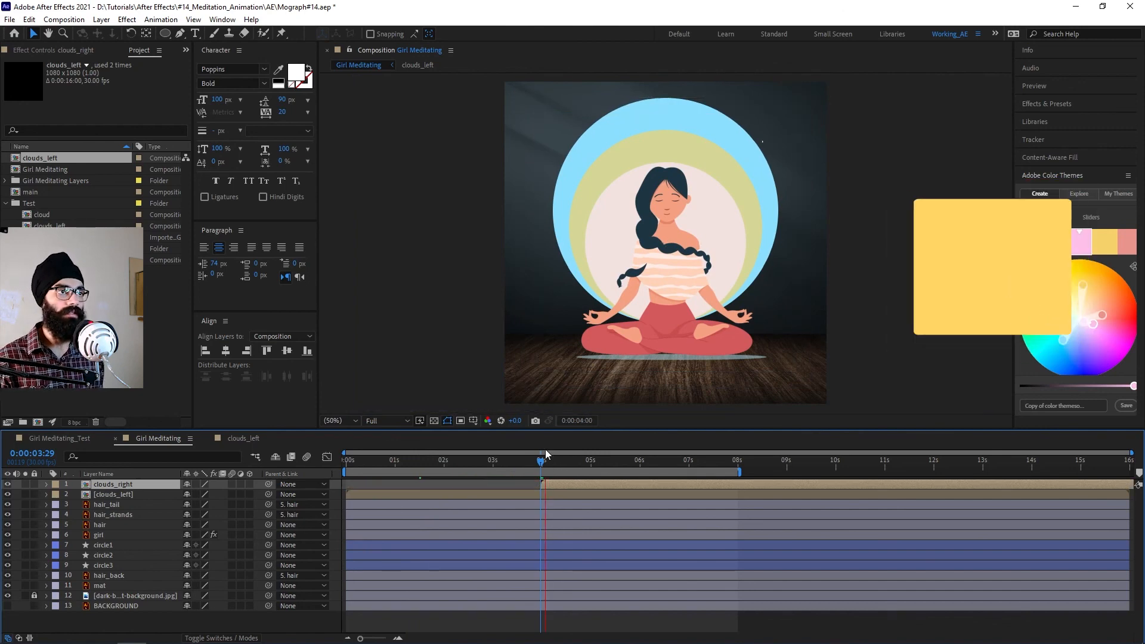
{"action": "left_click_drag", "start_coordinate": [541, 461], "coordinate": [327, 480]}
{"action": "key", "text": "space"}
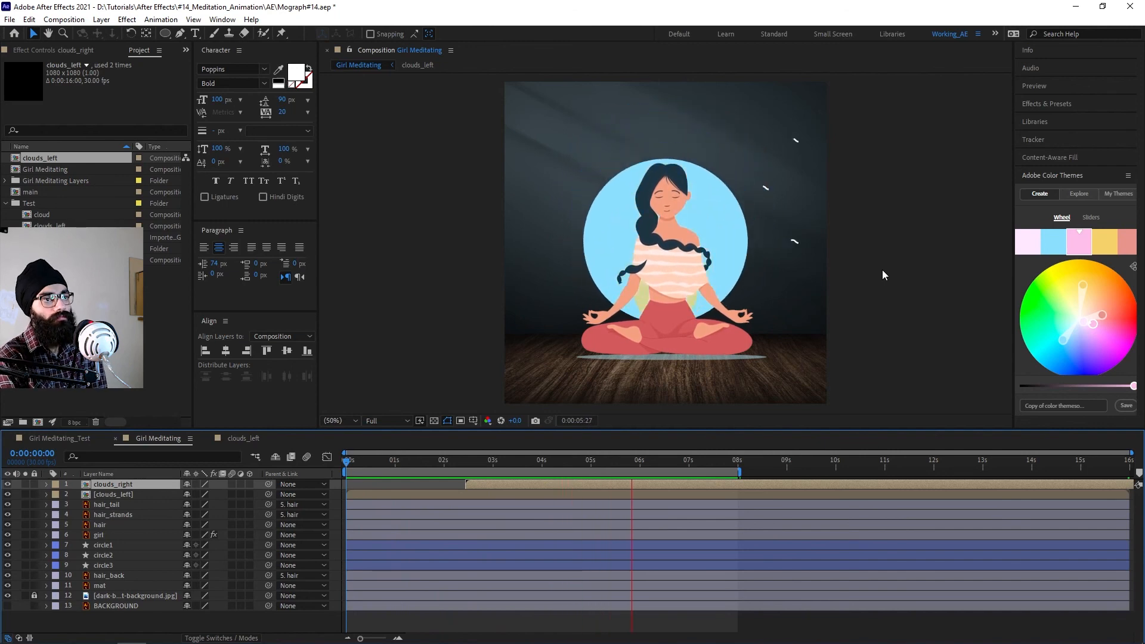
Shift the clouds_right layer earlier so it starts at about 1 s, and preview the animation
{"action": "left_click", "coordinate": [398, 472]}
{"action": "left_click_drag", "start_coordinate": [473, 483], "coordinate": [421, 484]}
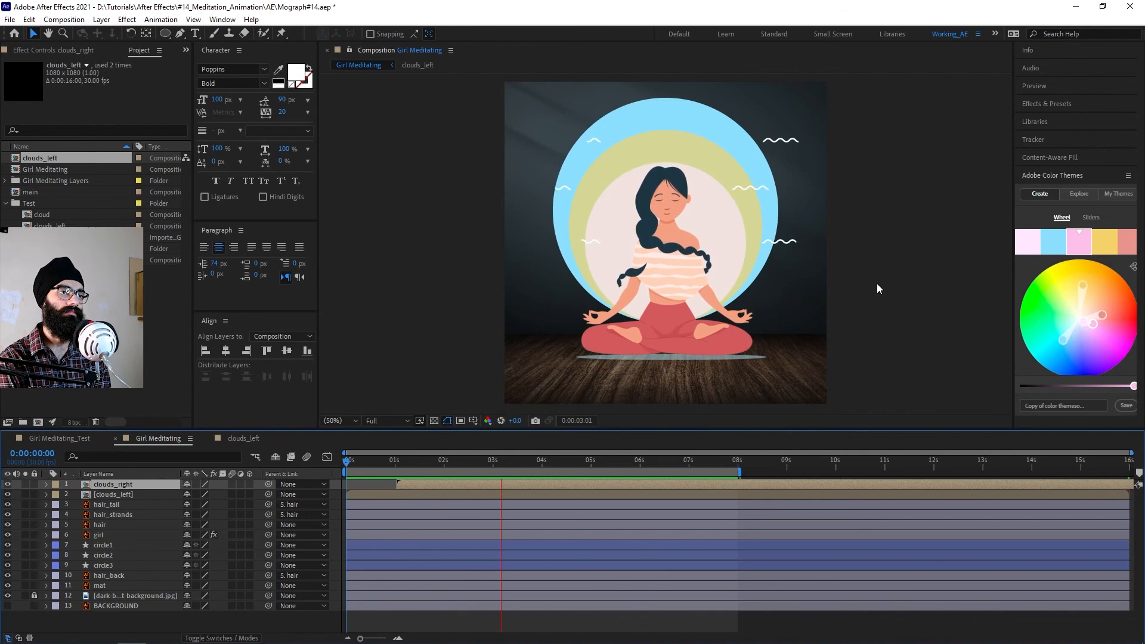